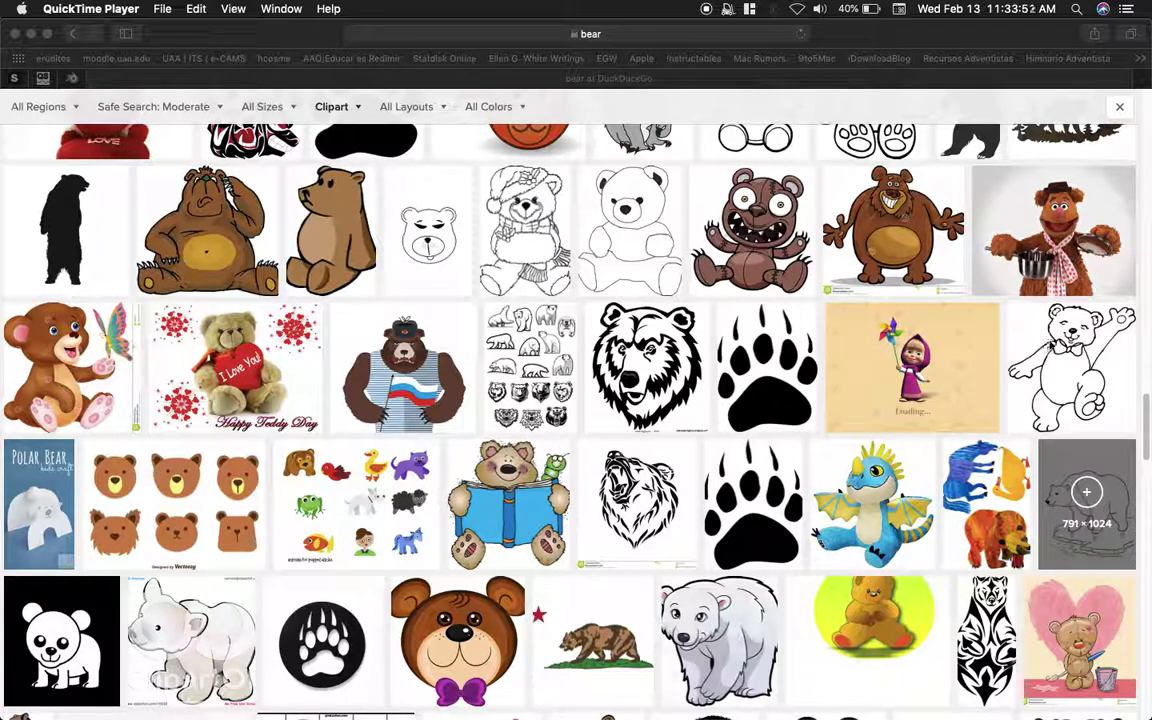
- Save the clipart image of the waving teddy bear with a bow tie to the Downloads folder
left_click(1085, 377)
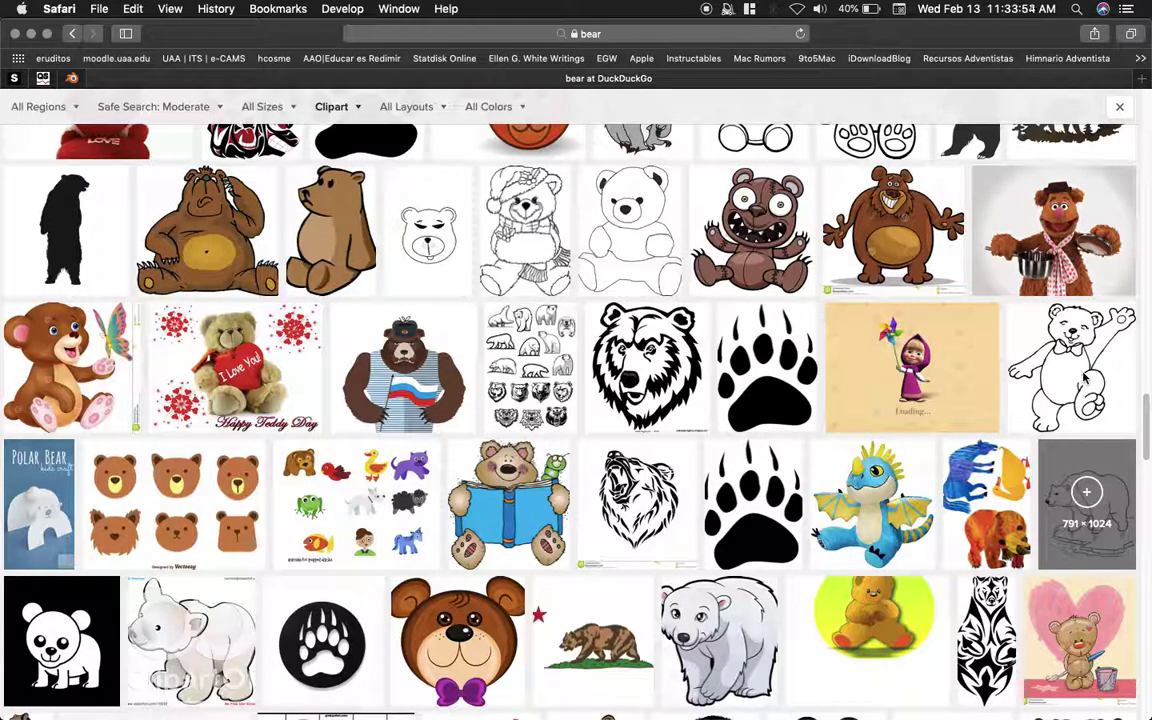
left_click(1085, 377)
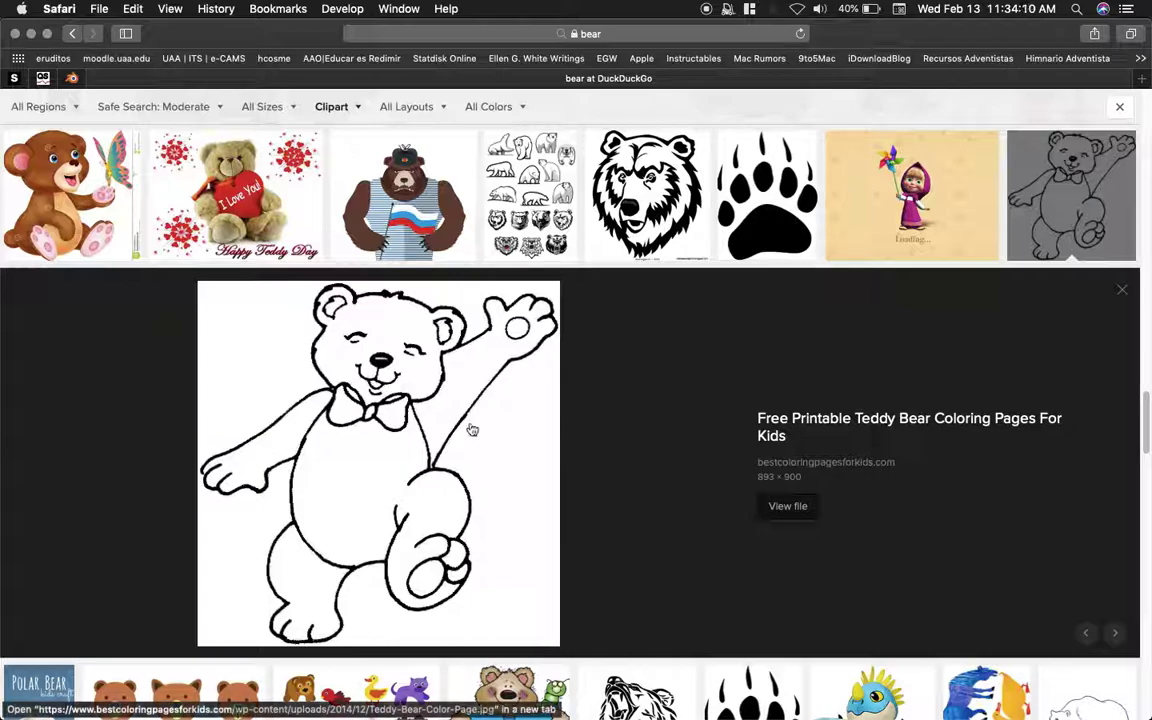
right_click(383, 435)
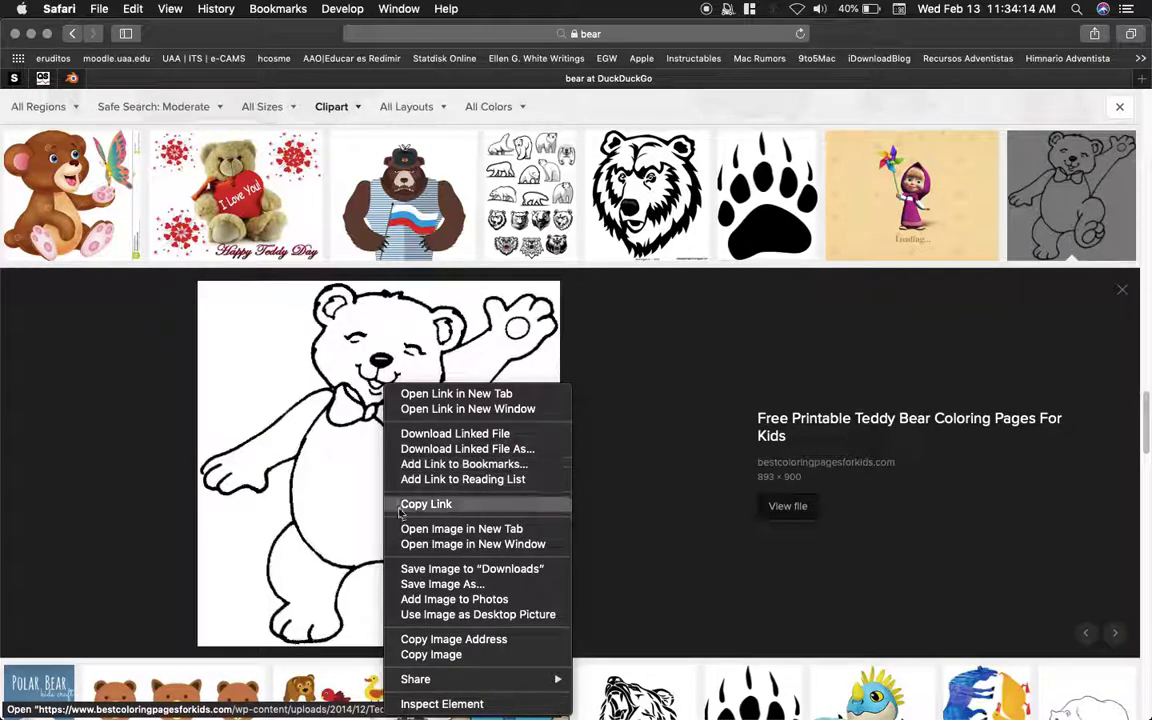
left_click(432, 569)
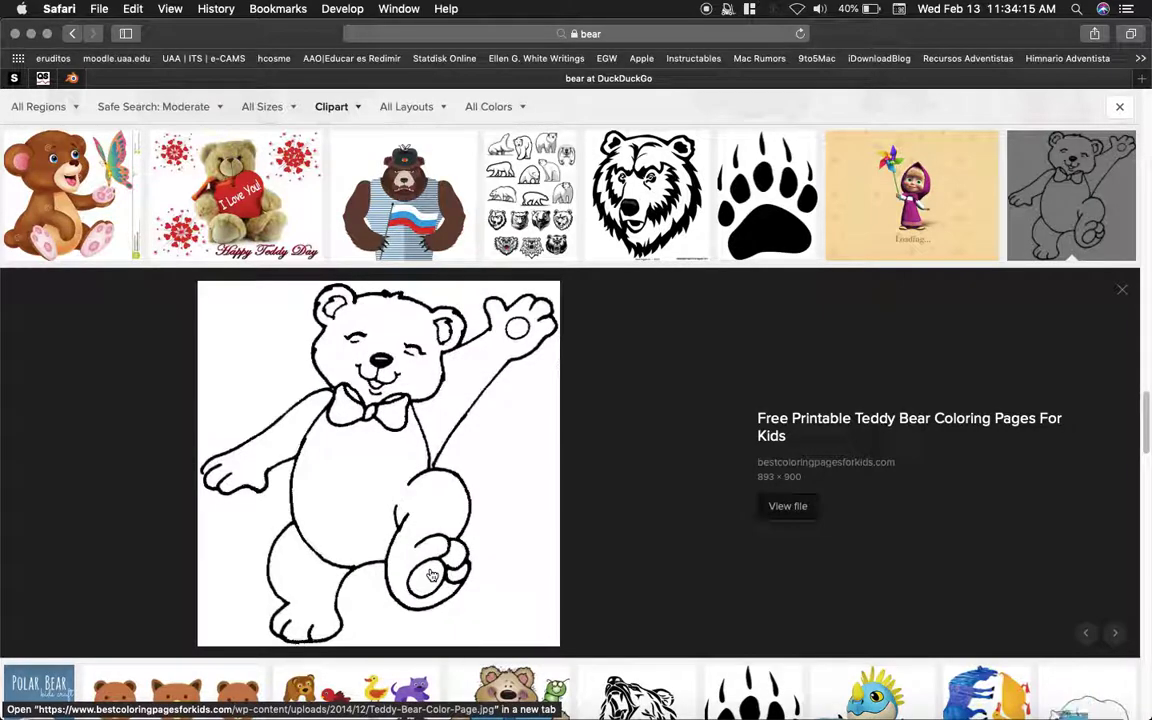
- Switch to Inkscape, create a new document, enlarge its window and fit the page in view
mouse_move(378, 700)
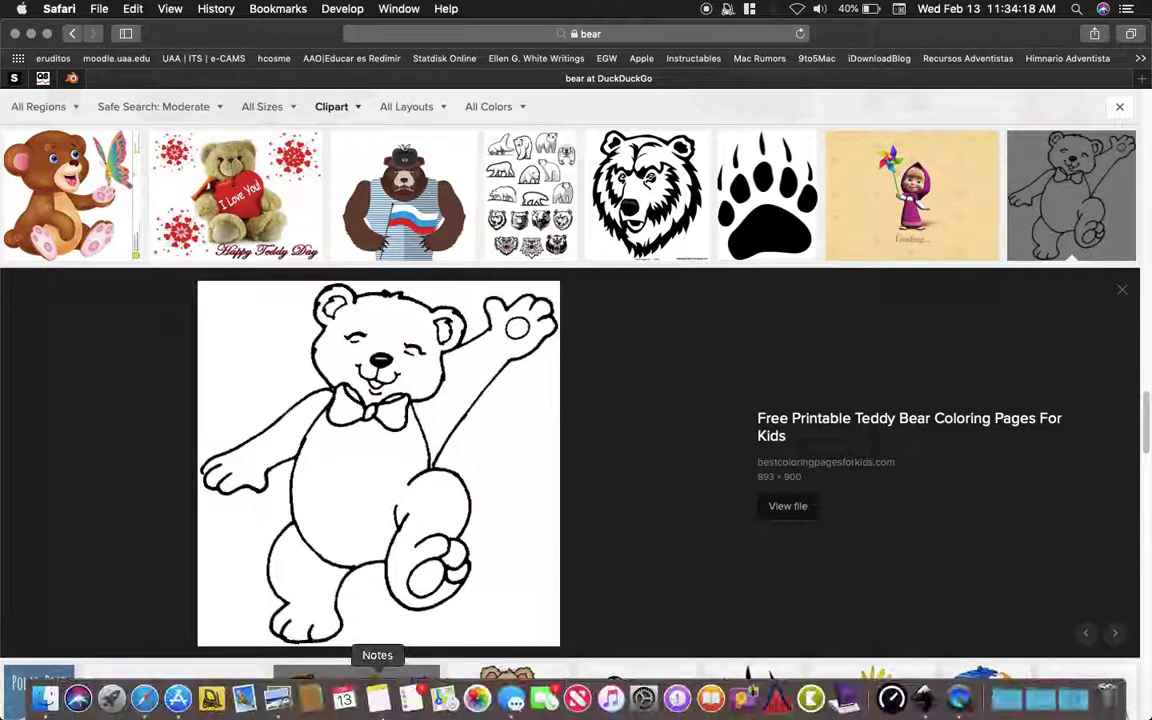
left_click(926, 701)
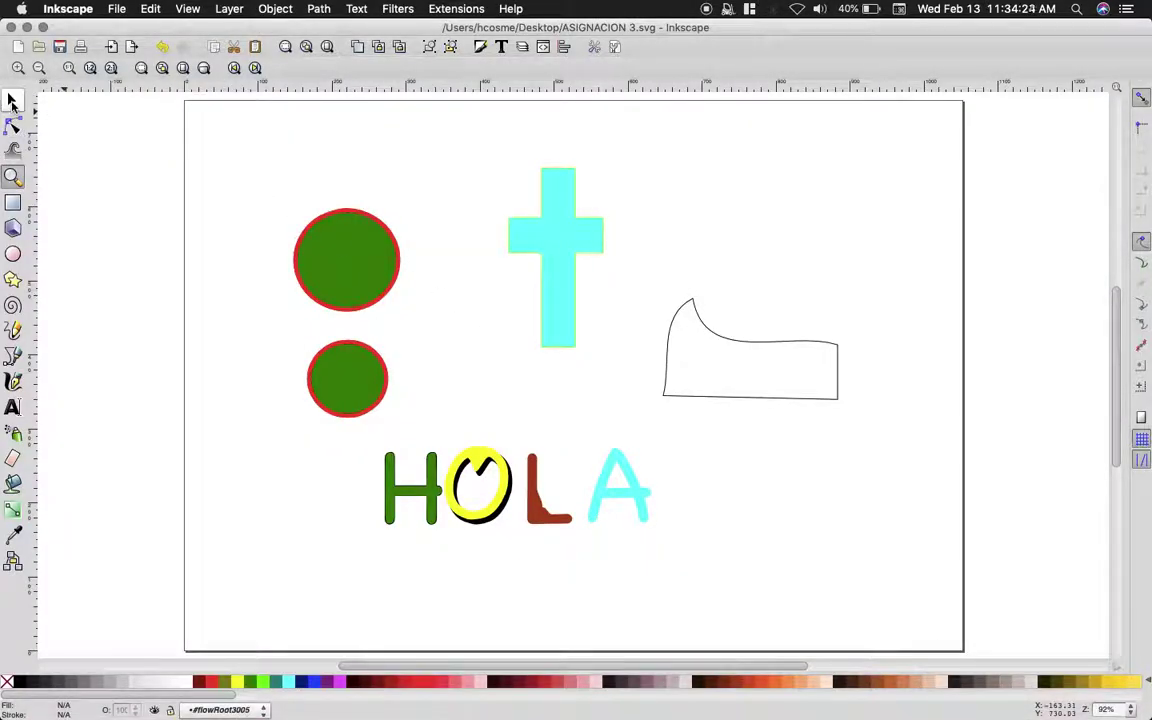
left_click(20, 46)
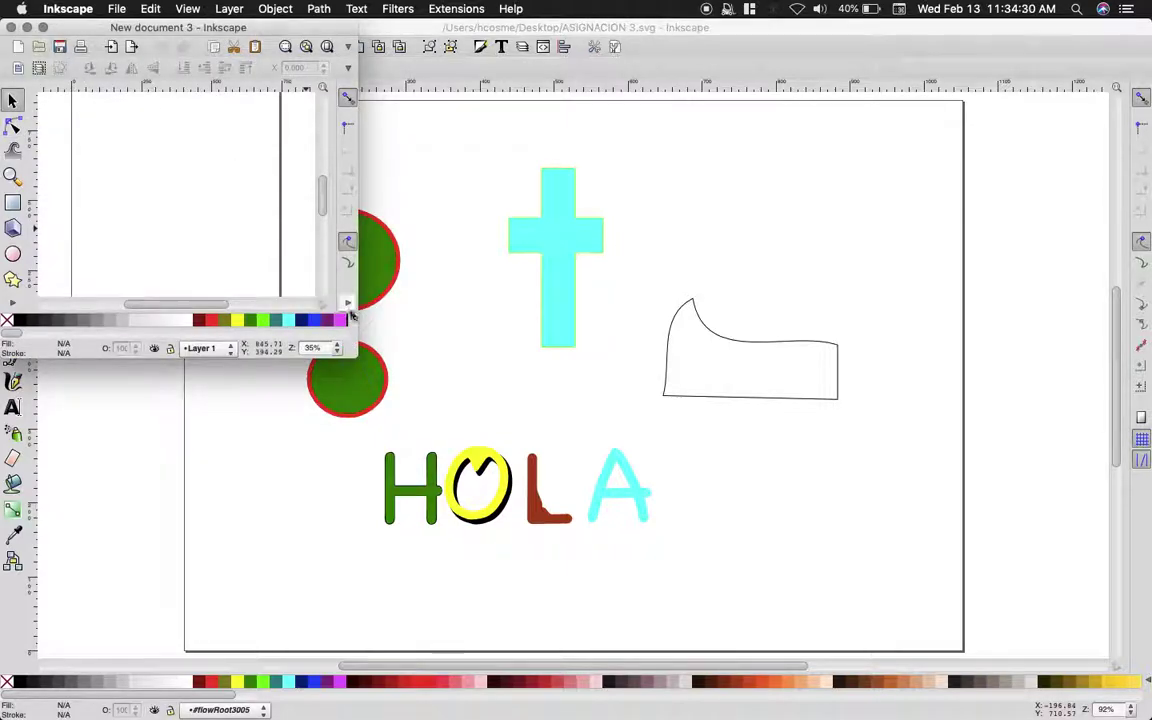
left_click_drag(357, 357, 631, 493)
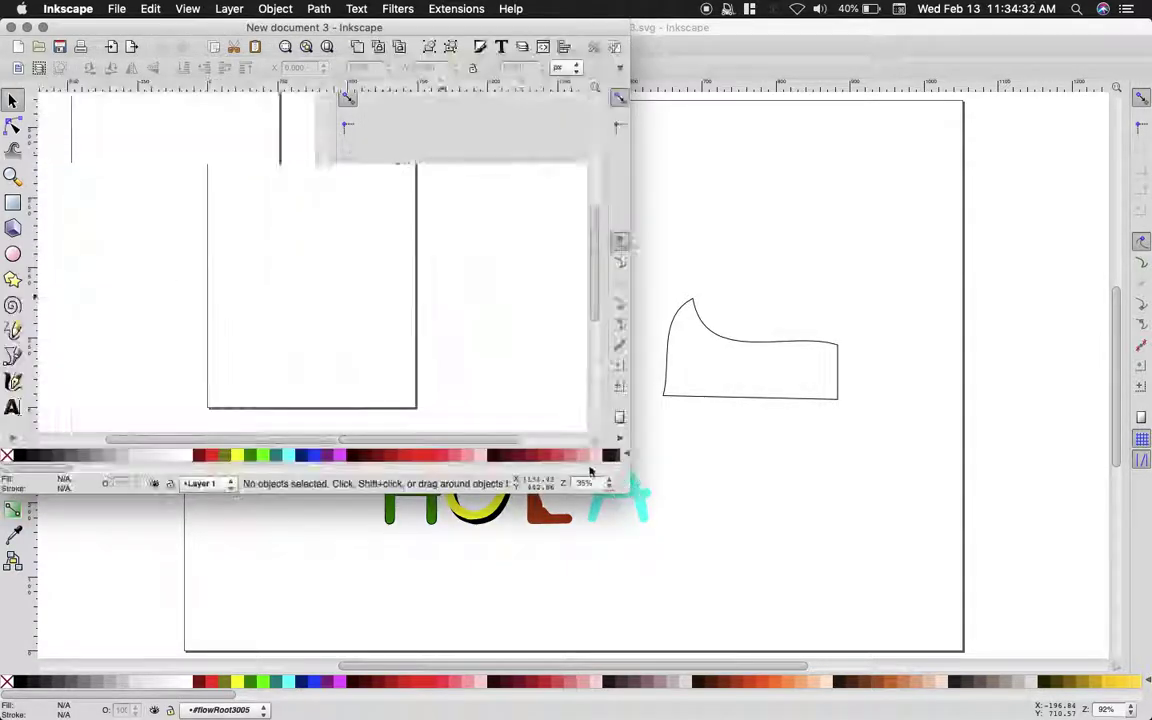
double_click(513, 32)
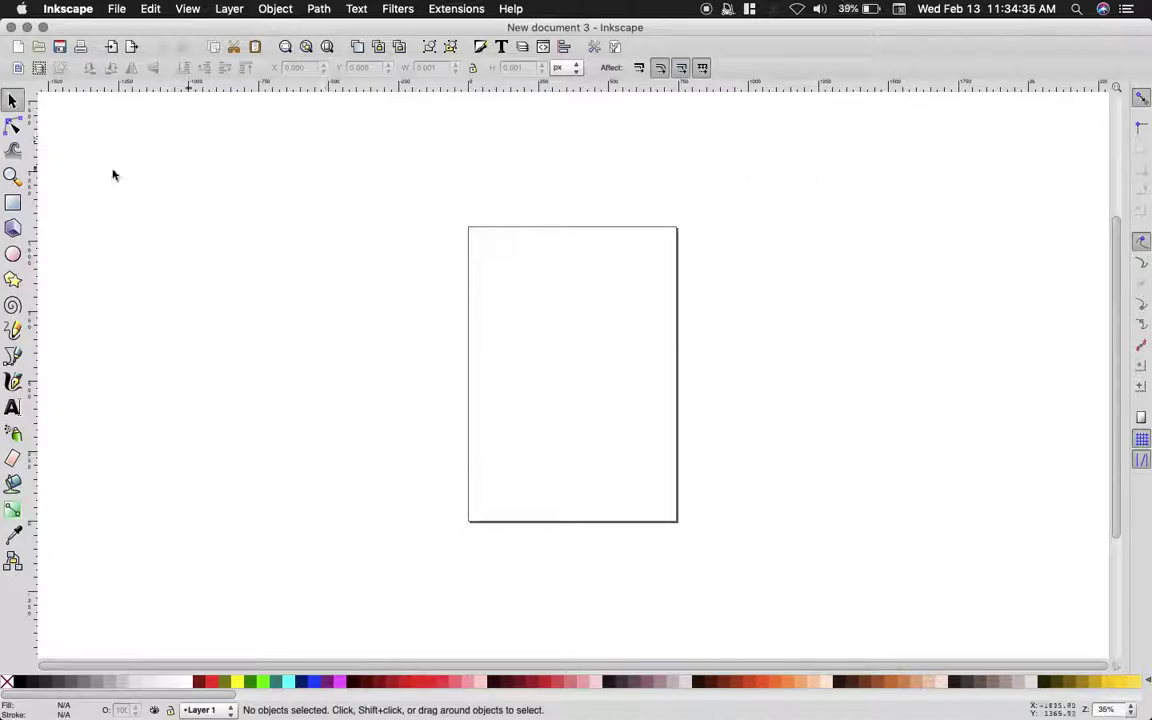
left_click(328, 47)
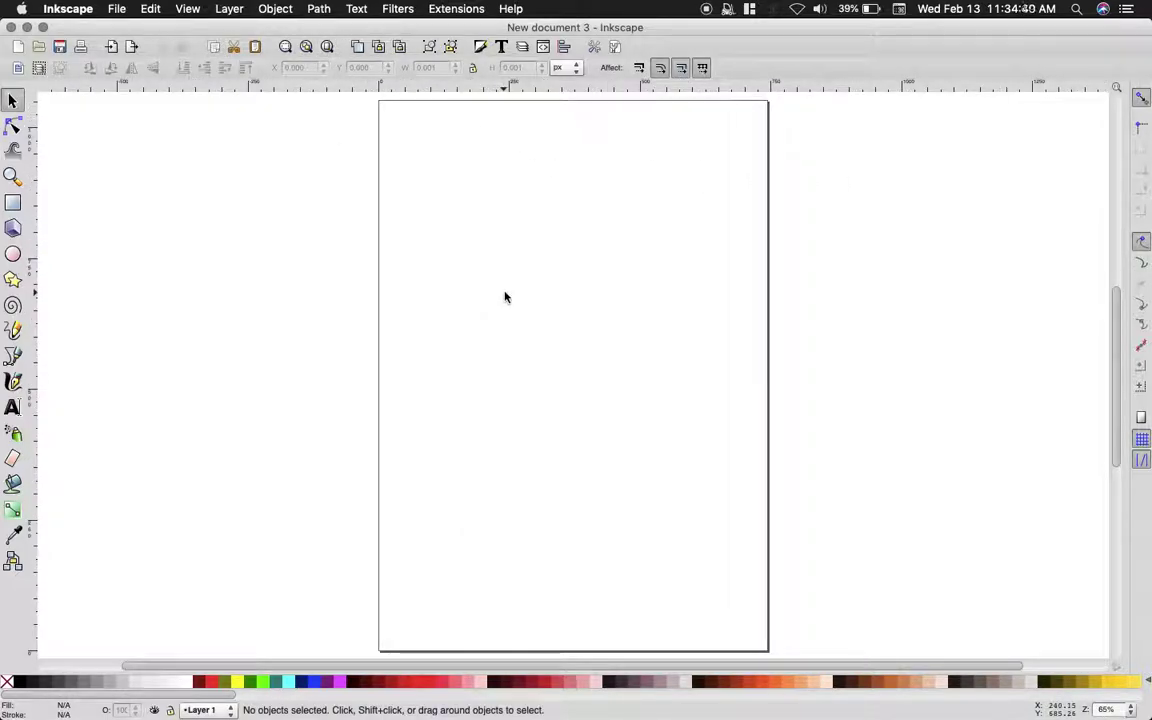
- Start importing a file from the Downloads folder, check the saved bear image's file name and sort the files by name
left_click(113, 48)
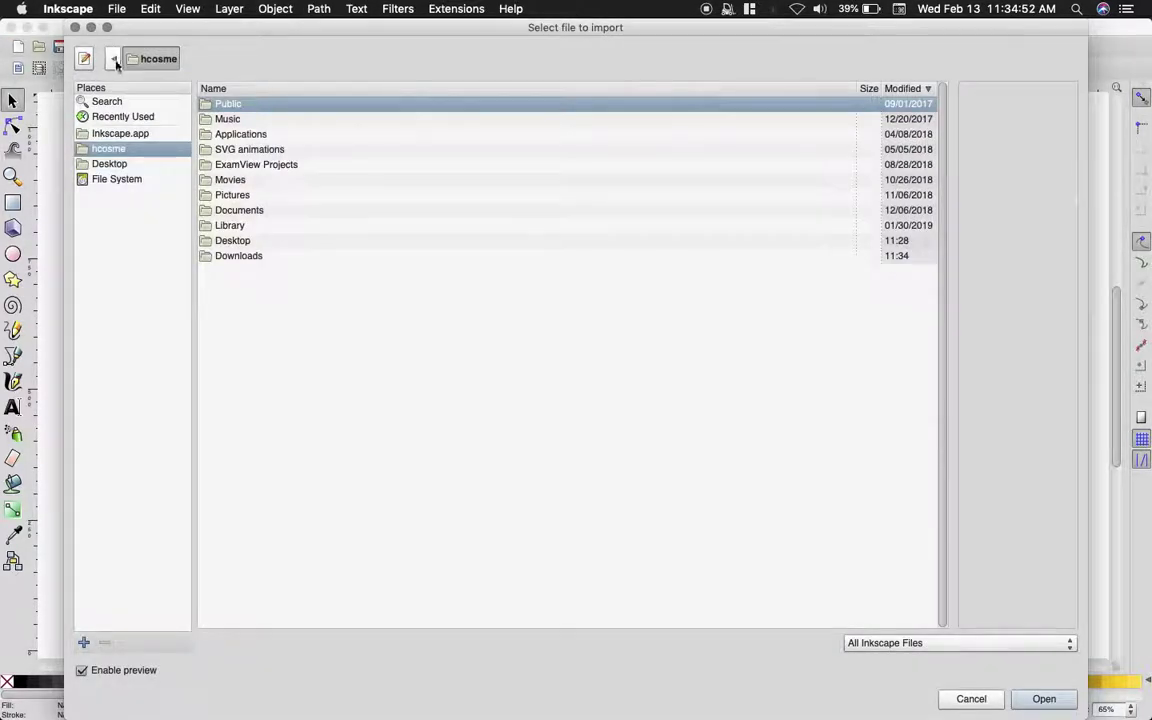
double_click(237, 256)
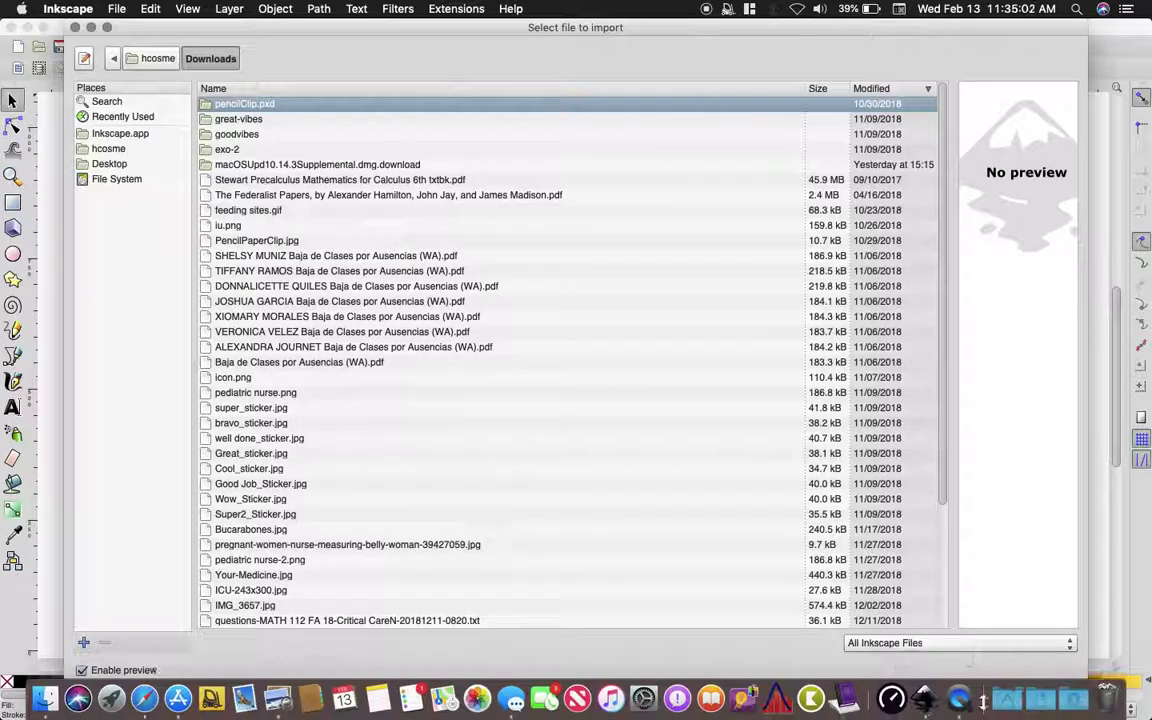
left_click(1072, 702)
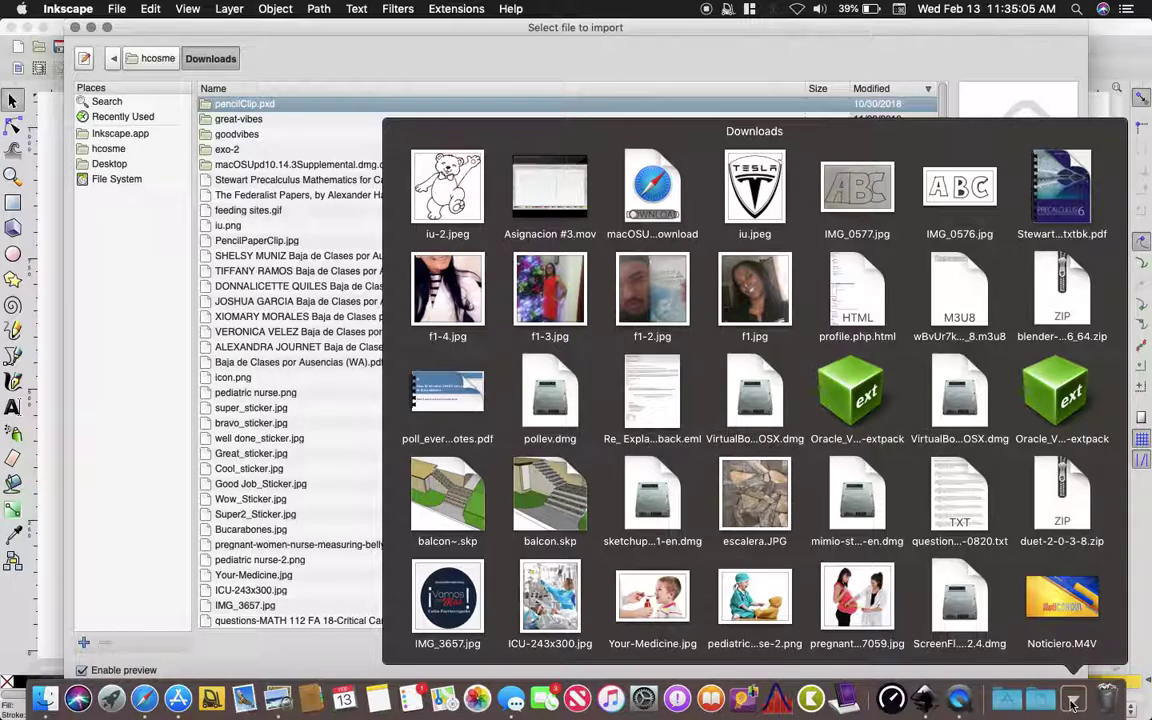
left_click(214, 428)
left_click(283, 408)
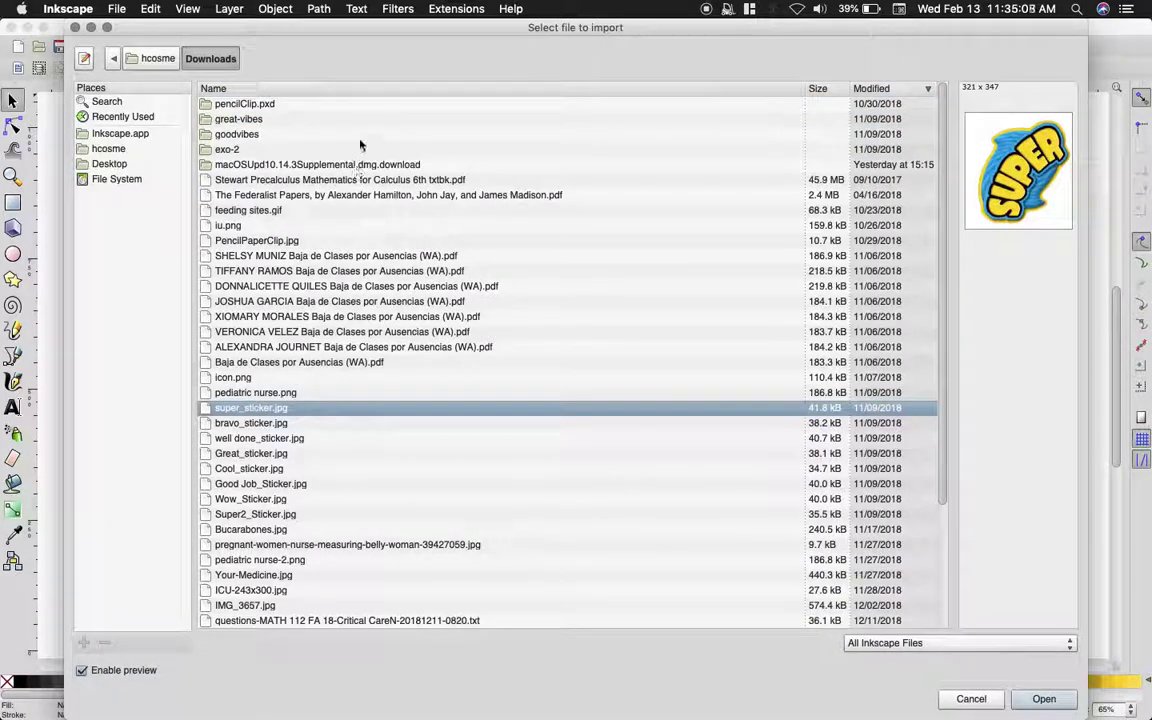
left_click(372, 106)
left_click(372, 90)
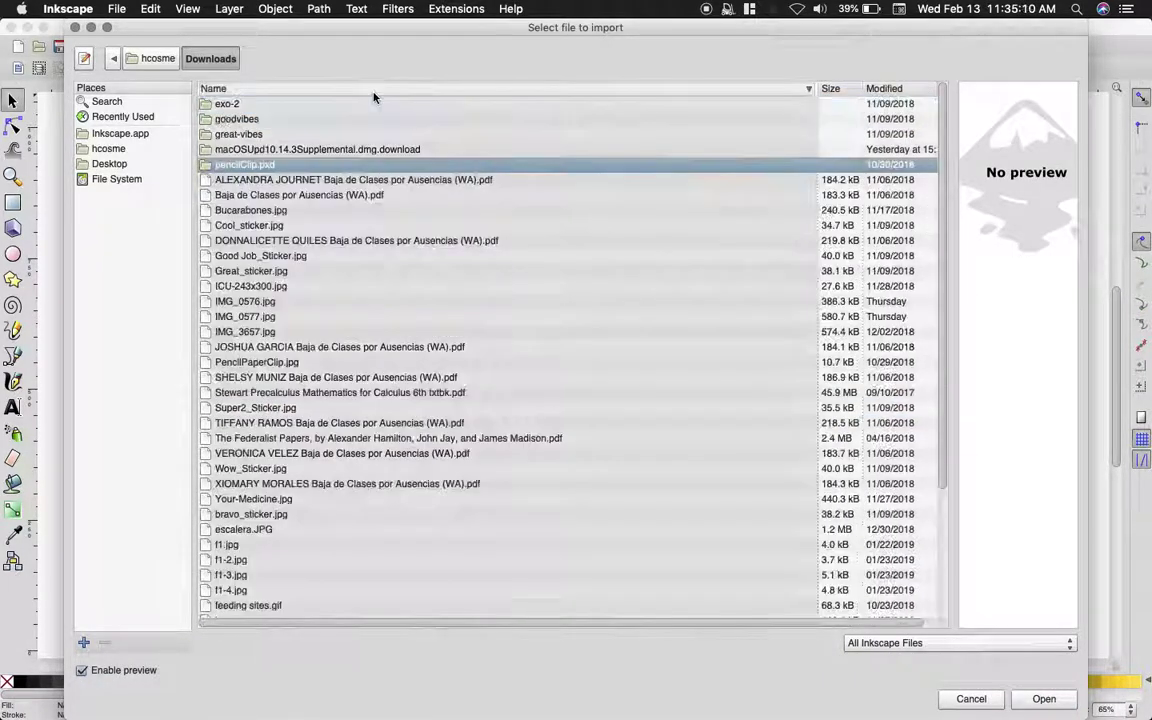
- Import iu-2.jpeg as an embedded image and move it over the page to about X -107, Y 90 px
scroll(254, 347, "down", 2)
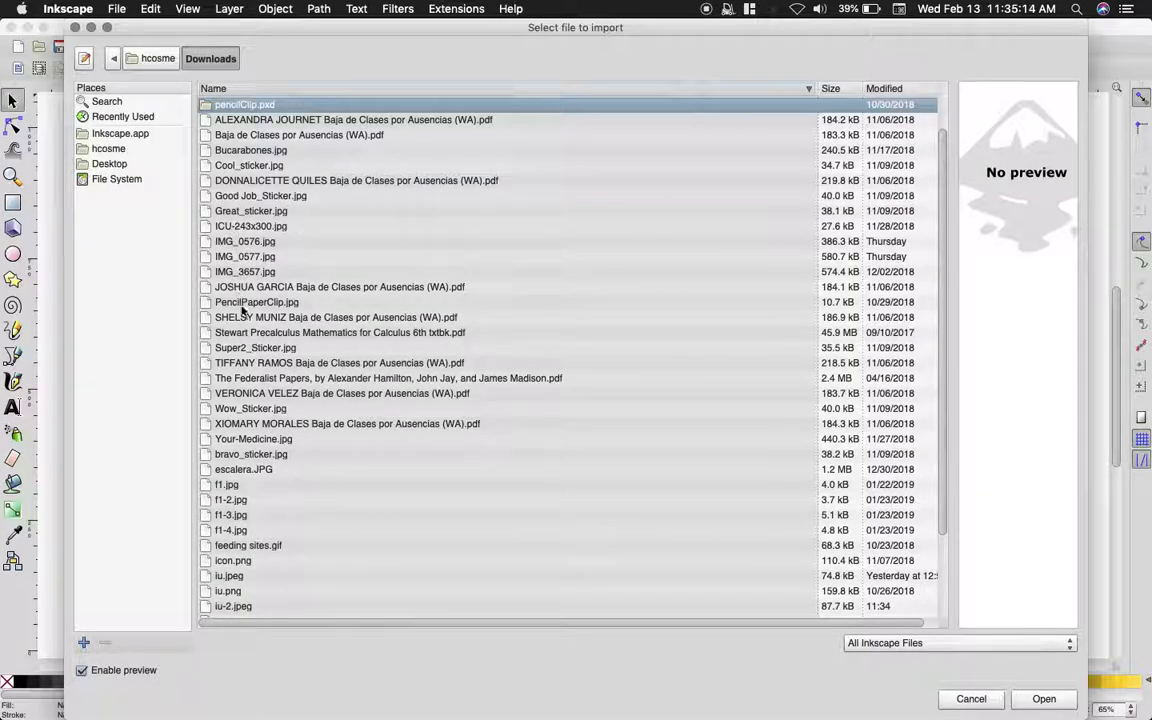
scroll(258, 397, "down", 3)
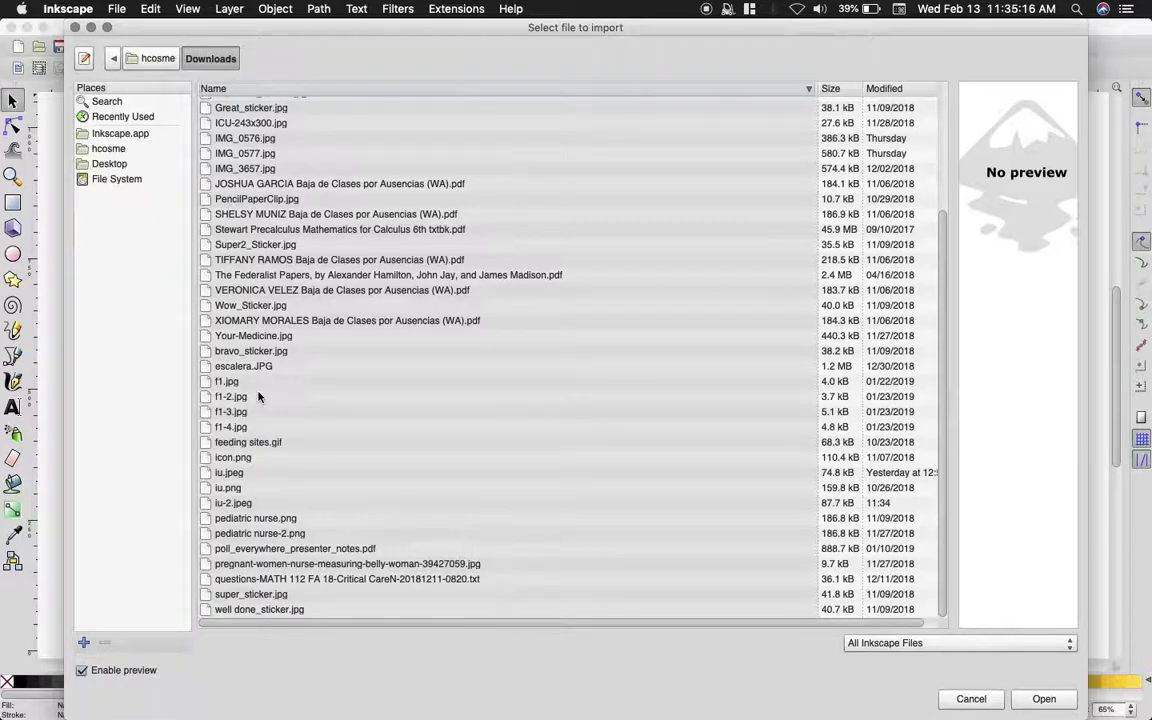
scroll(258, 397, "up", 4)
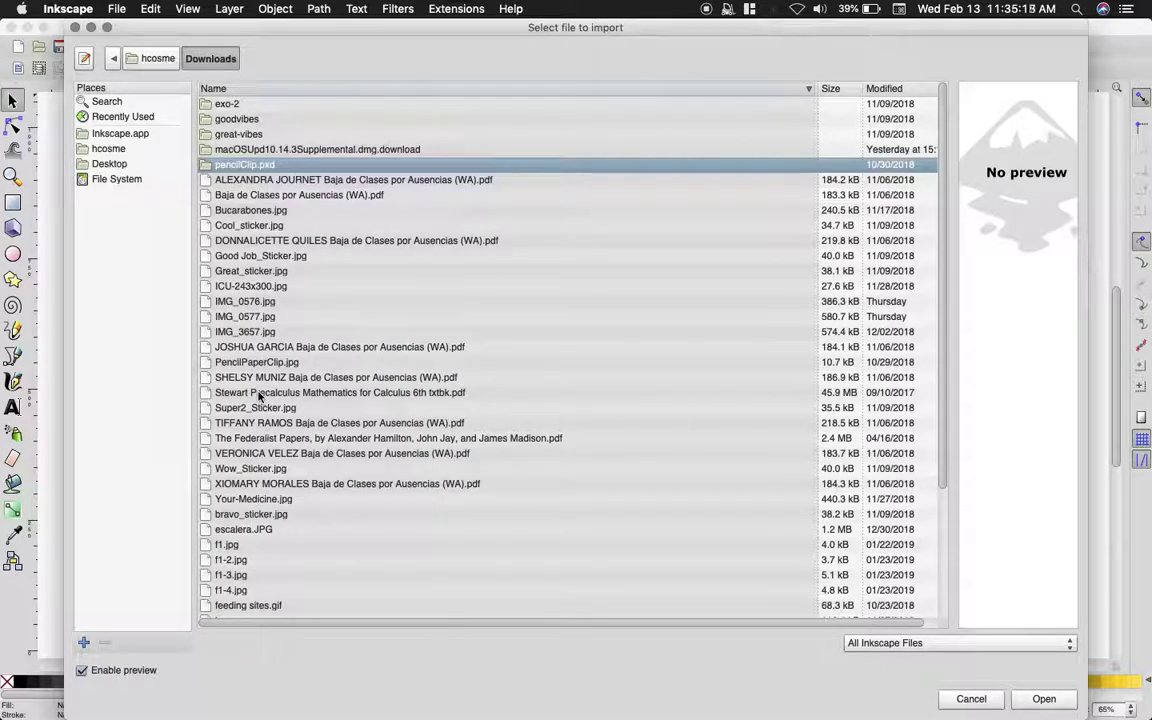
scroll(258, 397, "down", 4)
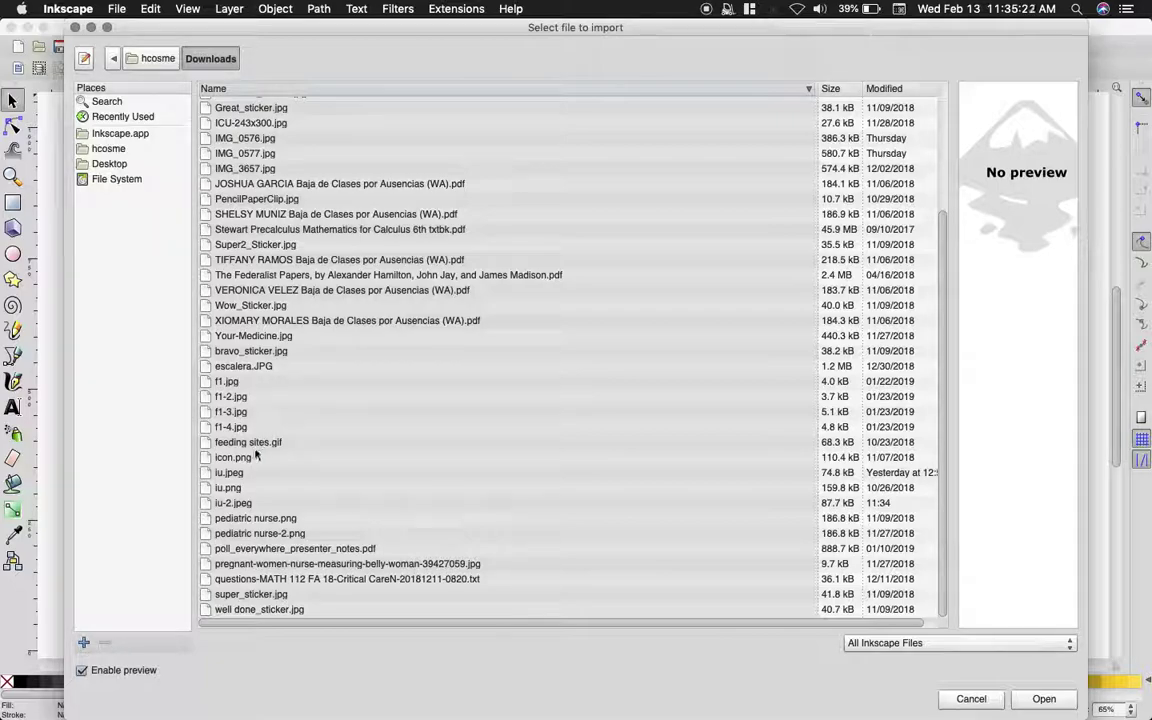
left_click(229, 504)
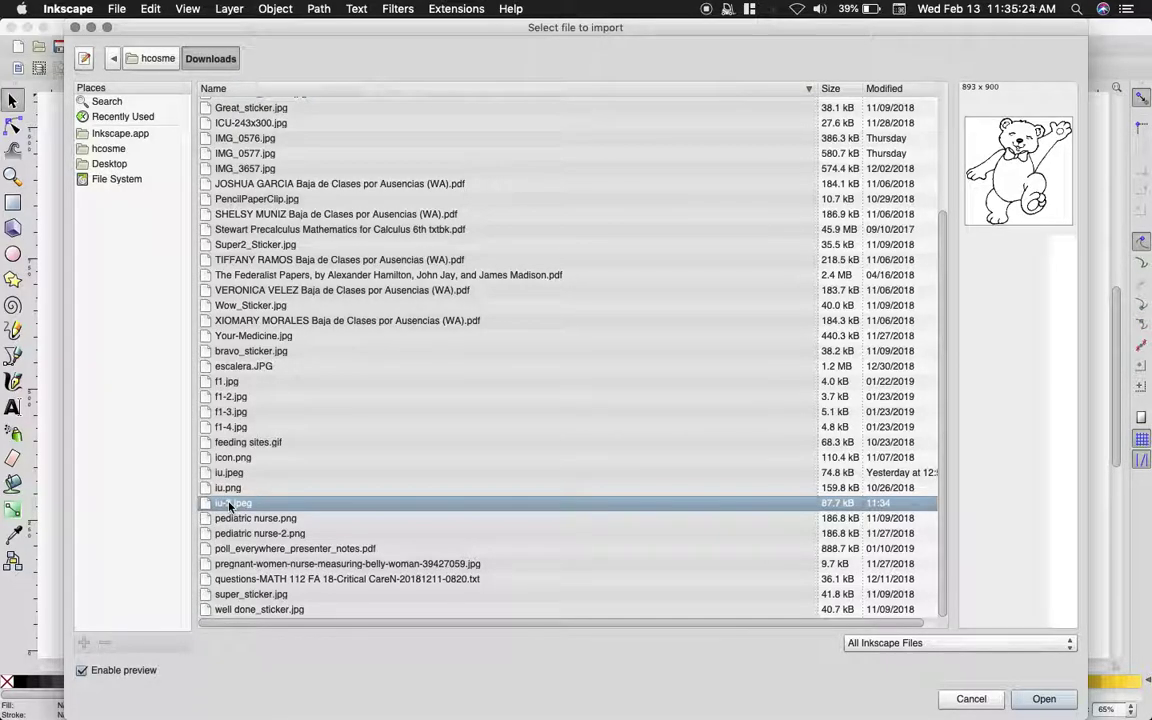
left_click(1044, 697)
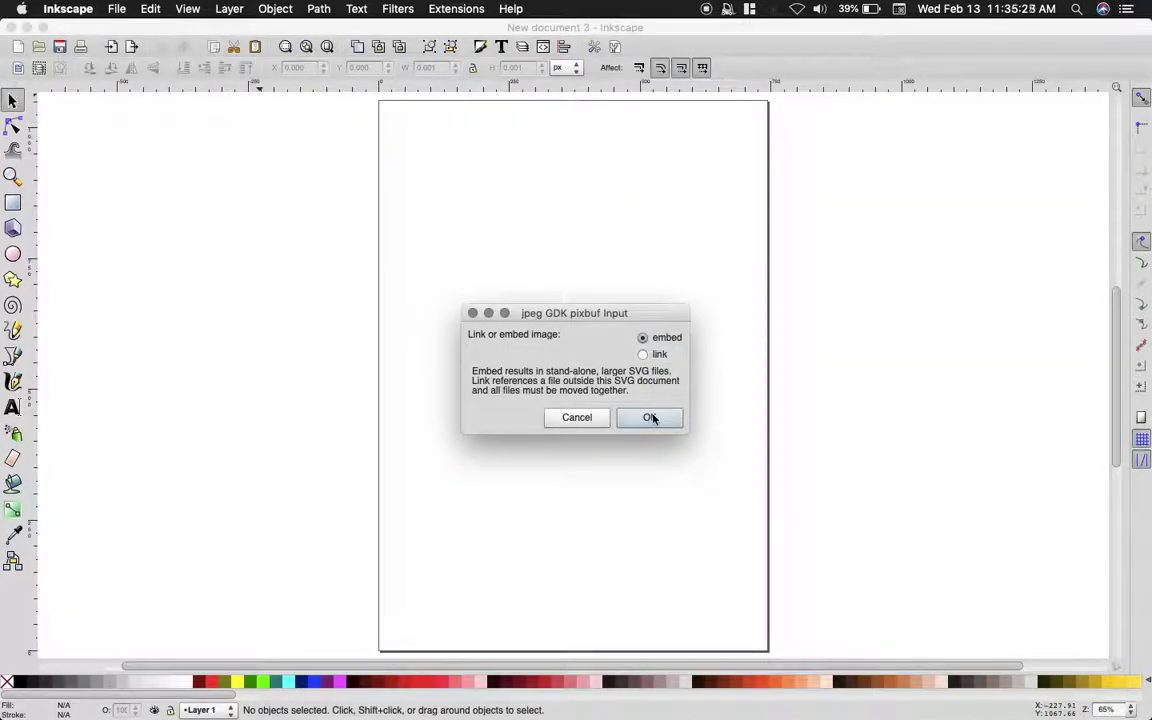
left_click(650, 418)
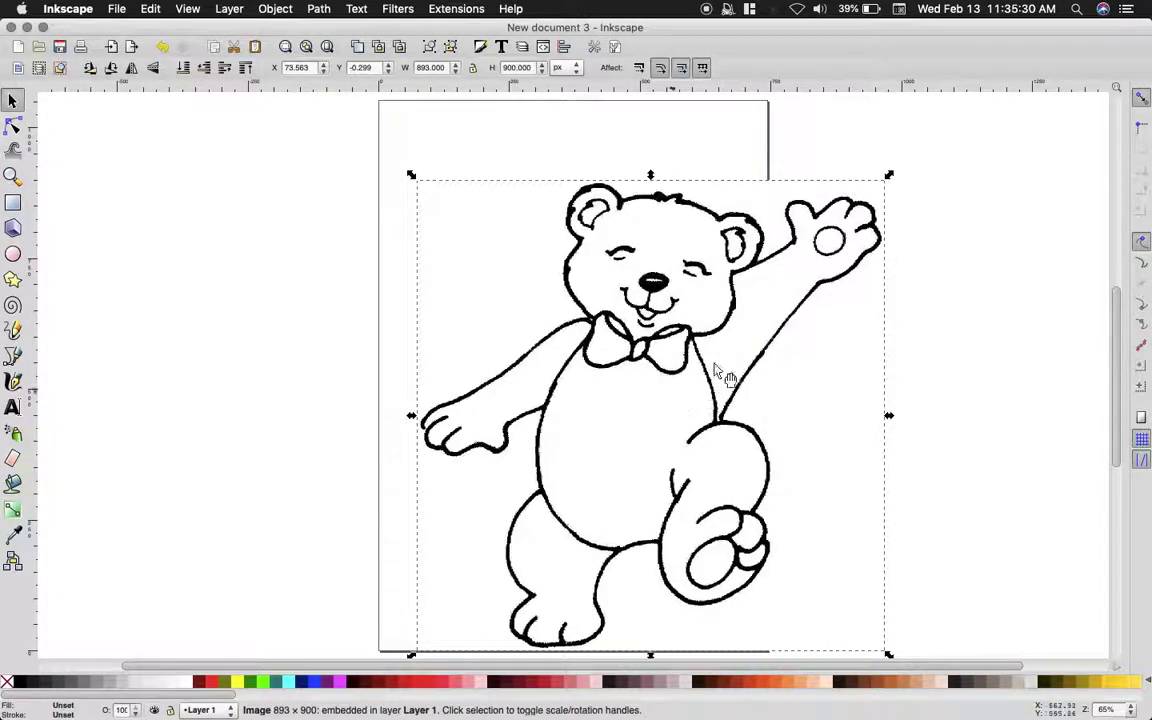
left_click_drag(708, 390, 610, 340)
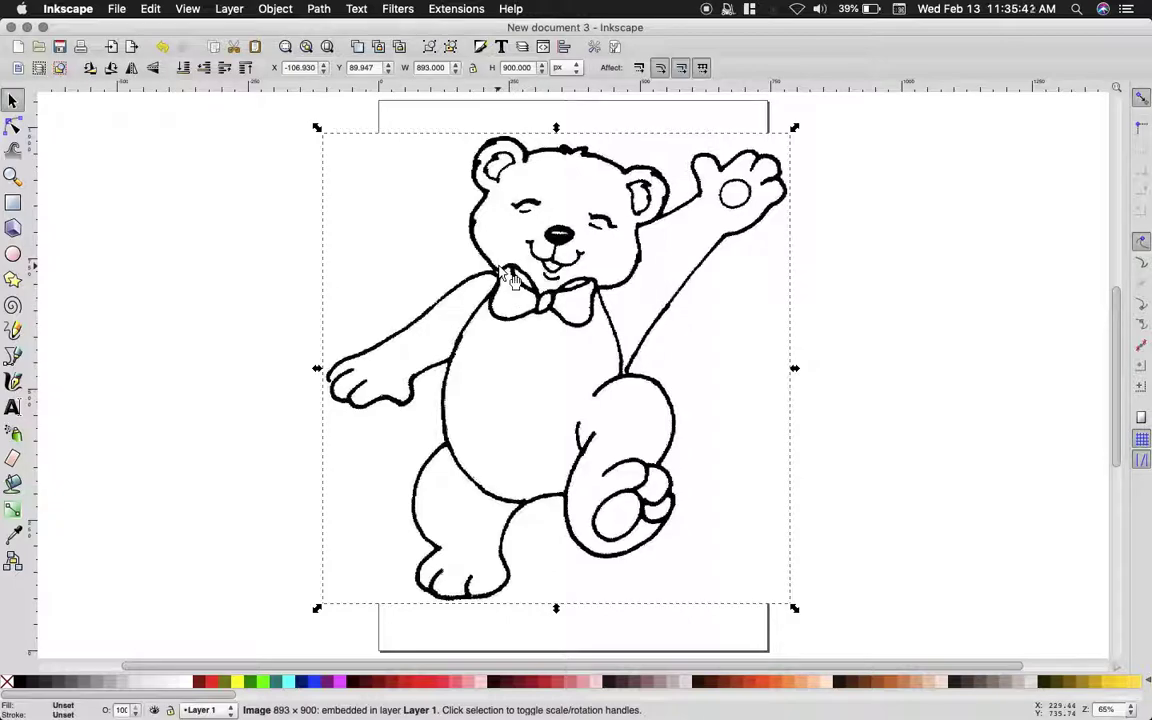
- Open the Trace Bitmap settings for the bear image, then shrink and reposition their window so the canvas is partly uncovered
left_click(321, 10)
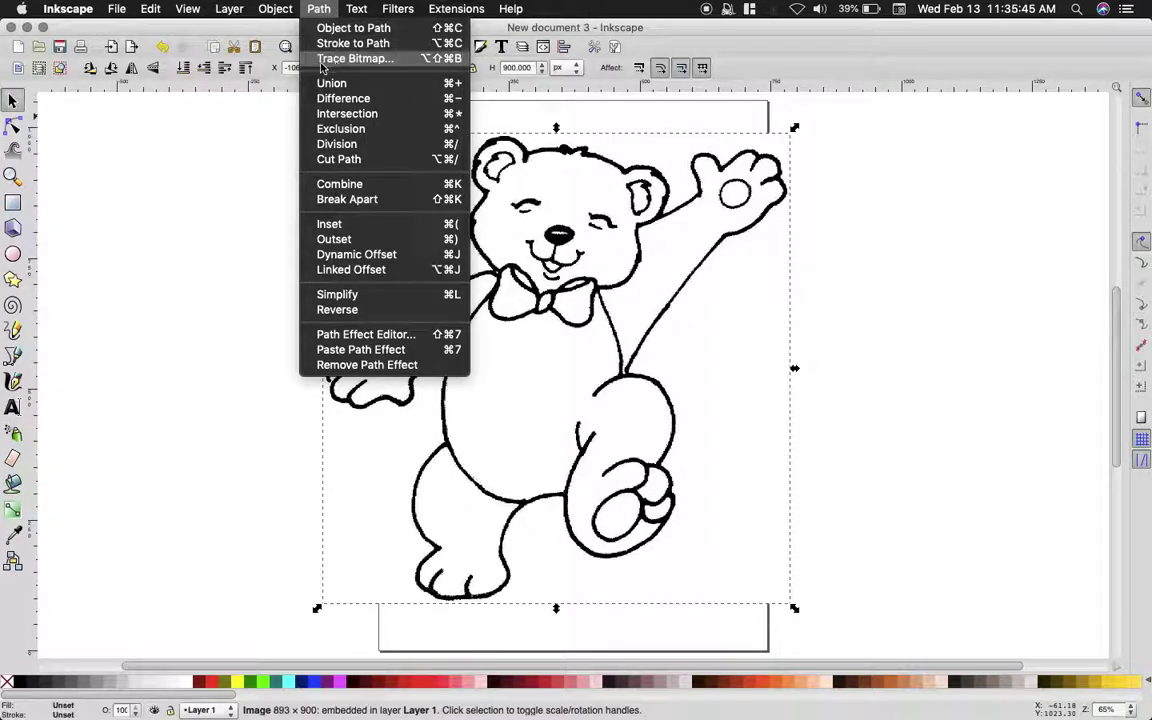
left_click(356, 58)
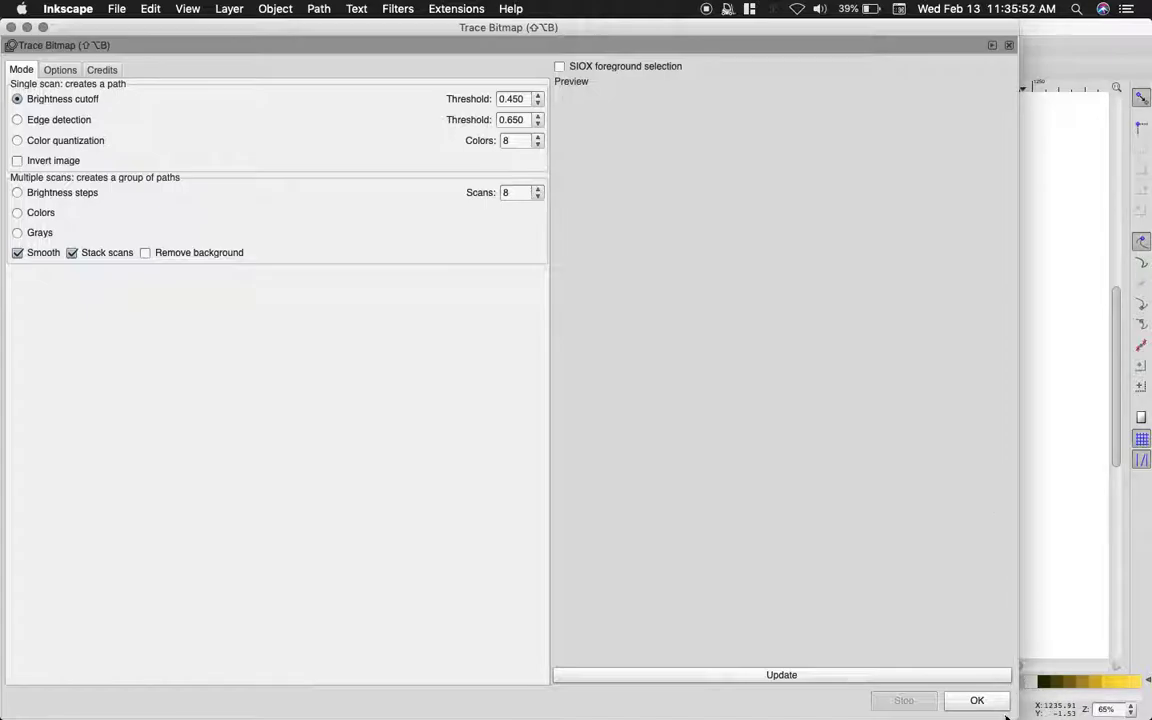
mouse_move(1015, 713)
left_mouse_down()
mouse_move(830, 617)
mouse_move(670, 573)
left_mouse_up()
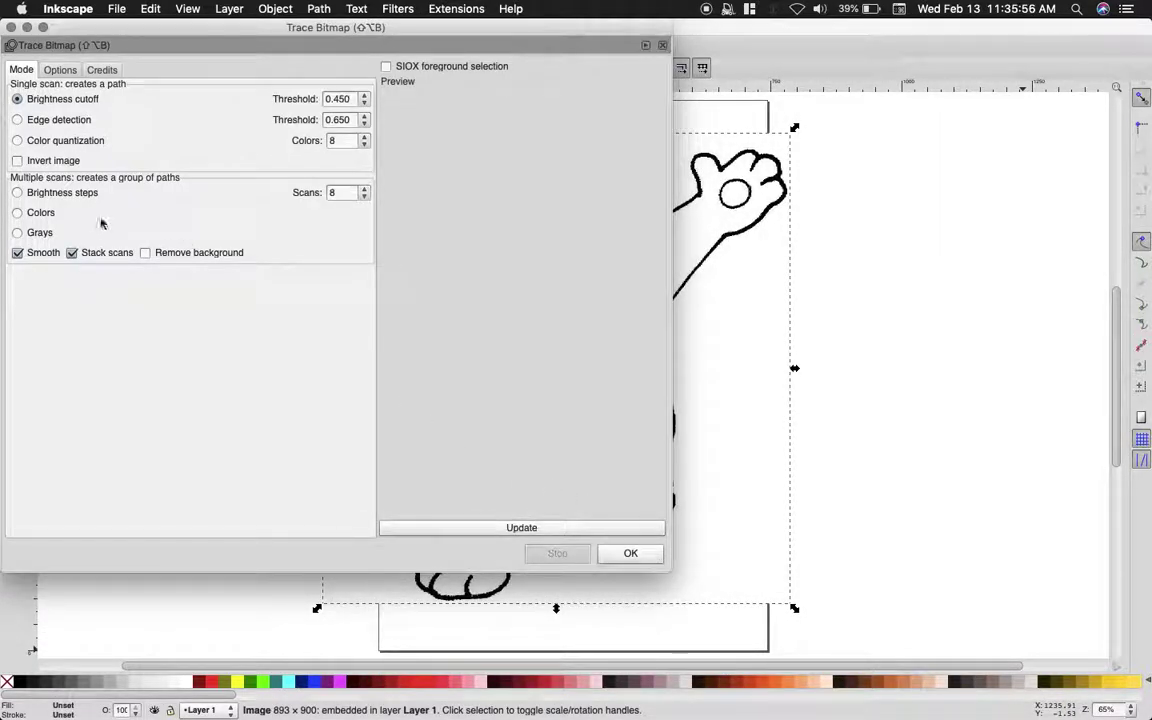
left_click_drag(220, 29, 239, 67)
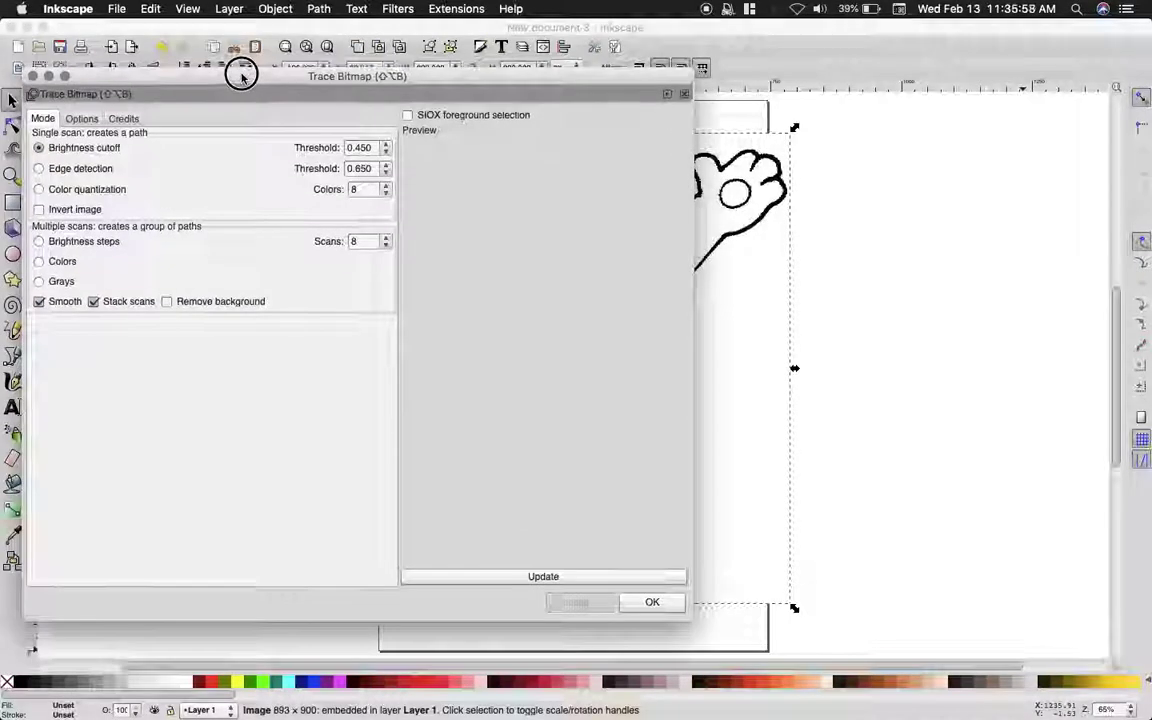
- Set the bitmap trace to multiple scans by Colors with 2 scans and turn off Stack scans
left_click(38, 251)
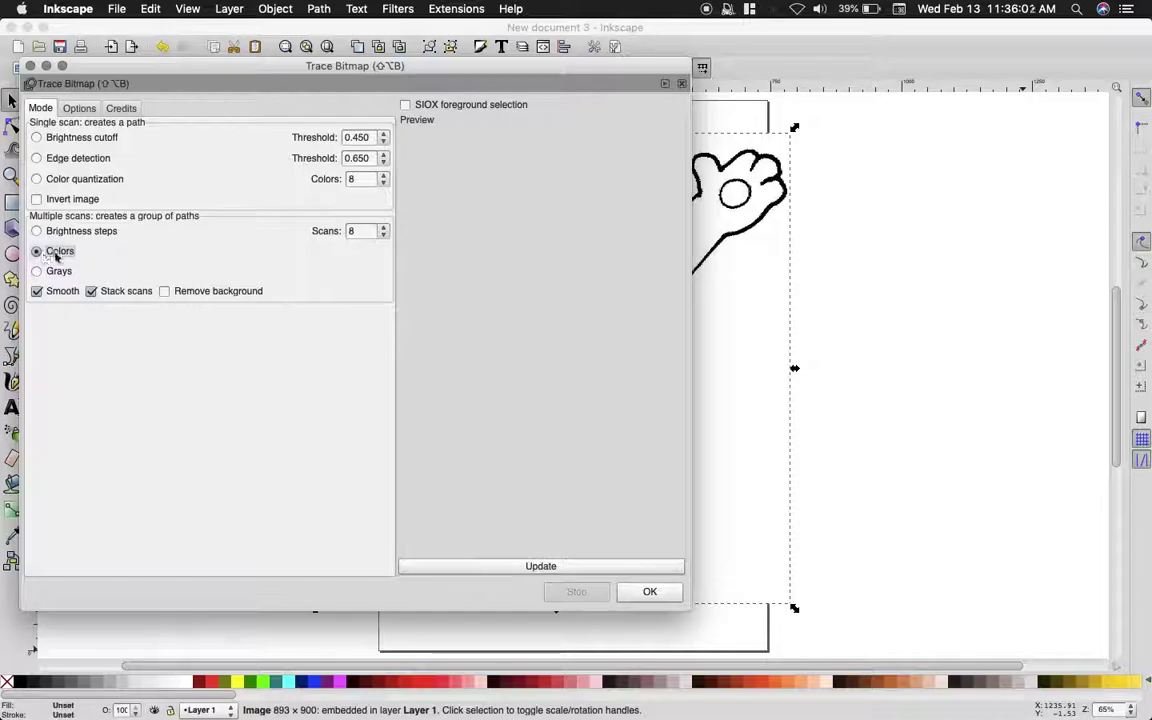
left_click(384, 236)
left_click(384, 236)
left_click(384, 236)
left_click(384, 236)
left_click(384, 236)
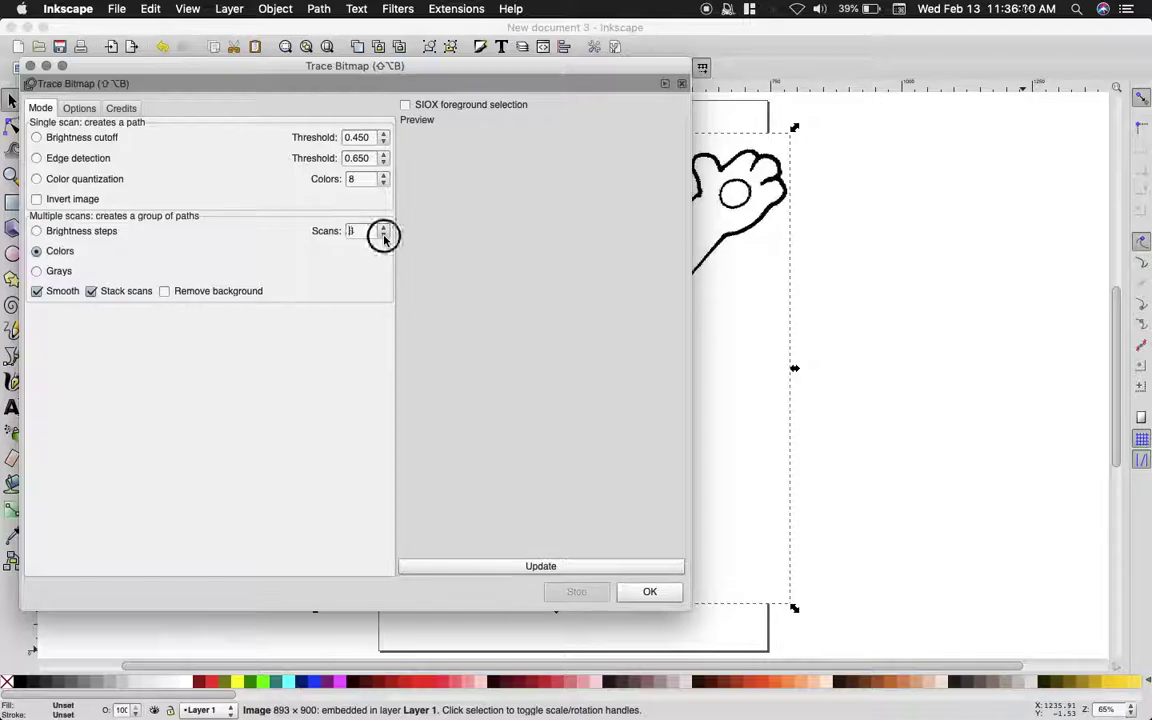
double_click(349, 232)
left_click(92, 291)
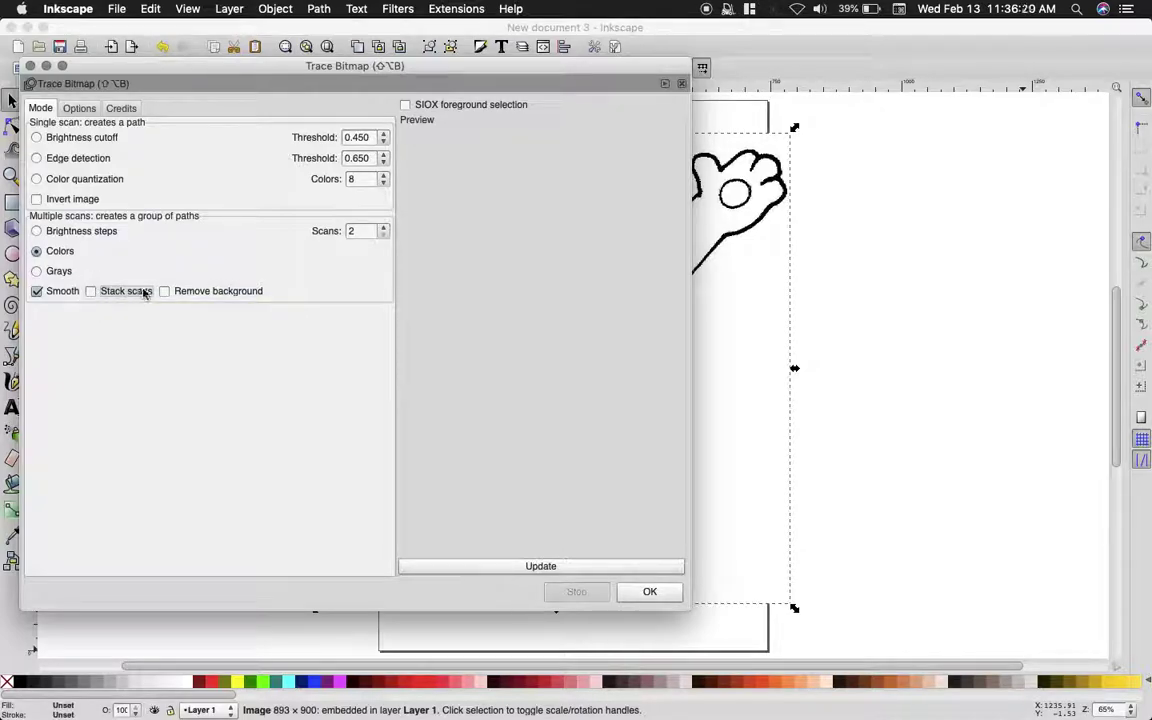
- Preview the color trace, apply it to the bear image and close the trace settings
left_click(470, 567)
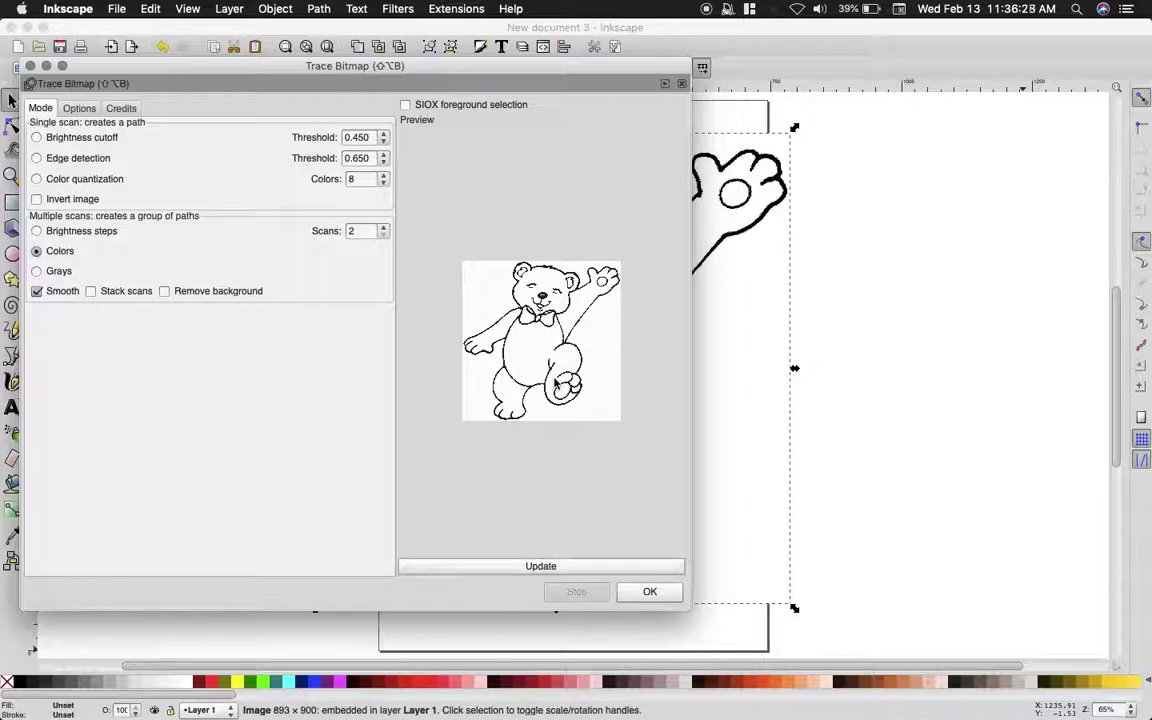
left_click(647, 592)
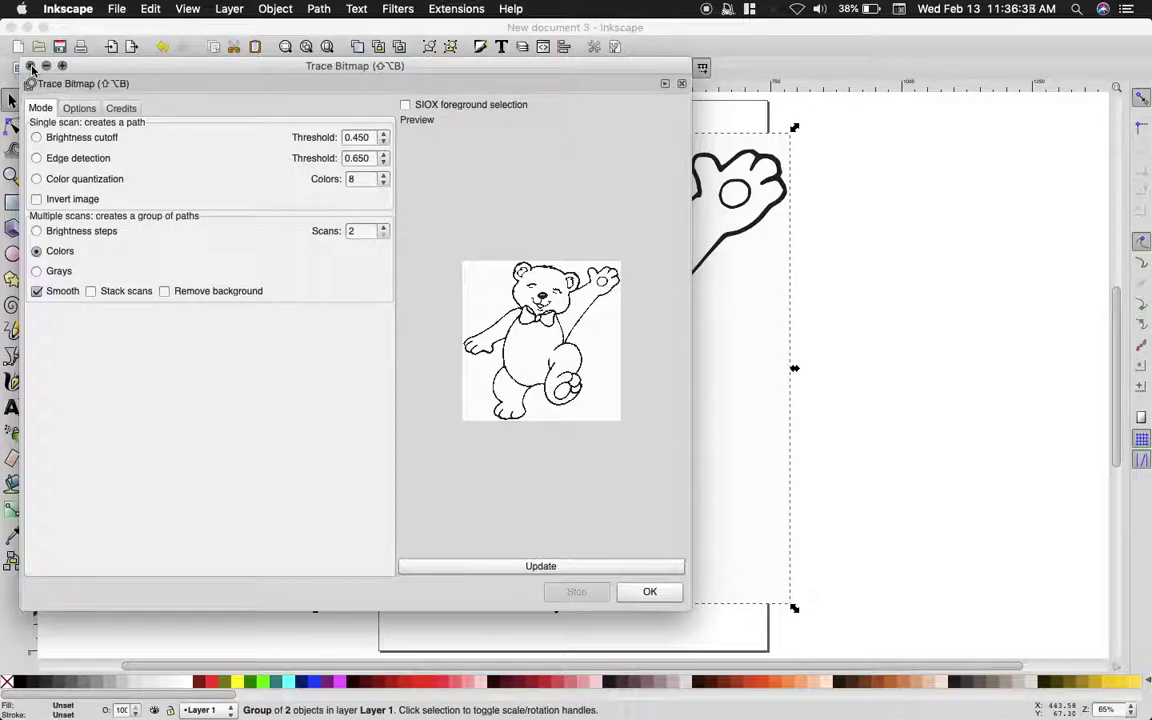
left_click(31, 66)
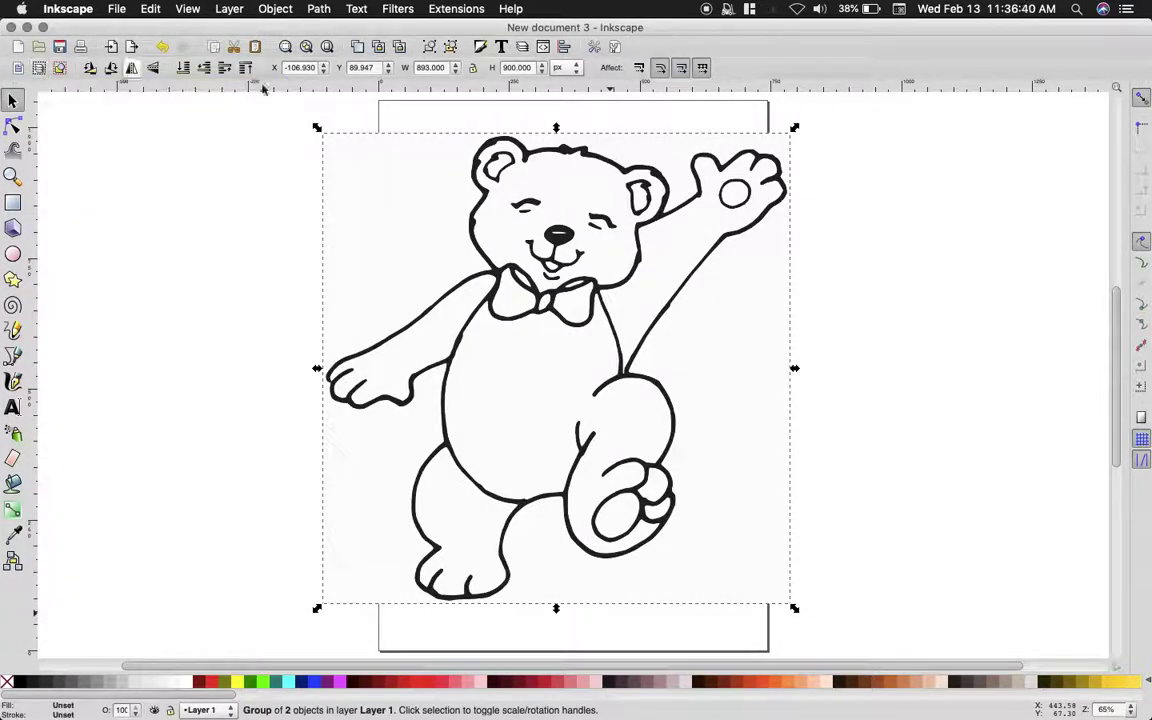
- Separate the two bears side by side, with the original on the left and the traced group at about X 275, Y 84 px
mouse_move(643, 290)
left_mouse_down()
mouse_move(722, 301)
mouse_move(869, 290)
left_mouse_up()
left_click_drag(476, 300, 200, 298)
left_click_drag(694, 257, 663, 257)
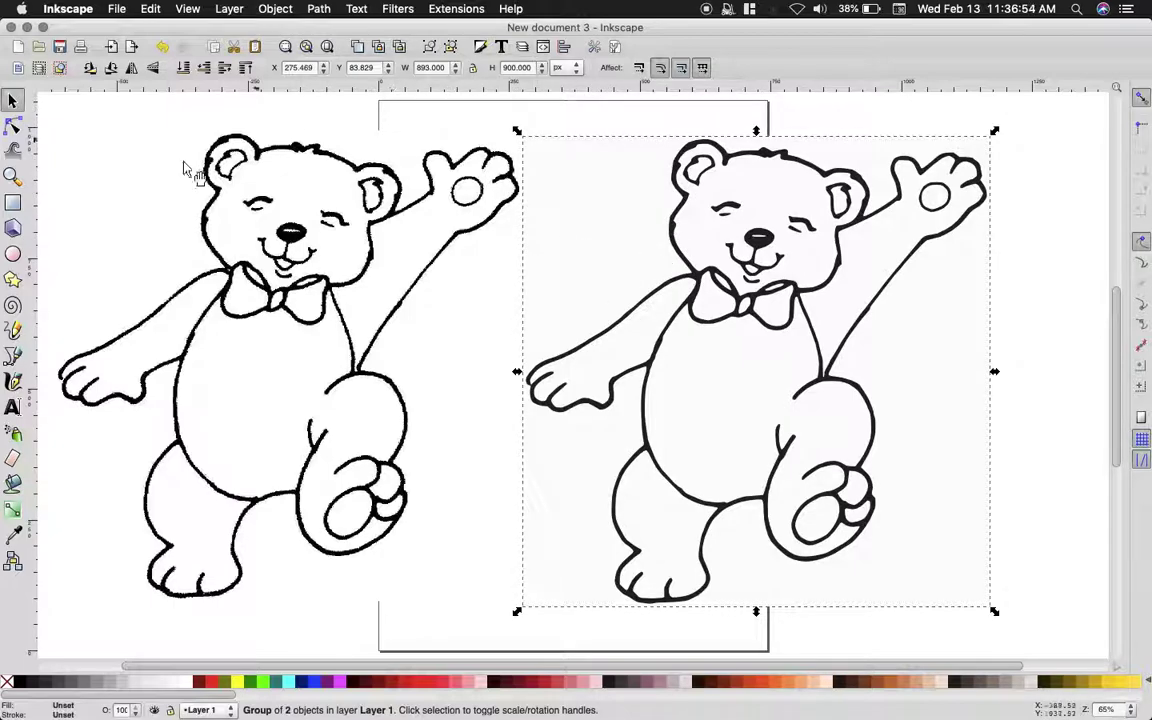
- Compare the edges of the original bear's raised paw and the traced bear's ear up close, then return to the full view
left_click(12, 176)
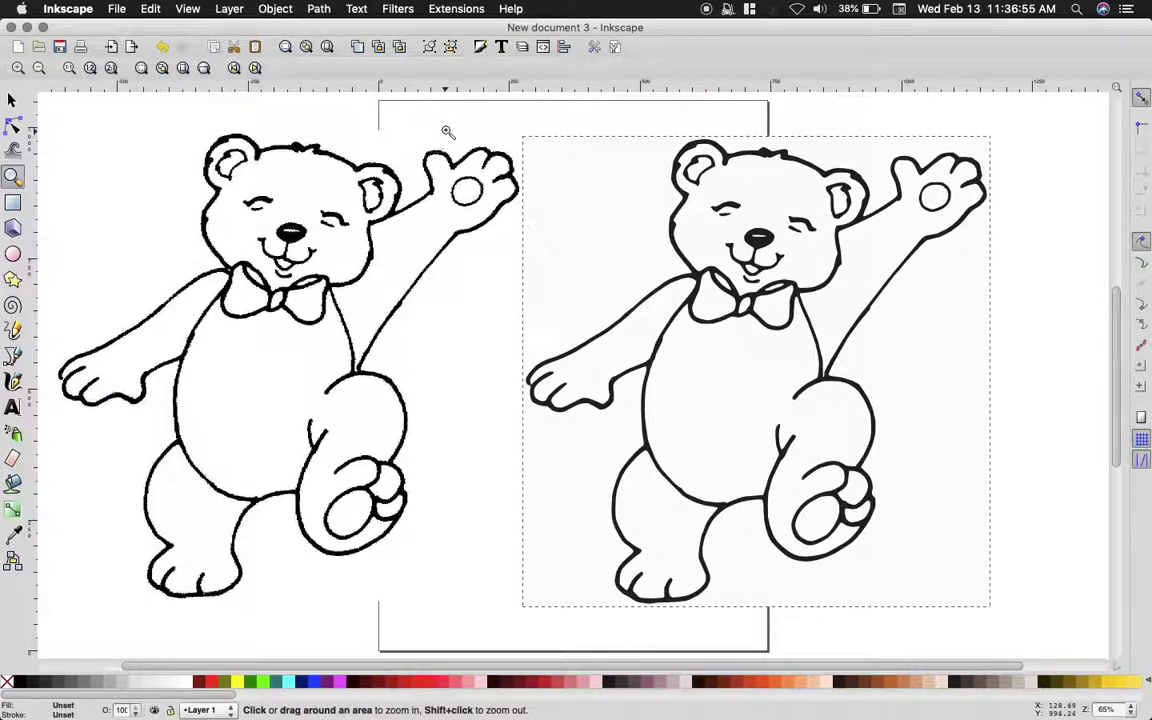
left_click_drag(443, 133, 721, 265)
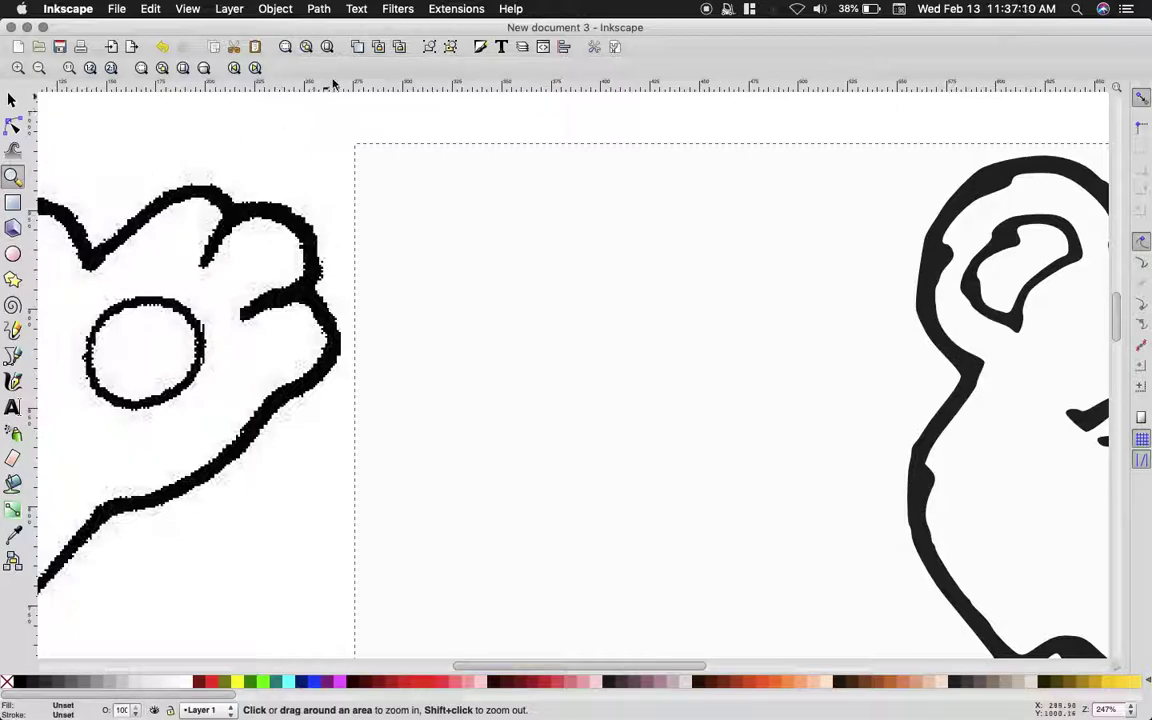
left_click(326, 48)
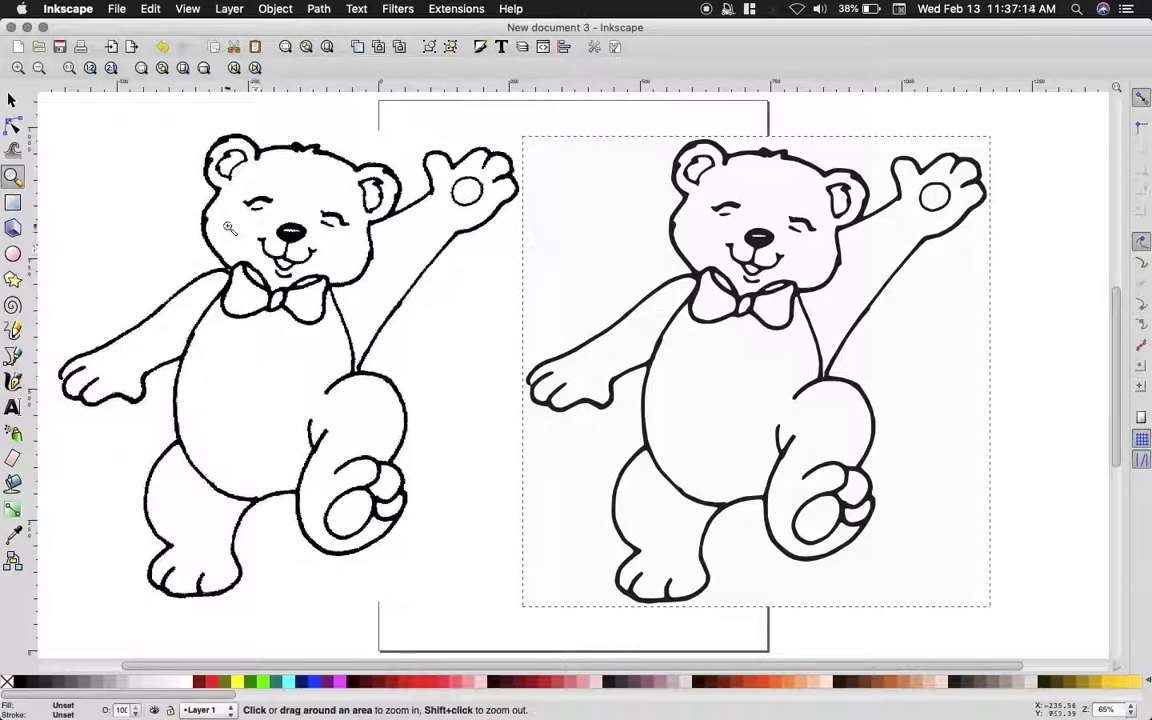
- Delete the original bear image and place the traced group over the page at about X -121, Y 84 px
left_click(12, 100)
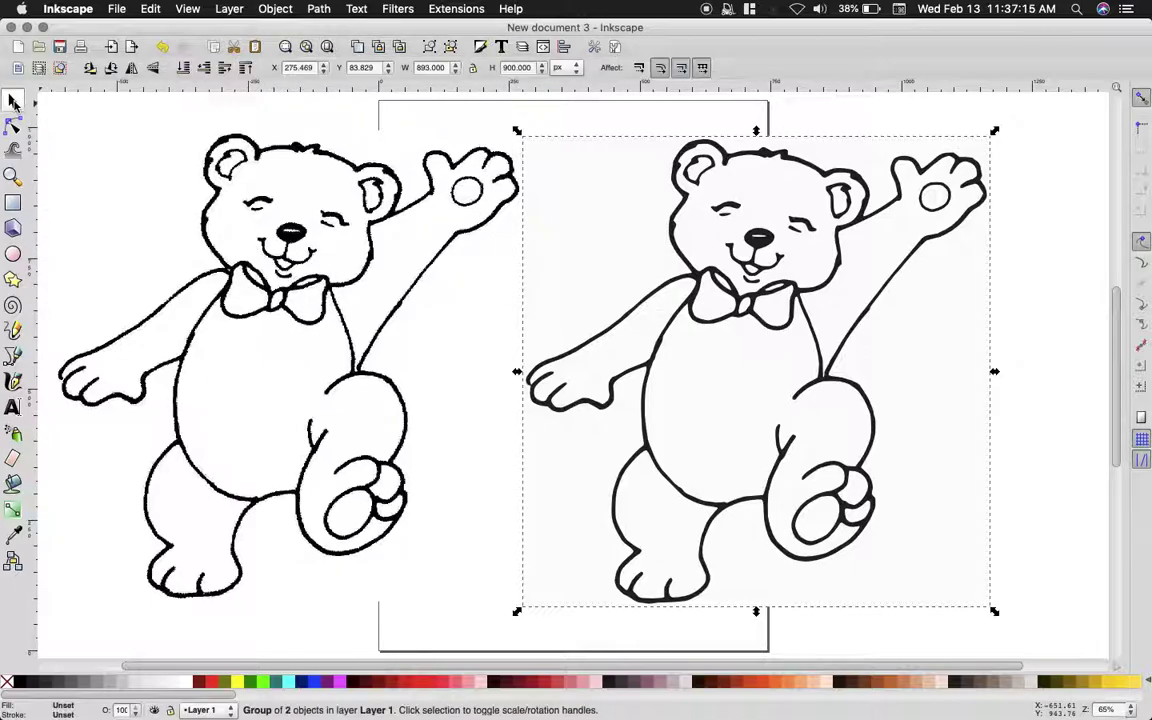
left_click(285, 295)
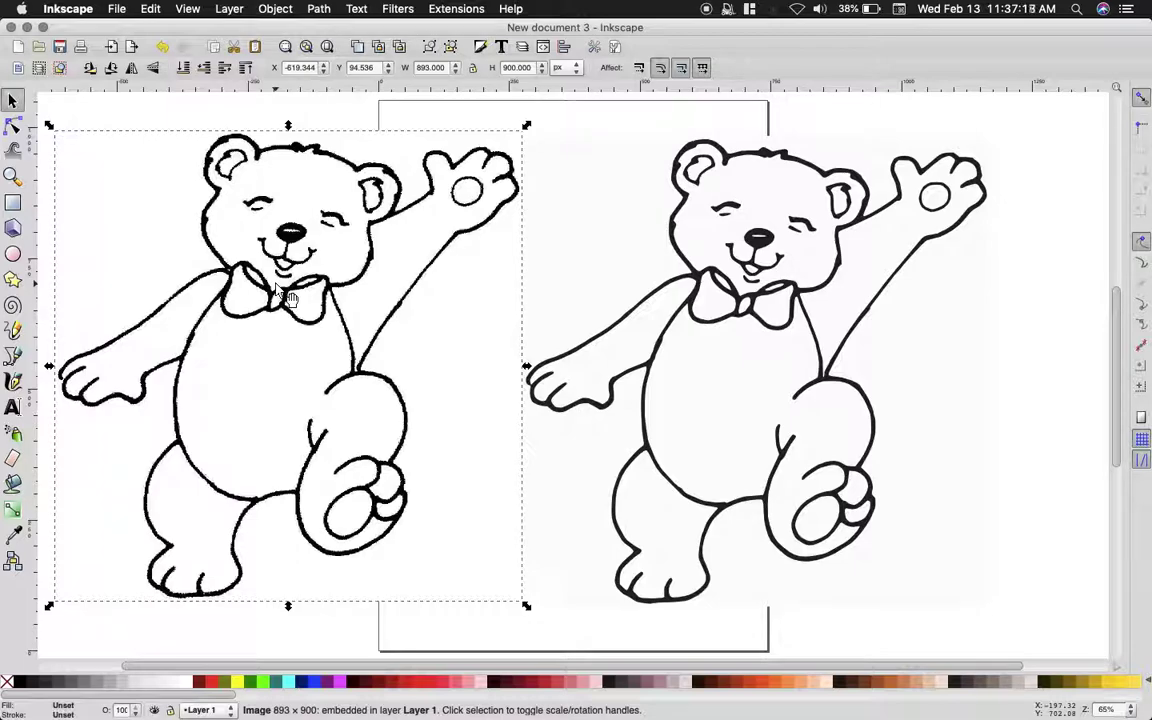
key("Delete")
left_click_drag(683, 300, 586, 298)
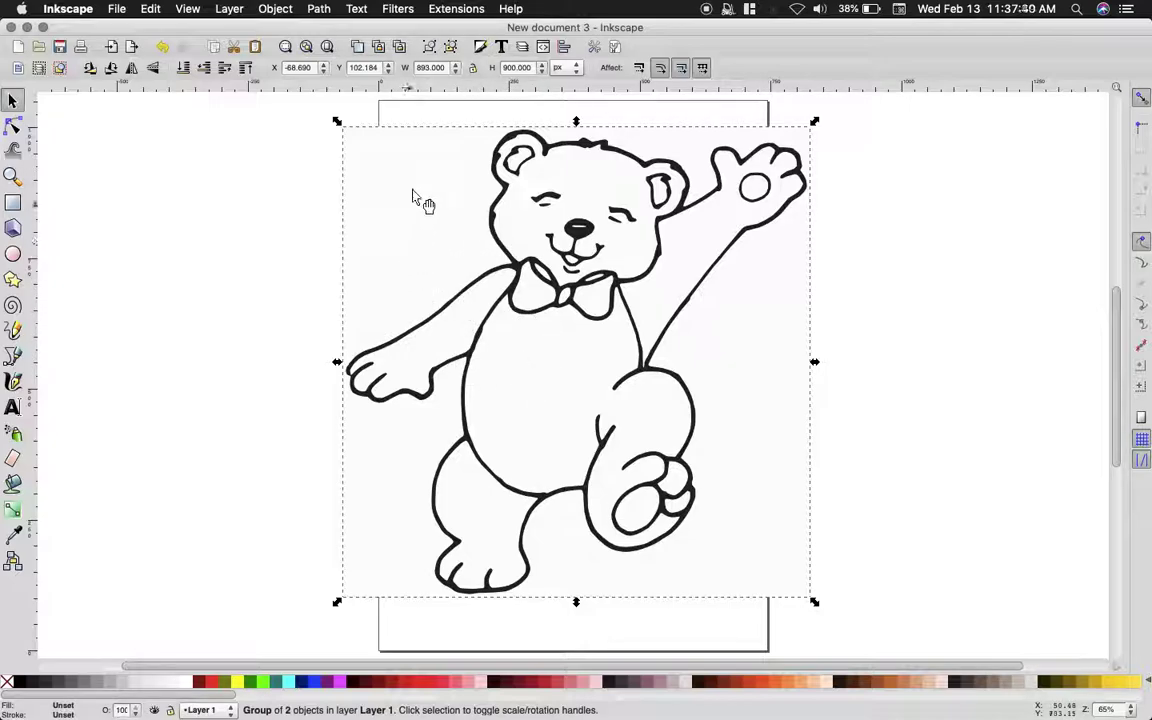
mouse_move(462, 170)
left_mouse_down()
mouse_move(474, 200)
mouse_move(500, 190)
mouse_move(476, 186)
mouse_move(481, 204)
mouse_move(464, 189)
mouse_move(482, 179)
left_mouse_up()
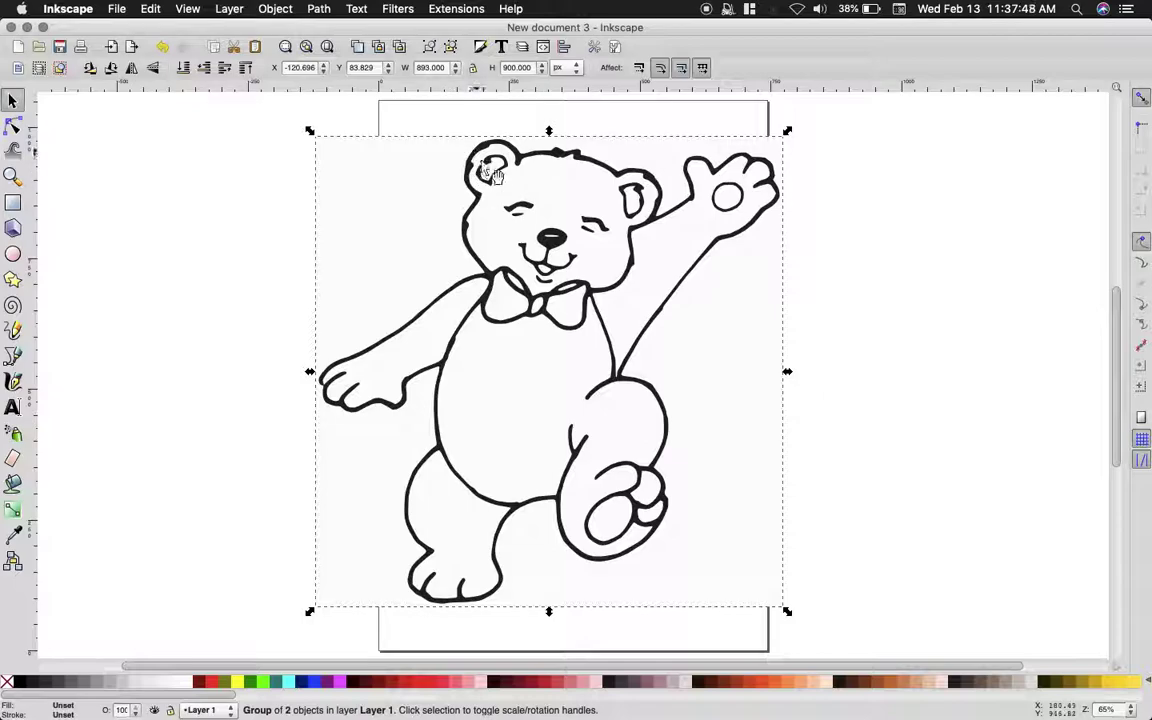
- Ungroup the traced bear and separate its paths, with the black outline on the left and the pale background at about X 398, Y 79 px
left_click(454, 54)
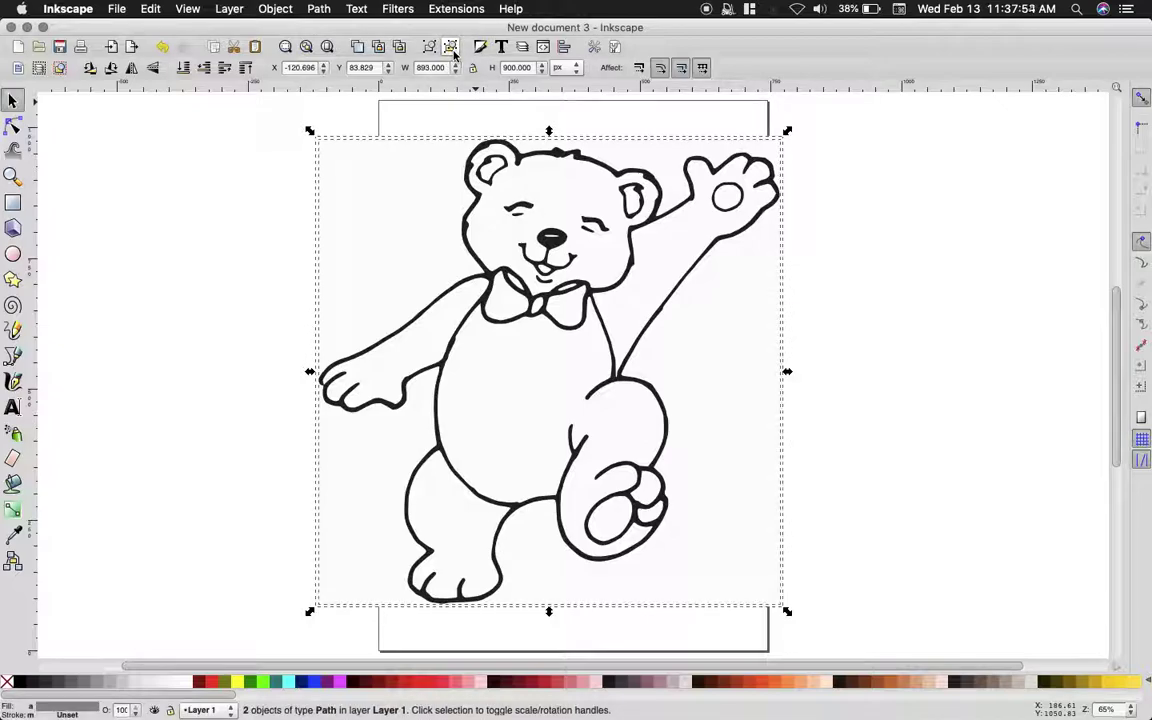
left_click(815, 256)
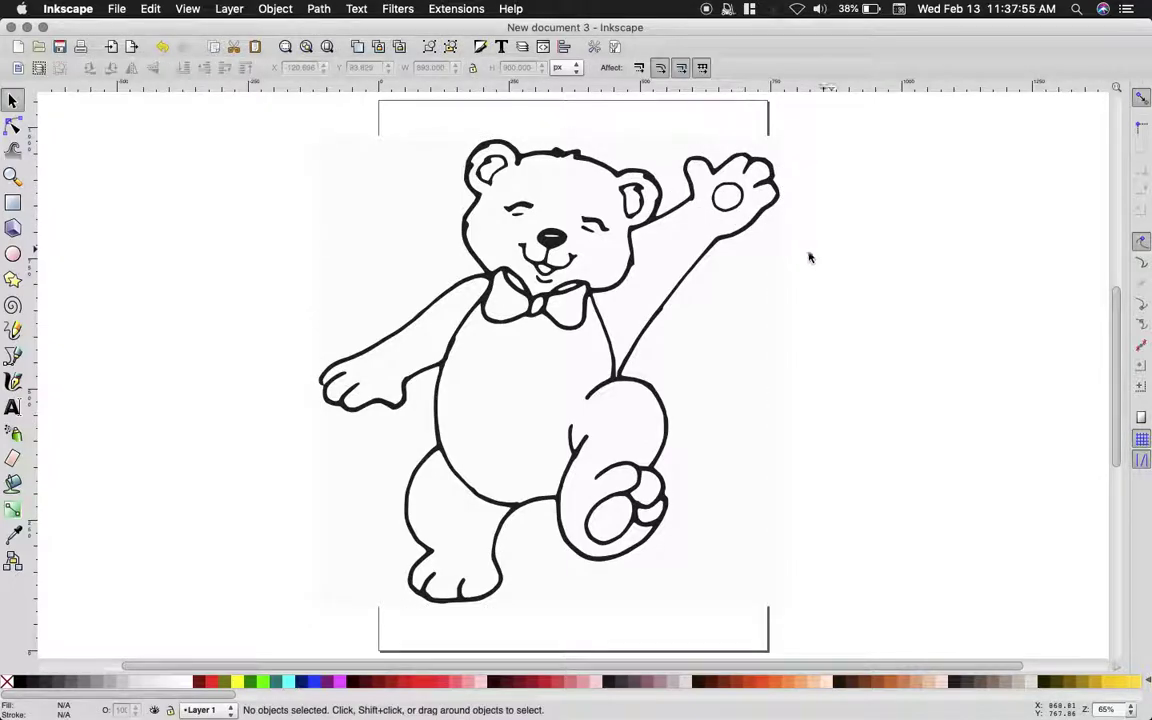
left_click(750, 320)
left_click_drag(750, 318, 876, 326)
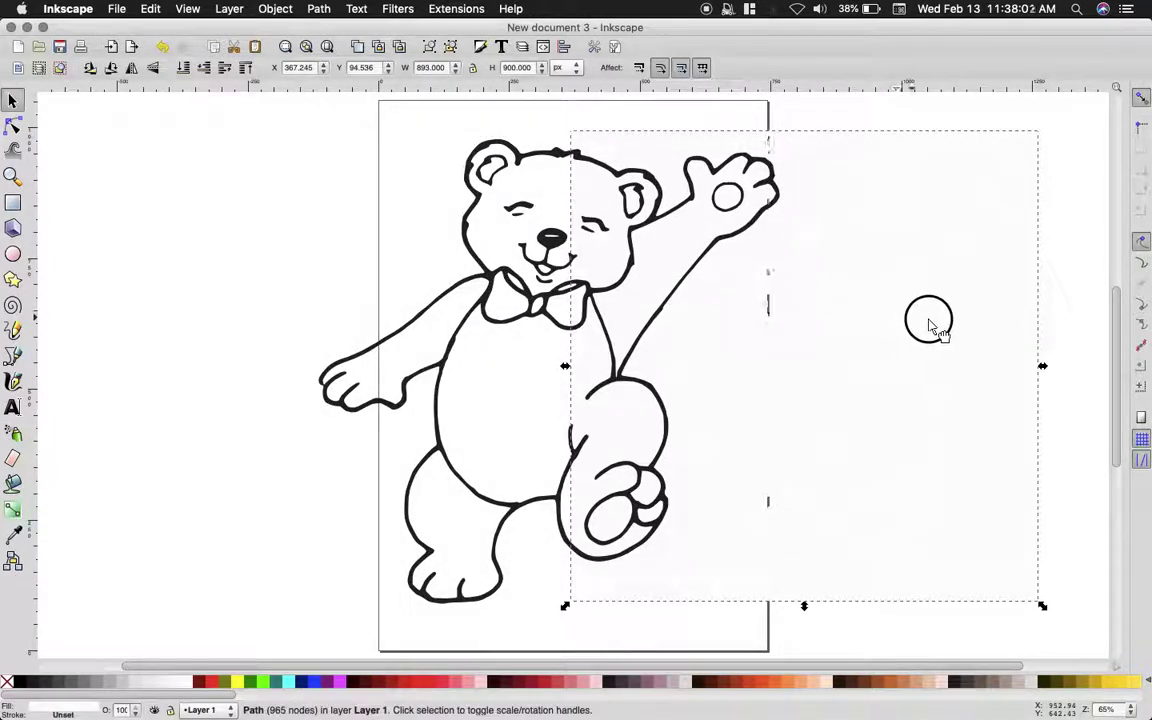
left_click_drag(964, 321, 1050, 327)
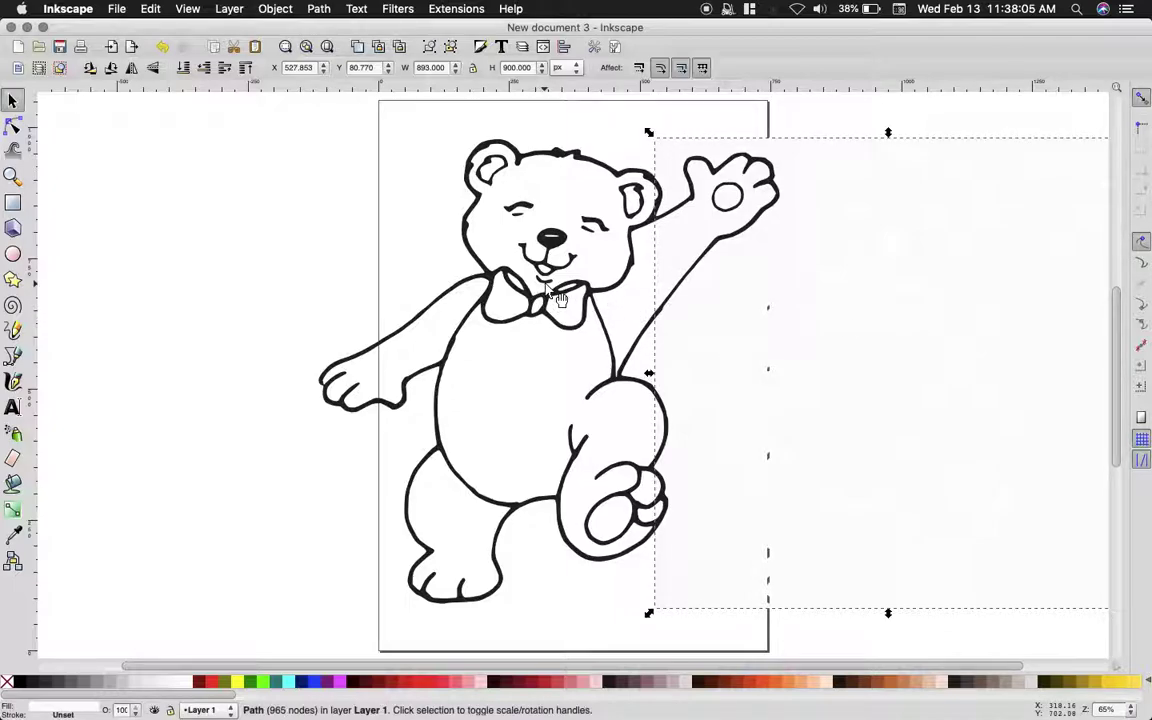
left_click_drag(560, 296, 338, 279)
mouse_move(800, 315)
left_mouse_down()
mouse_move(795, 306)
mouse_move(807, 306)
mouse_move(795, 303)
left_mouse_up()
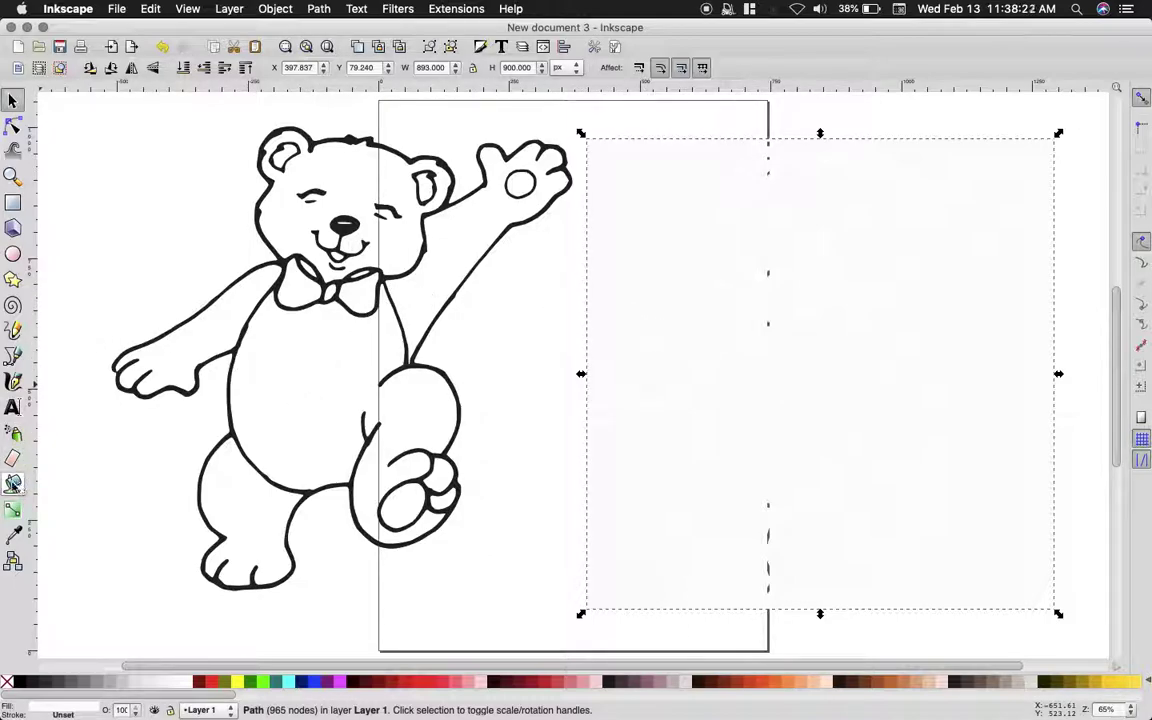
- Recolor the selected background path peach and Paint Bucket fill the outlined bear's torso, legs, arms, head and raised foot's toes with it
left_click(13, 484)
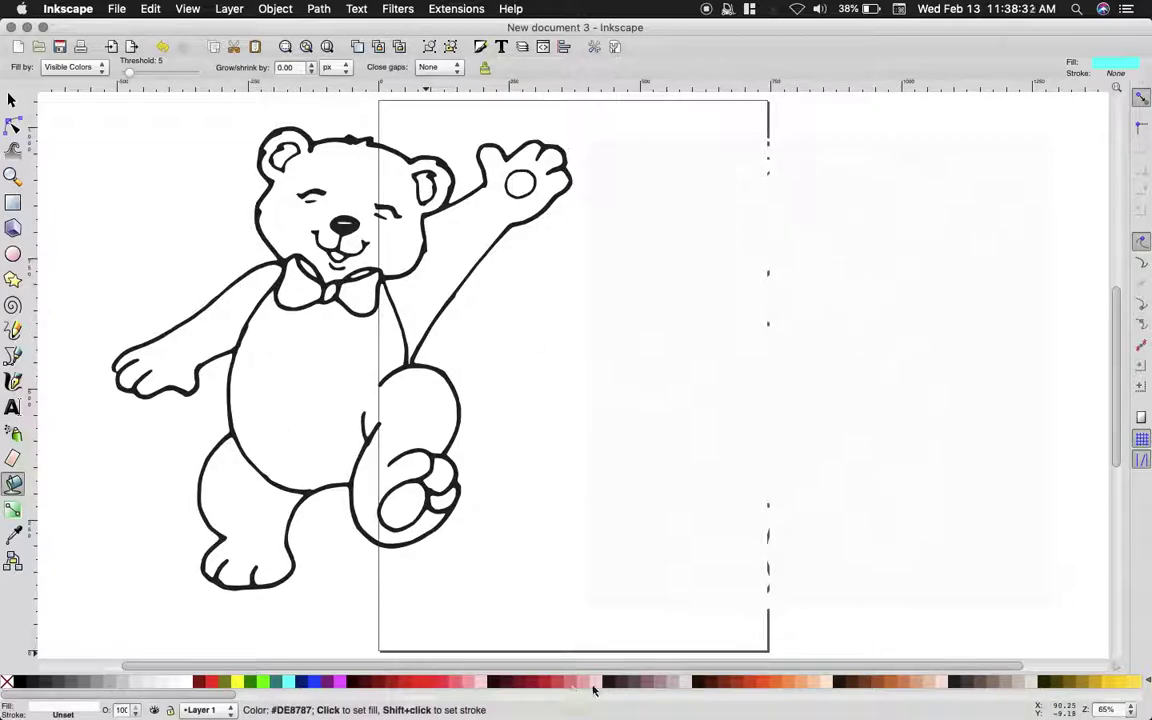
left_click(814, 685)
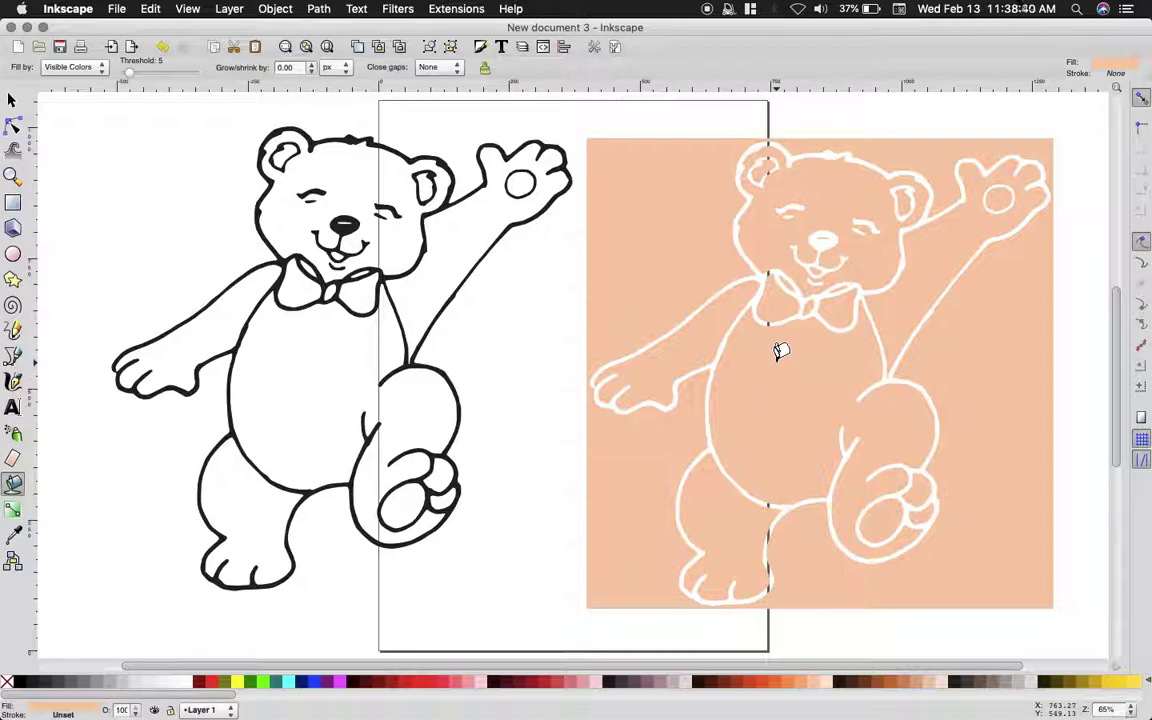
left_click(278, 339)
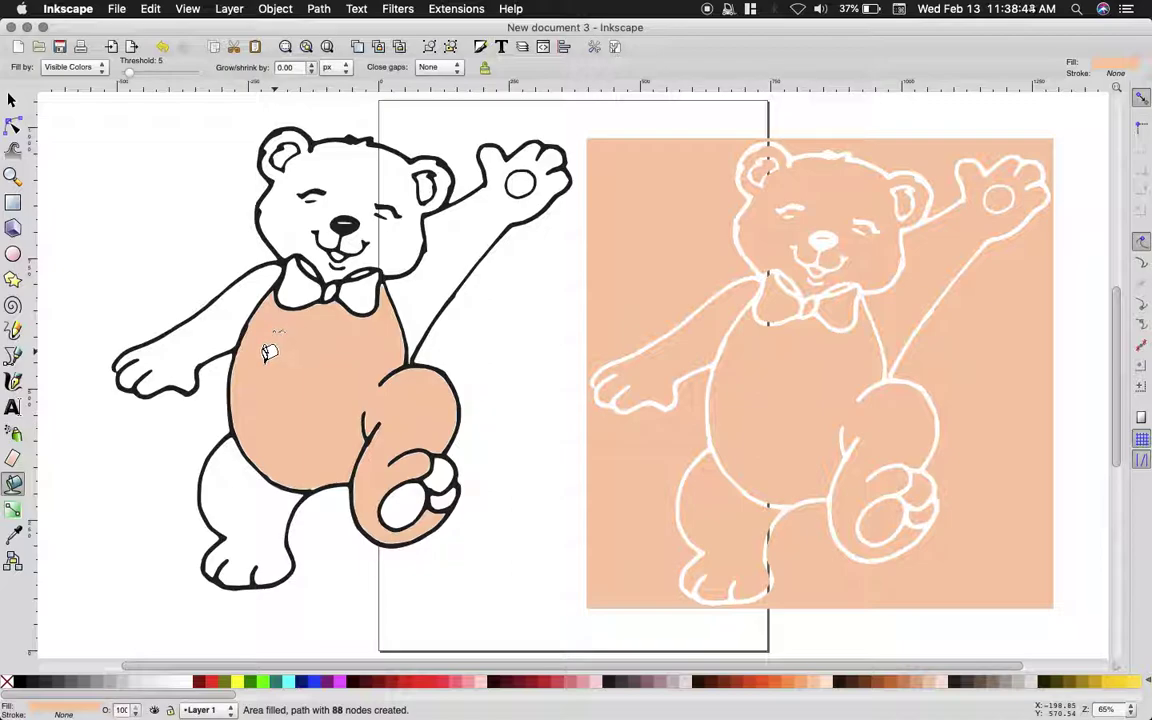
left_click(232, 504)
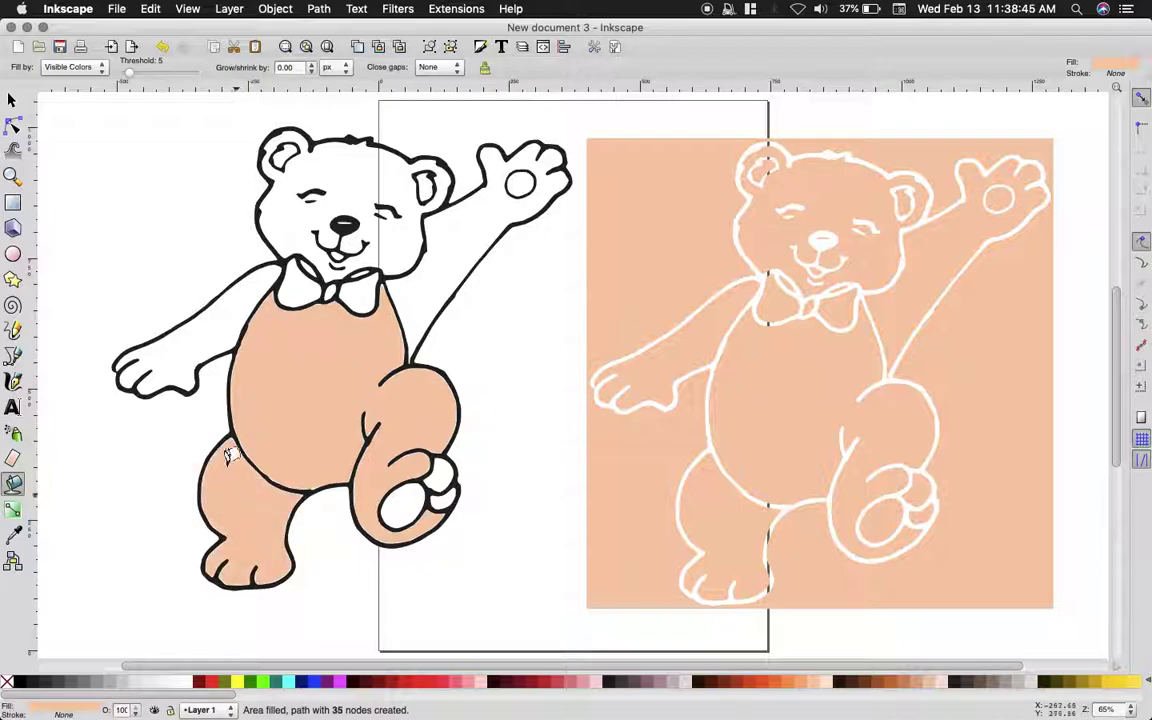
left_click(228, 320)
left_click(290, 199)
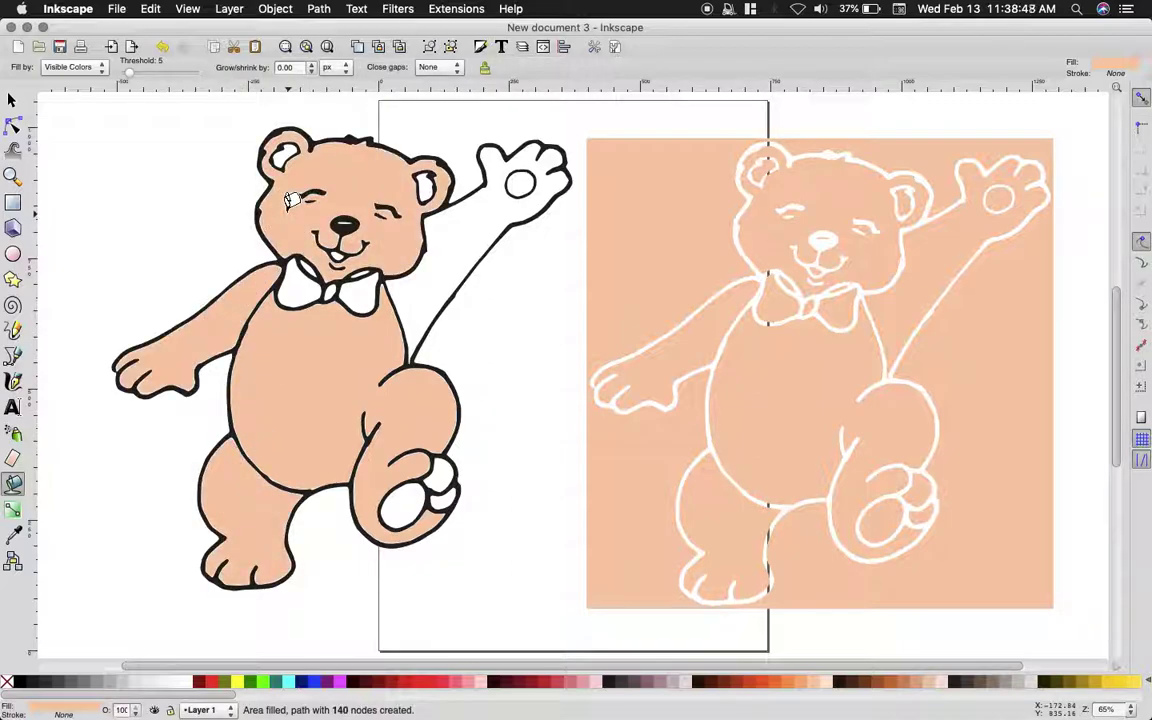
left_click(466, 229)
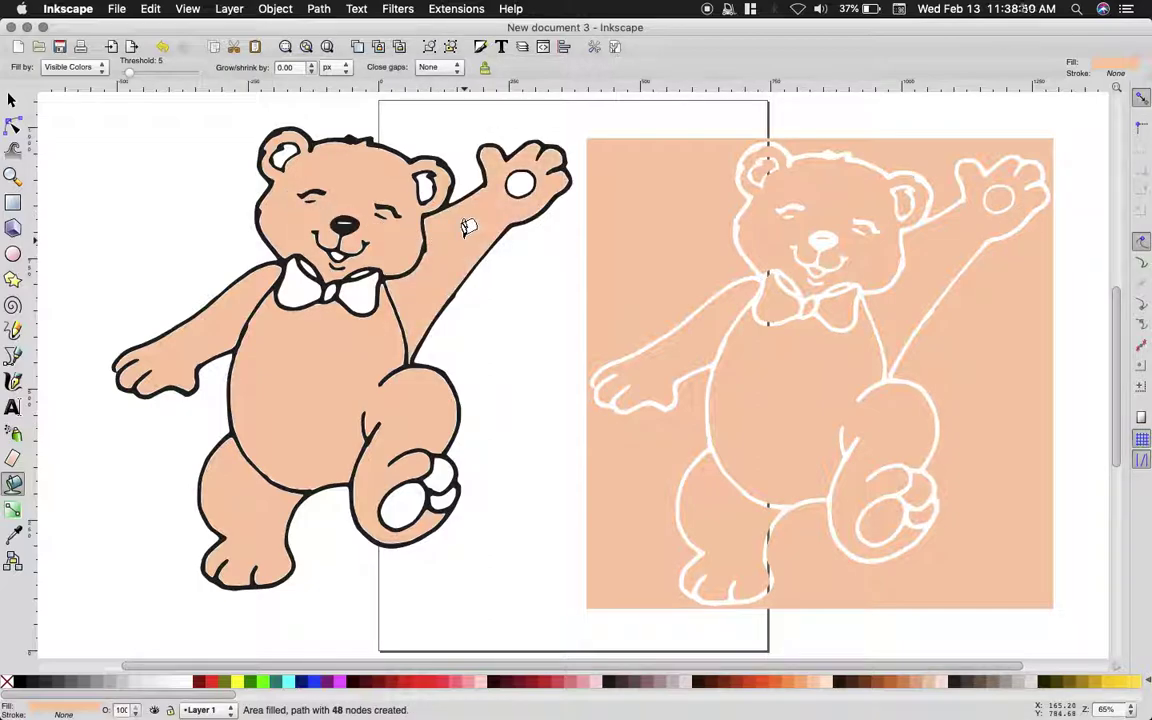
left_click(448, 480)
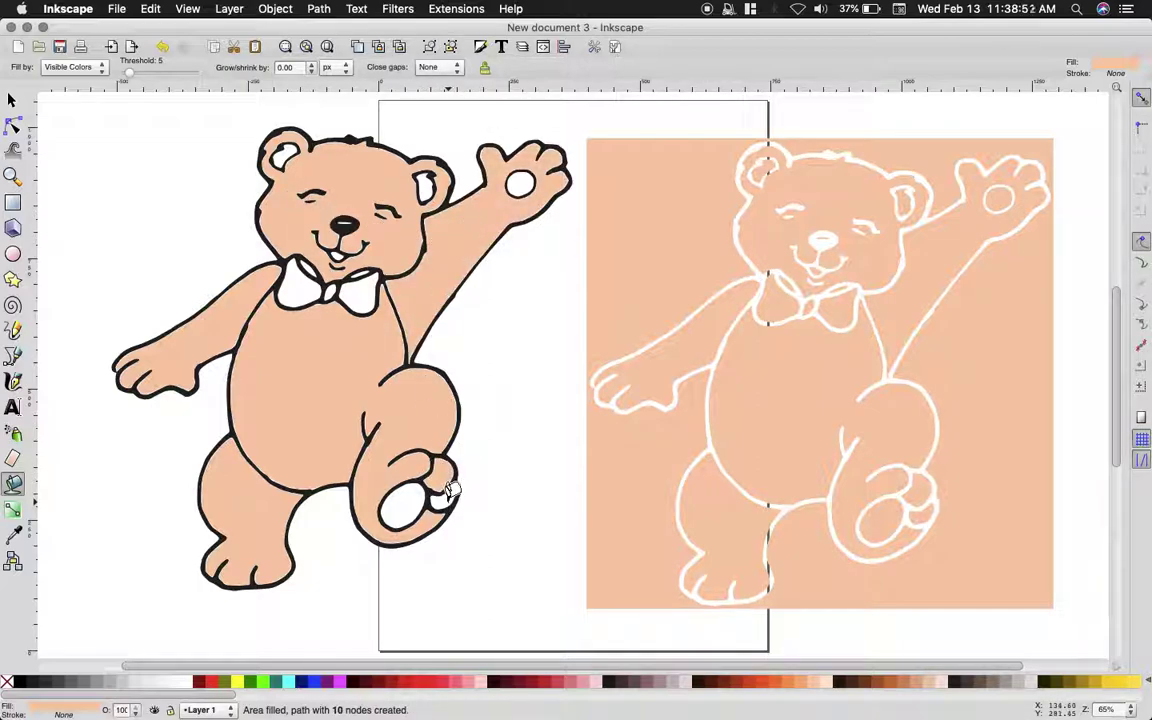
- Choose pink as the fill color, undo the recoloring of the last filled toe and deselect everything
left_click(575, 679)
key("ctrl+z")
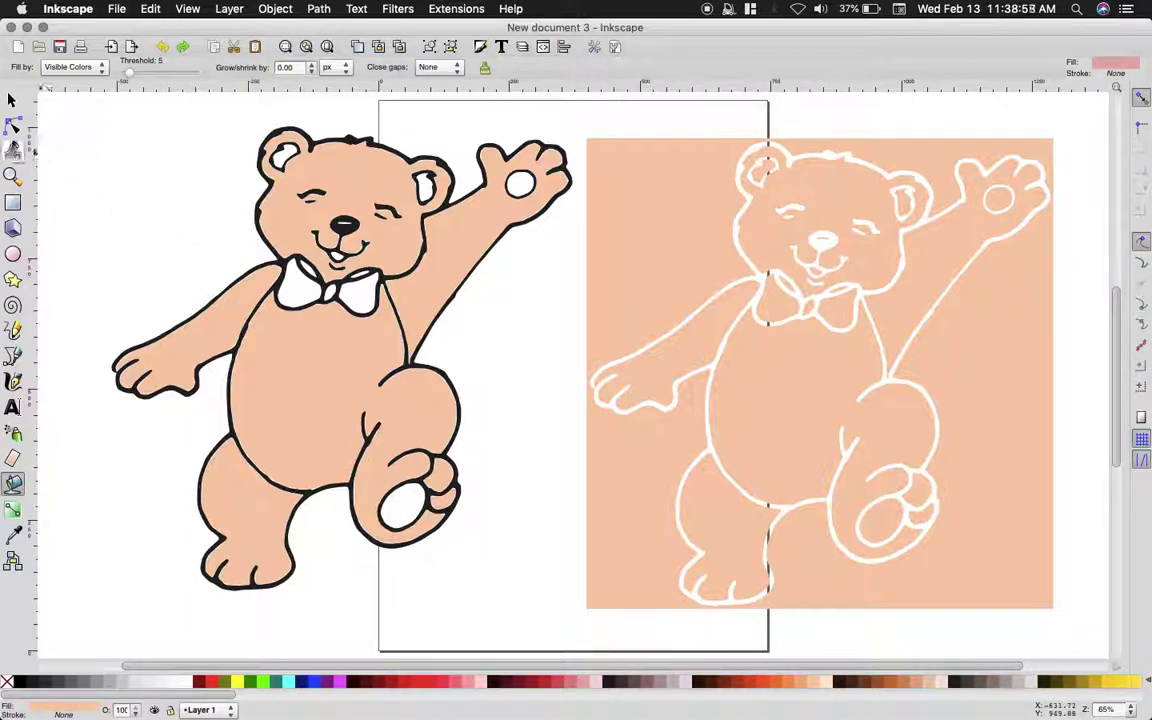
left_click(12, 100)
left_click(158, 252)
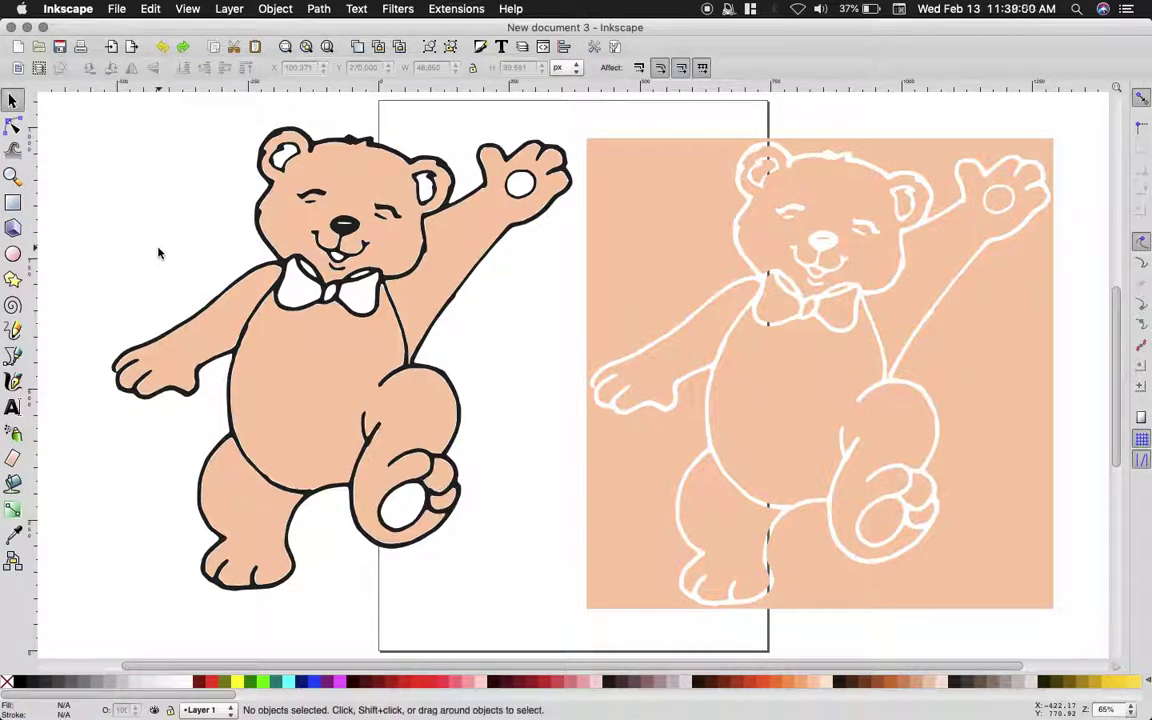
- Paint Bucket fill the raised foot's pad, the waving paw's pad and both inner ears with pink
left_click(14, 487)
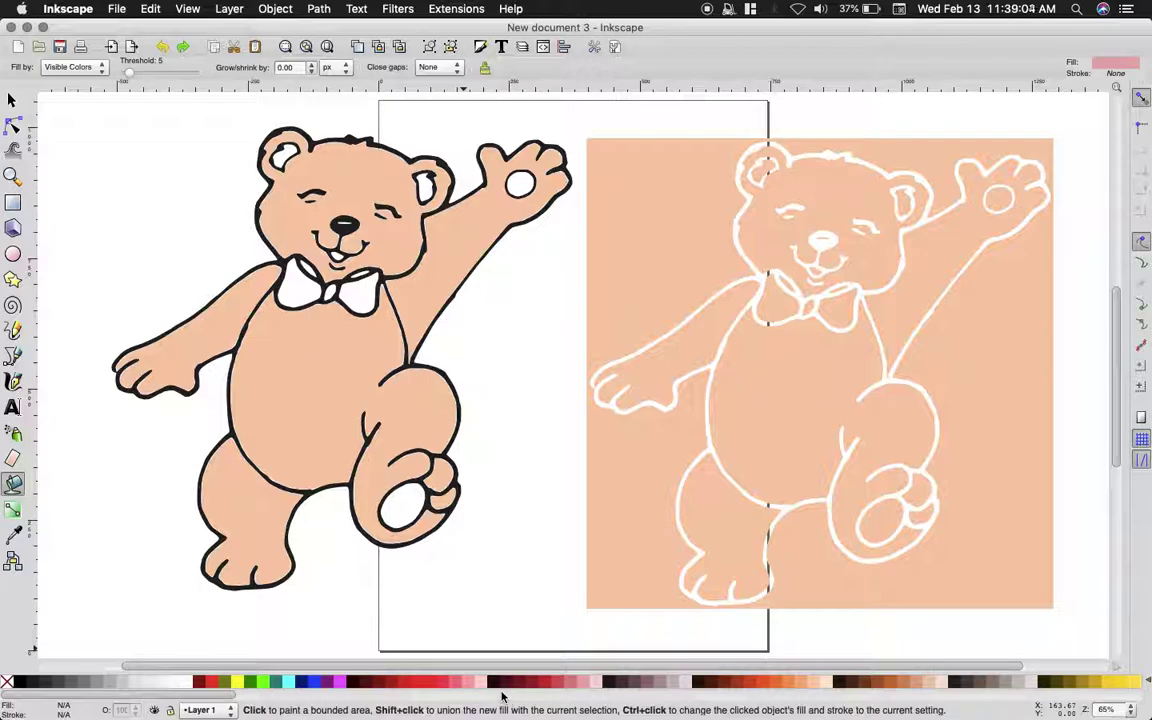
left_click(390, 503)
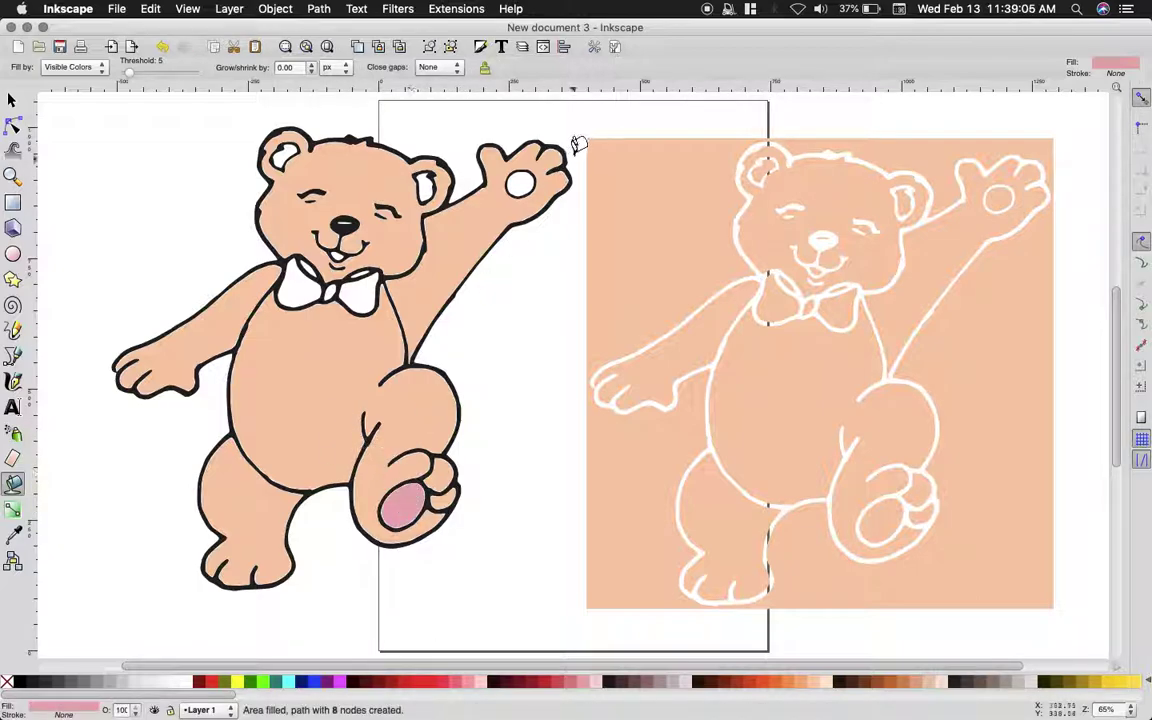
left_click(522, 183)
left_click(427, 180)
left_click(284, 155)
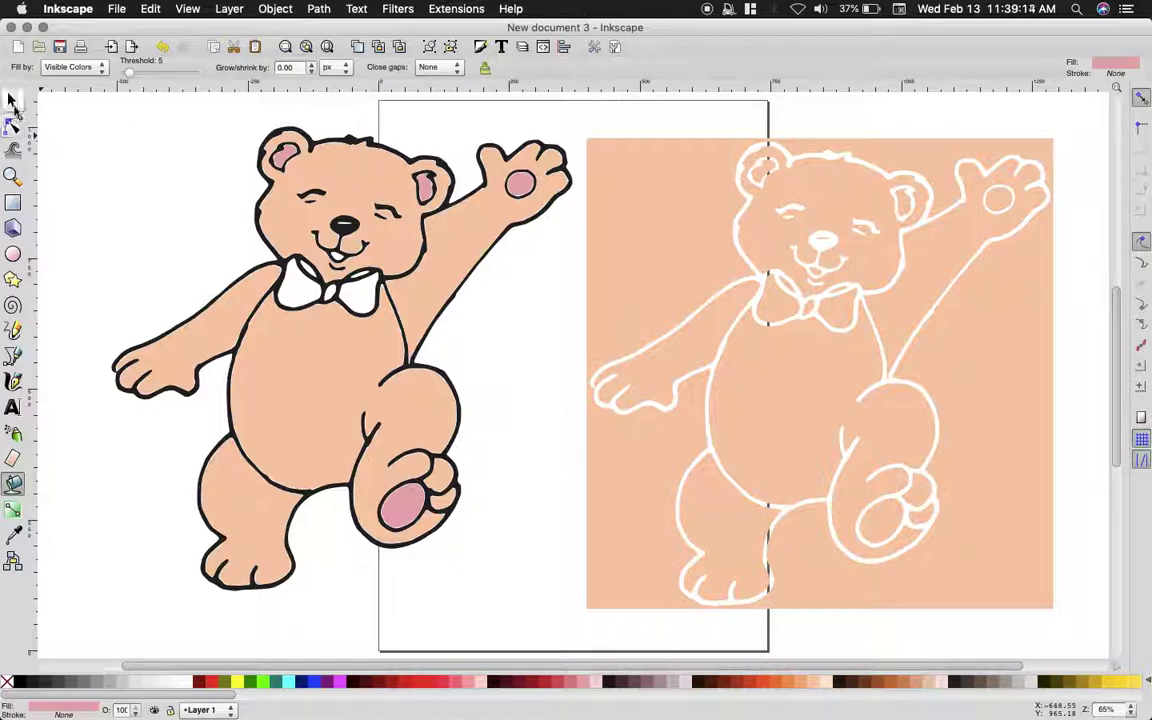
- Clear the selection, choose teal and Paint Bucket fill both loops and the knot of the bow tie
left_click(12, 100)
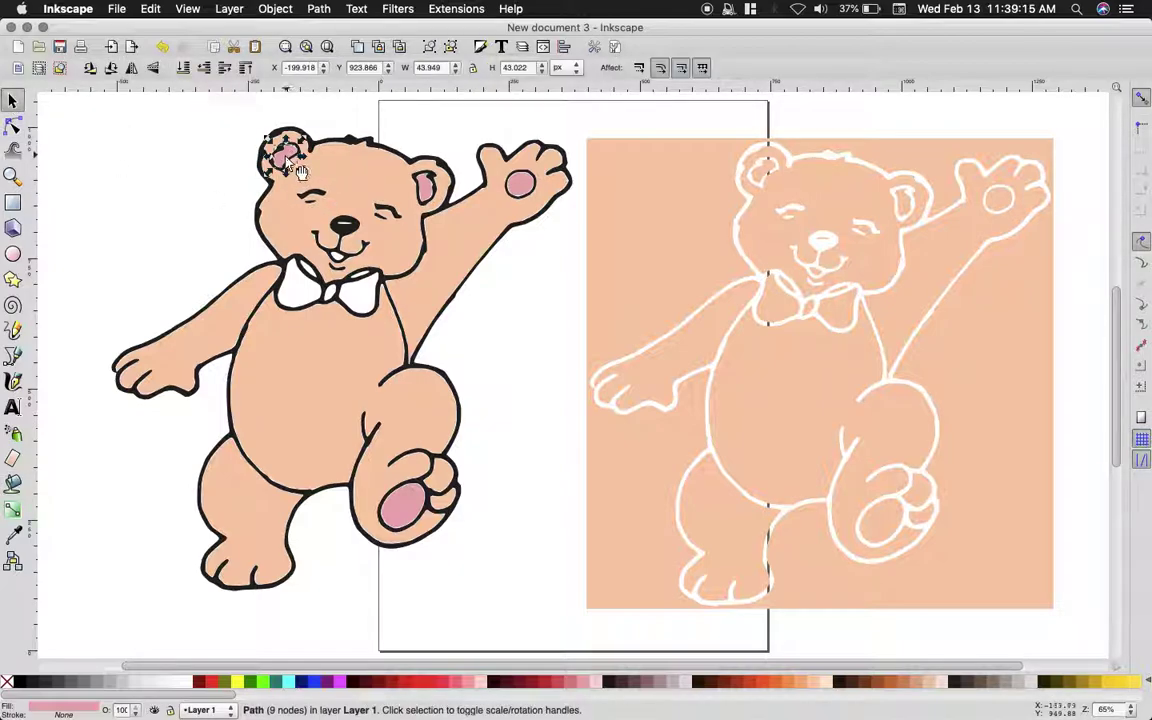
left_click(211, 201)
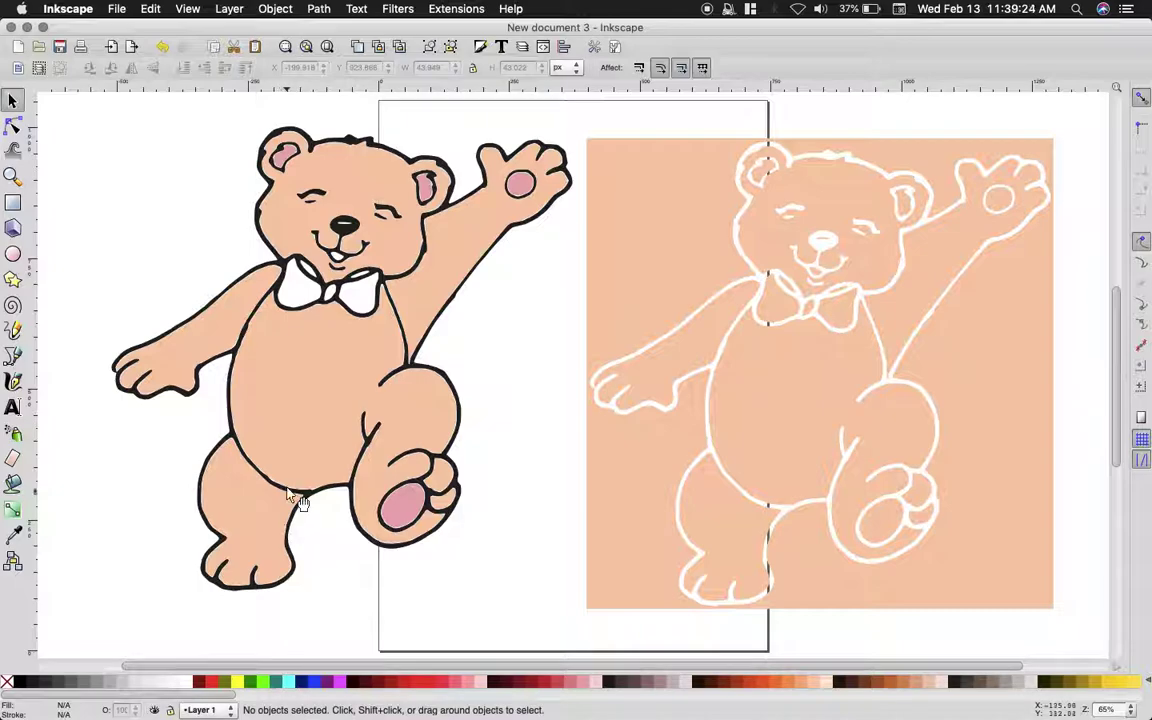
left_click(13, 483)
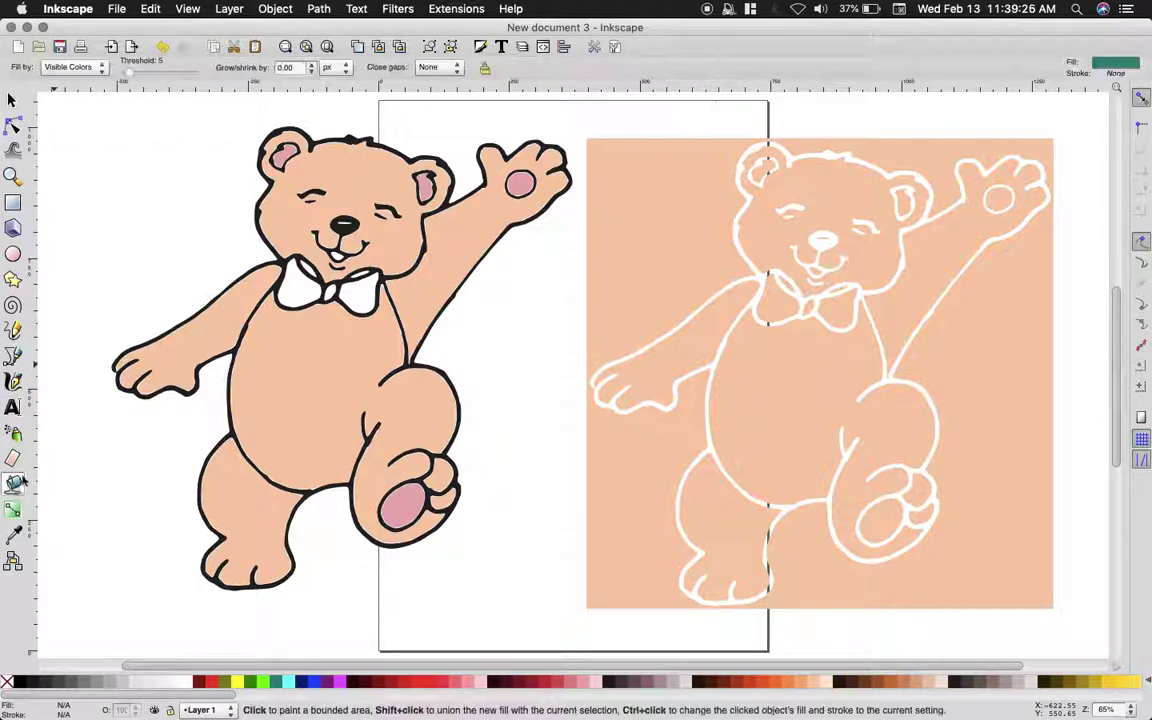
left_click(288, 272)
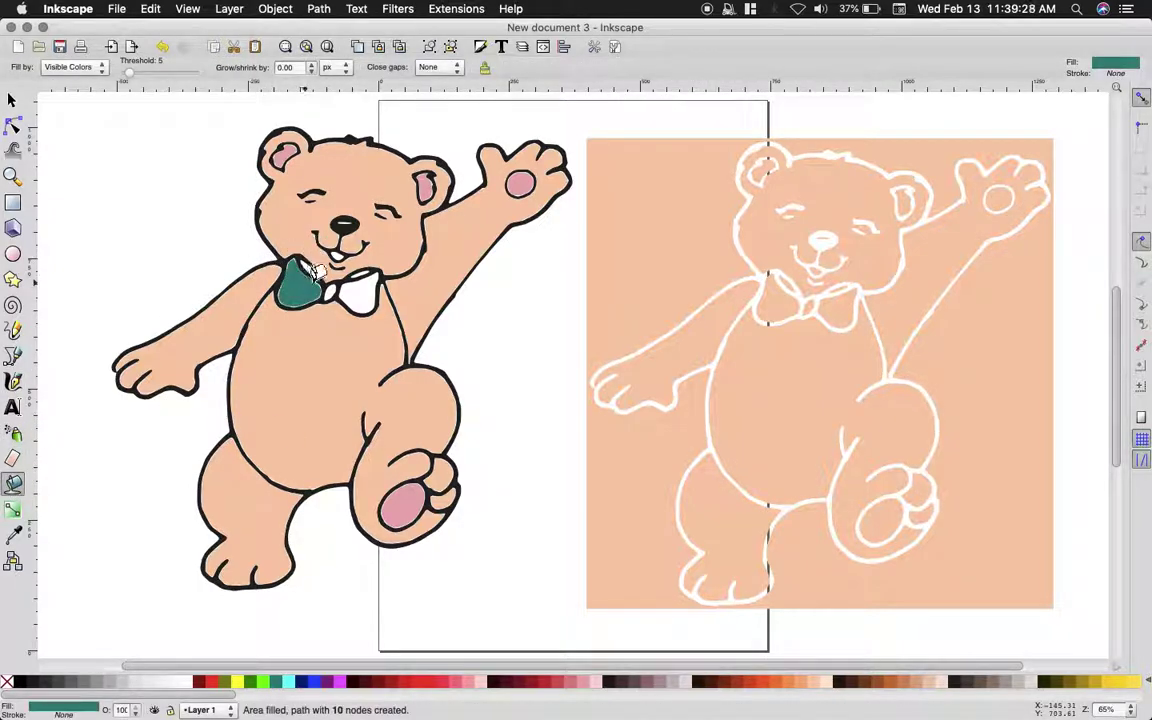
left_click(357, 285)
left_click(333, 283)
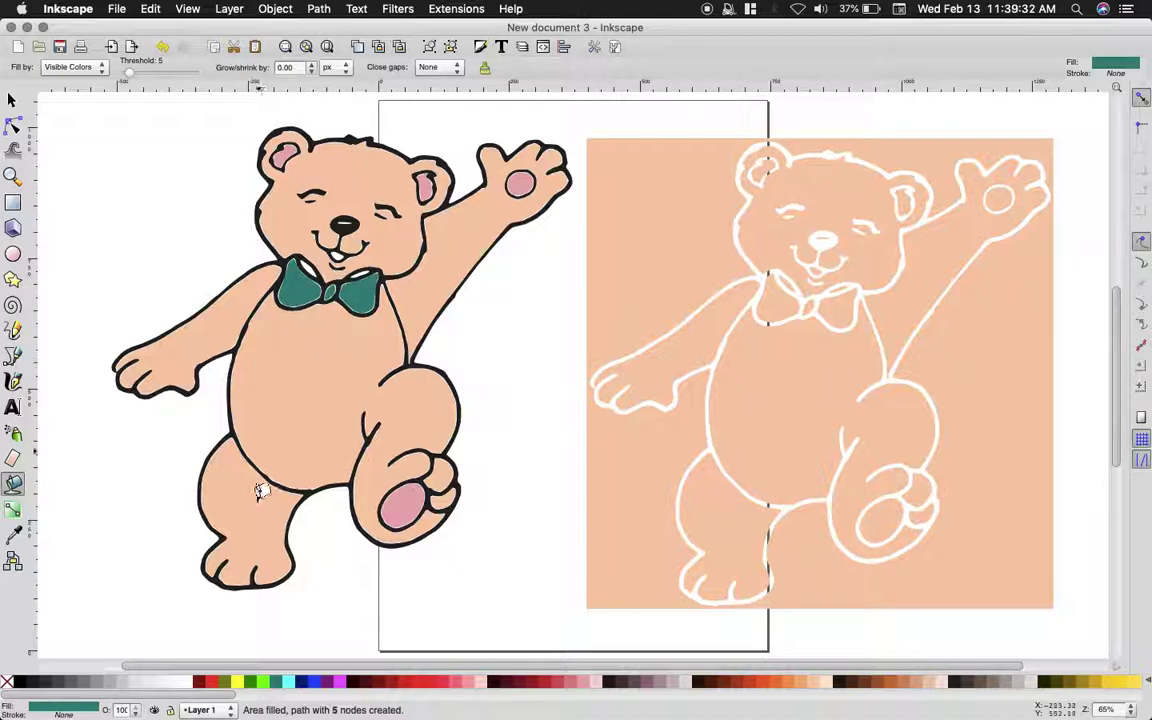
- Choose Navy (#000080) as the fill color, undo the recoloring of the bow tie's knot and deselect everything
left_click(306, 684)
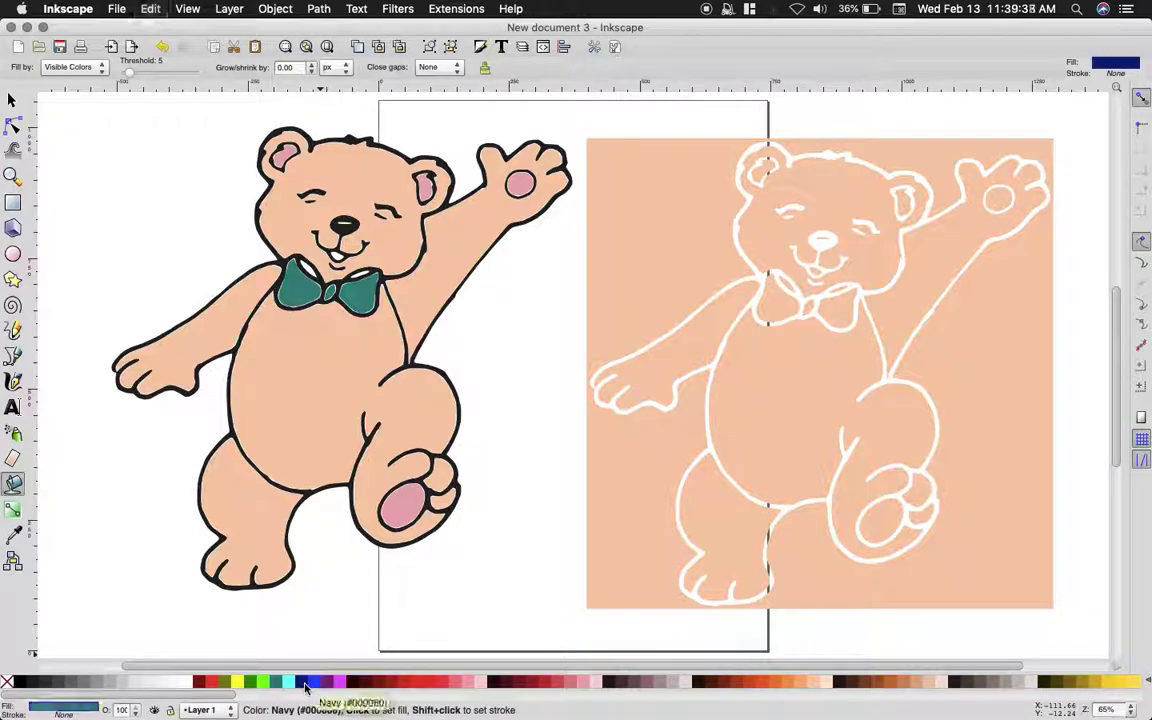
key("super+z")
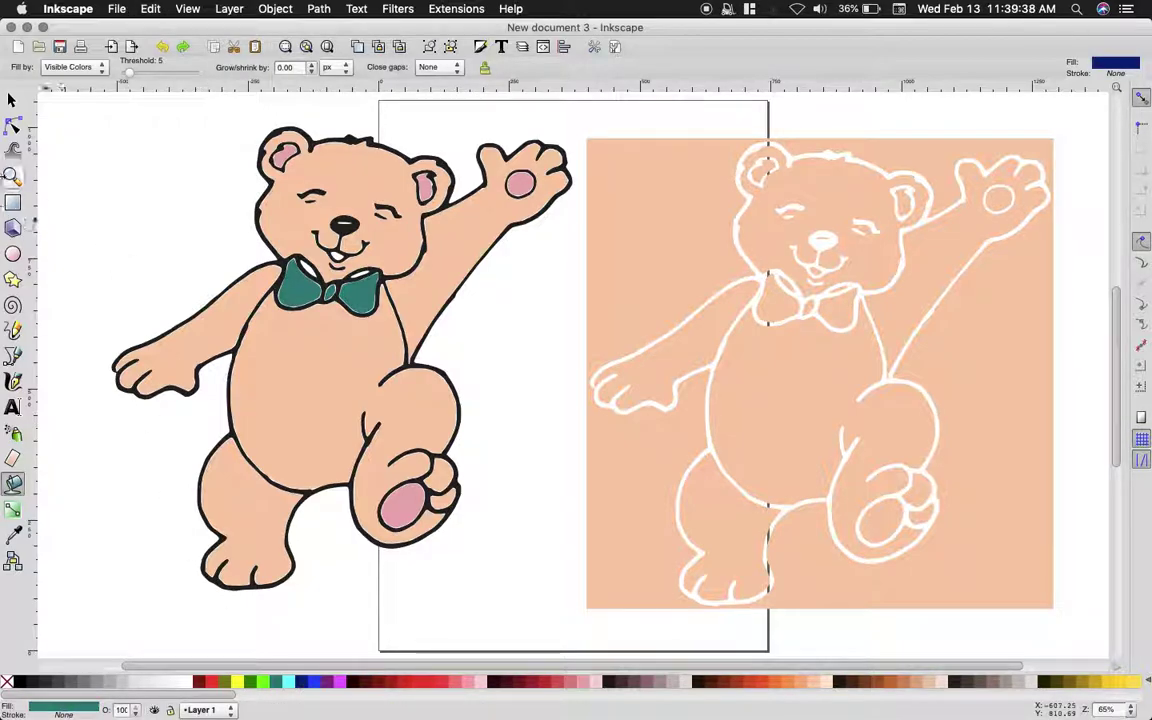
left_click(14, 101)
left_click(156, 253)
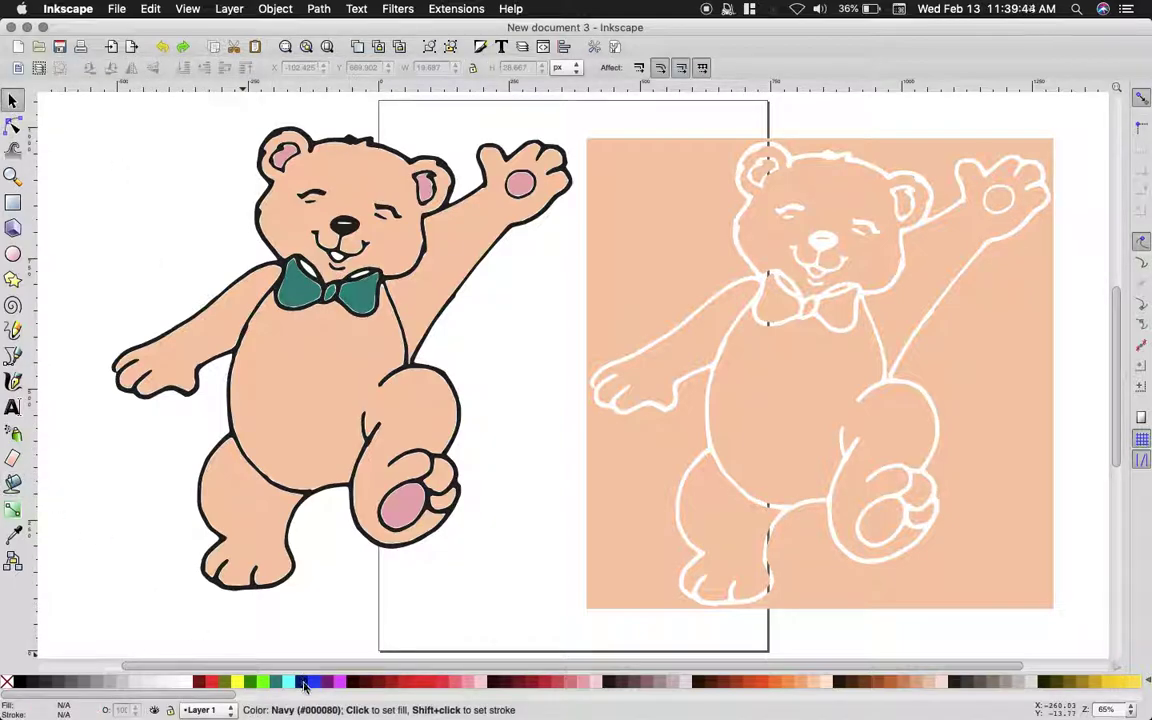
- Paint Bucket fill the inner opening of the bow tie's left loop with navy
left_click(13, 484)
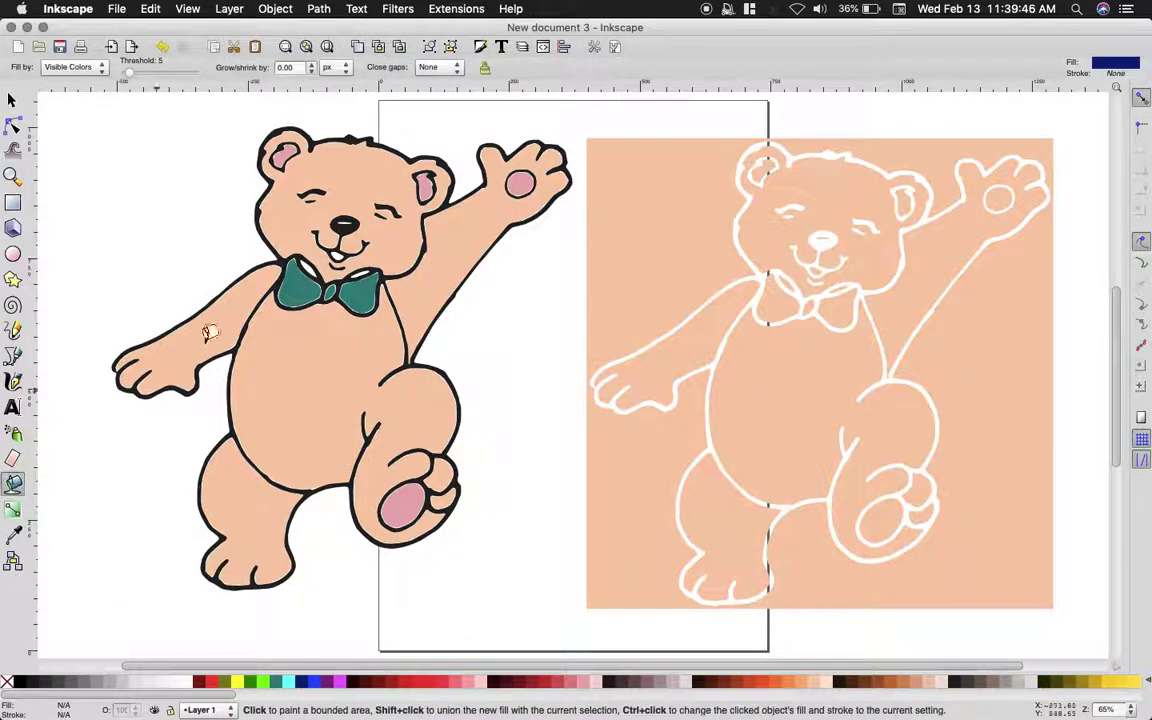
left_click(306, 264)
left_click(302, 268)
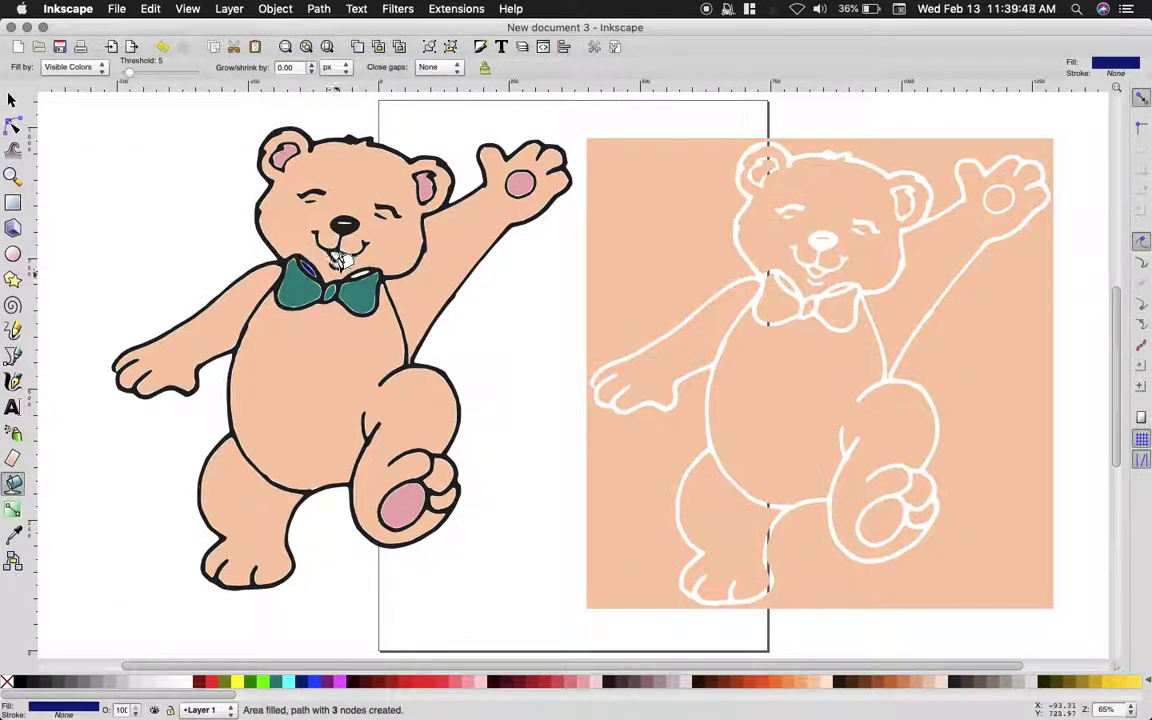
left_click(363, 264)
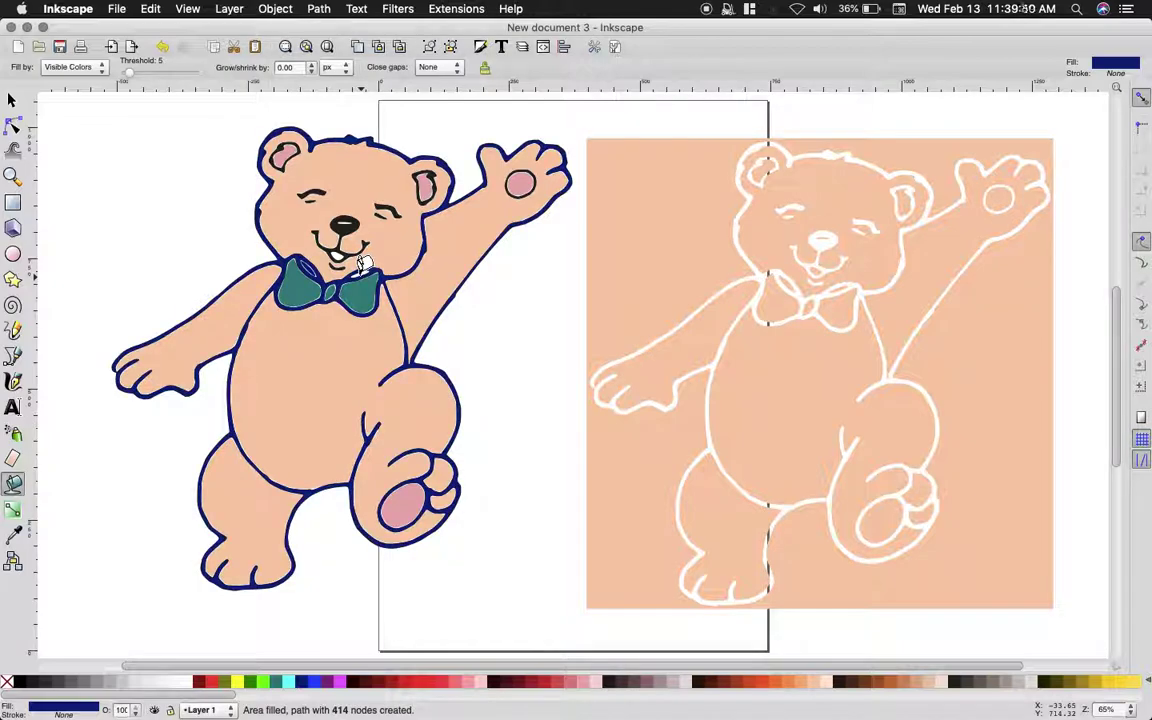
key("ctrl+z")
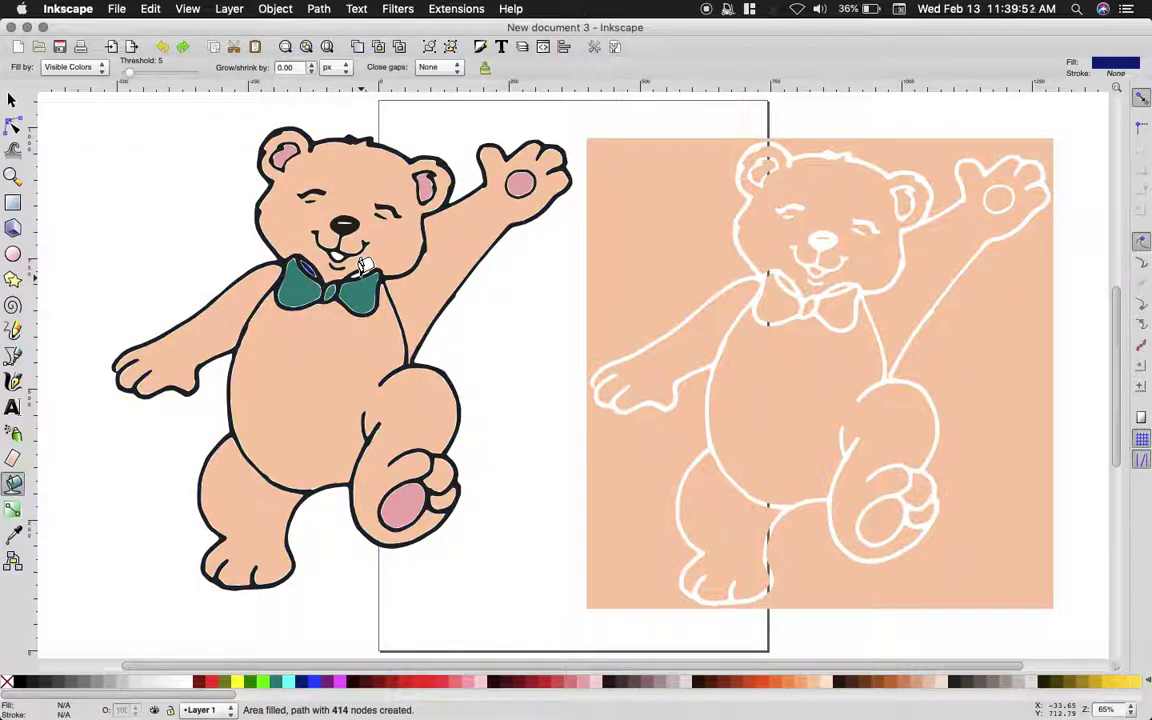
left_click(365, 263)
key("ctrl+z")
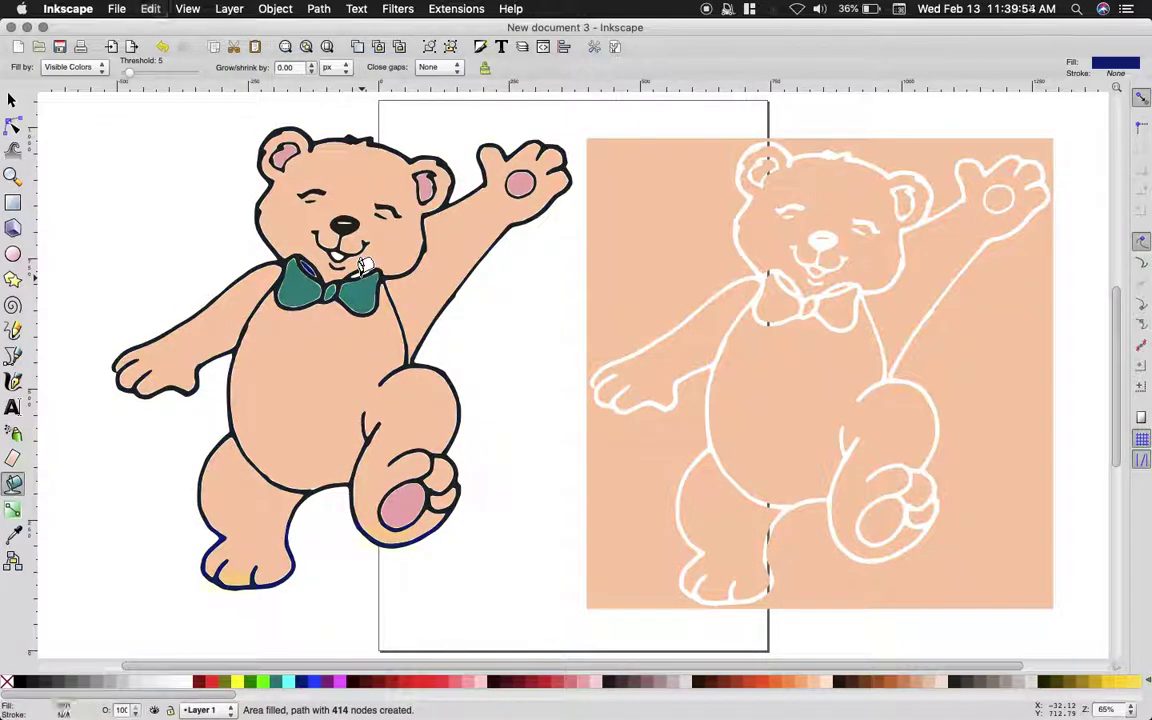
left_click(365, 263)
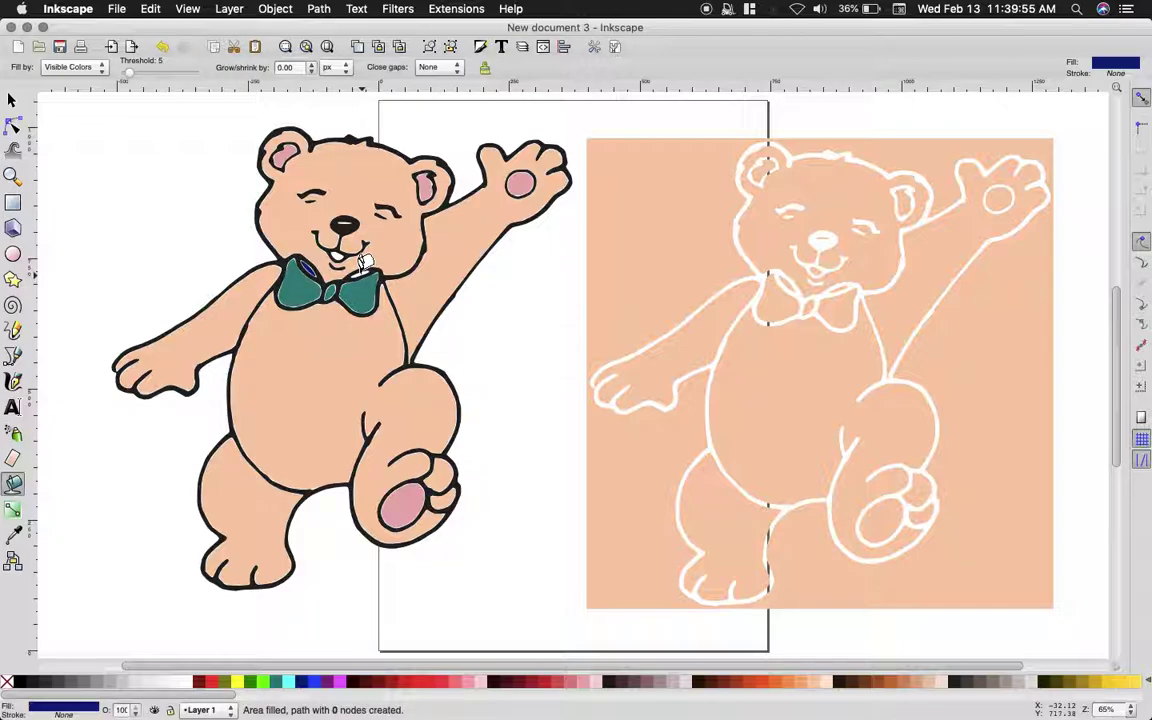
- Paint Bucket fill the thin inner opening of the bow tie's right loop with navy at a closer zoom
left_click(12, 176)
left_click_drag(256, 243, 401, 320)
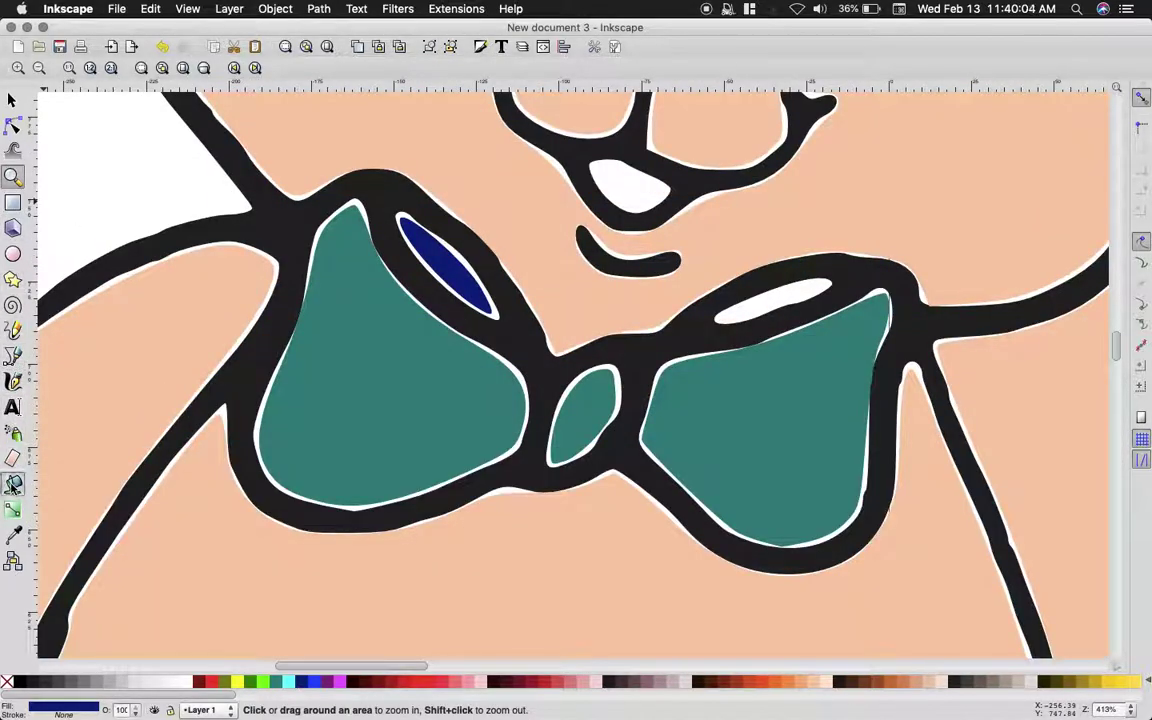
left_click(12, 483)
left_click(785, 297)
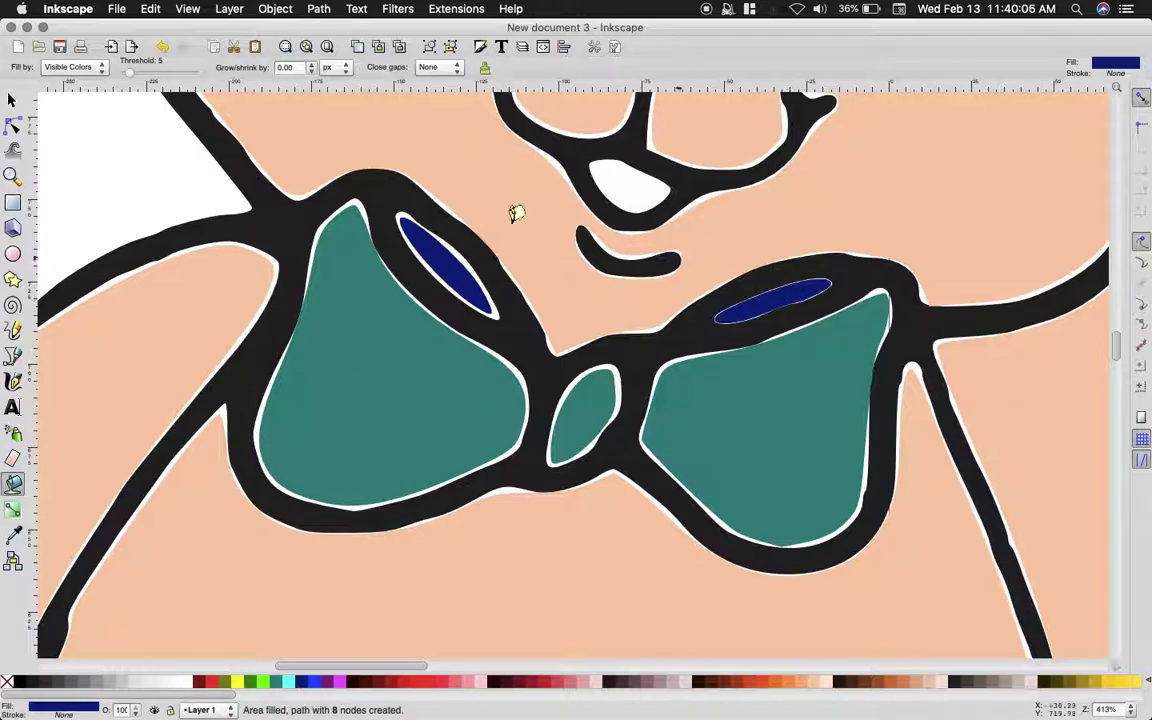
left_click(325, 46)
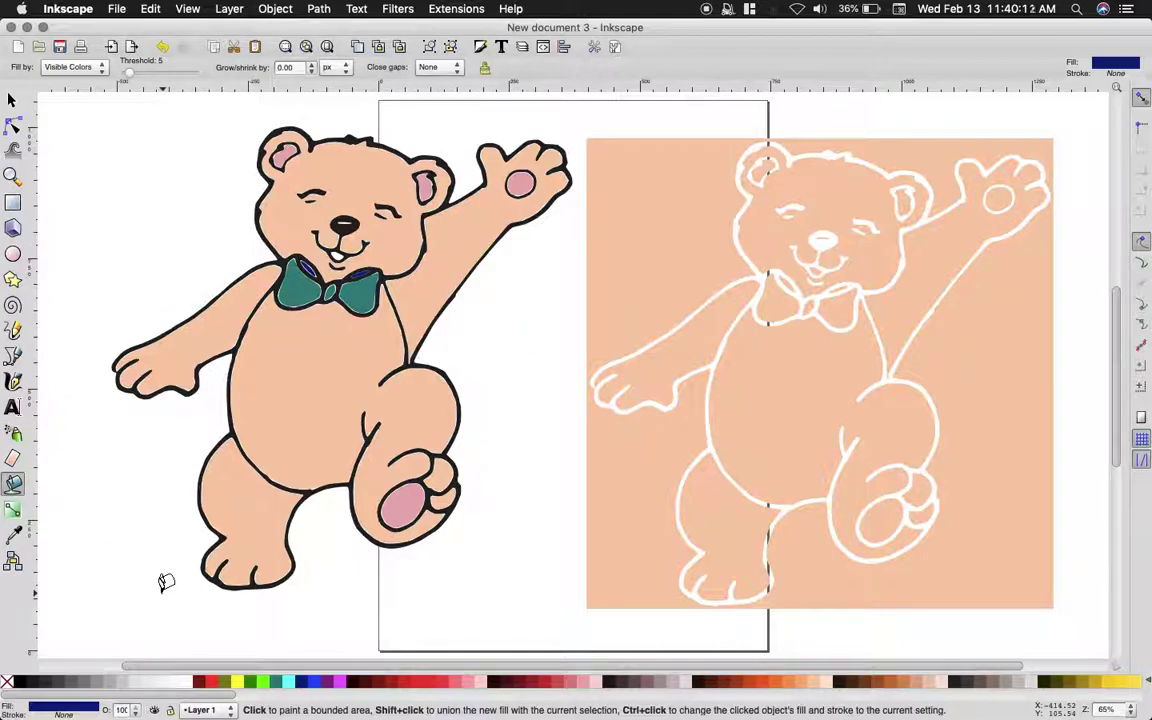
- Clear the selection, choose dark red and Paint Bucket fill the mouth of the colored bear
left_click(12, 100)
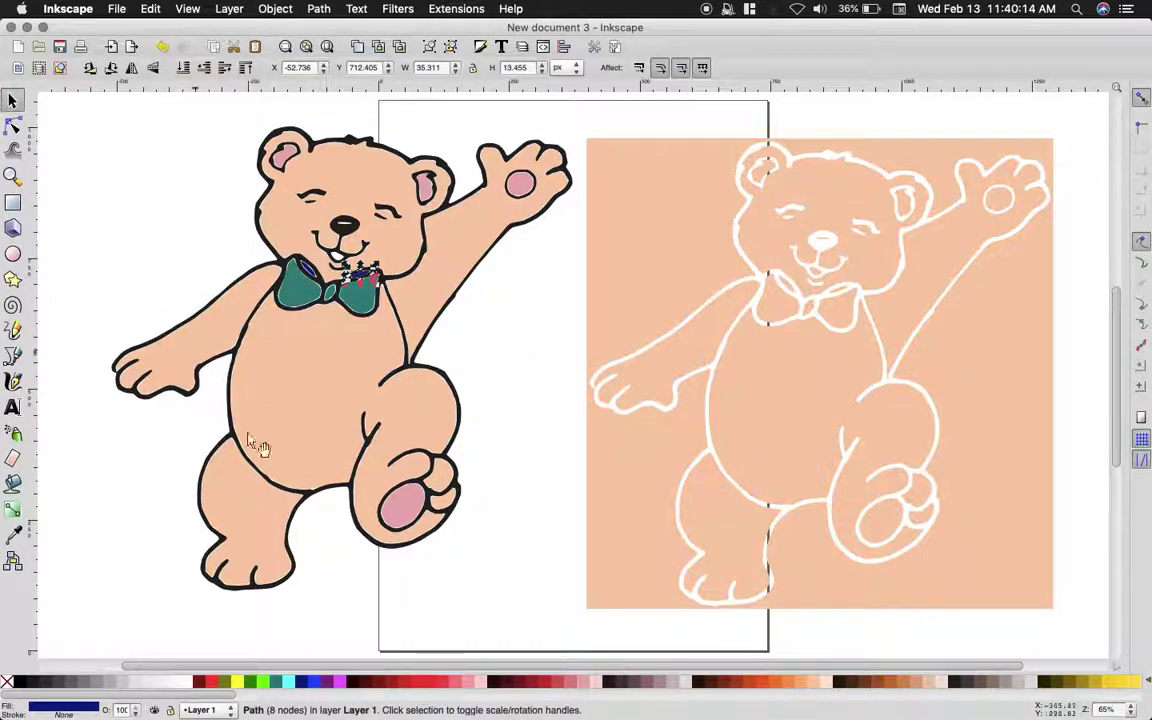
left_click(352, 627)
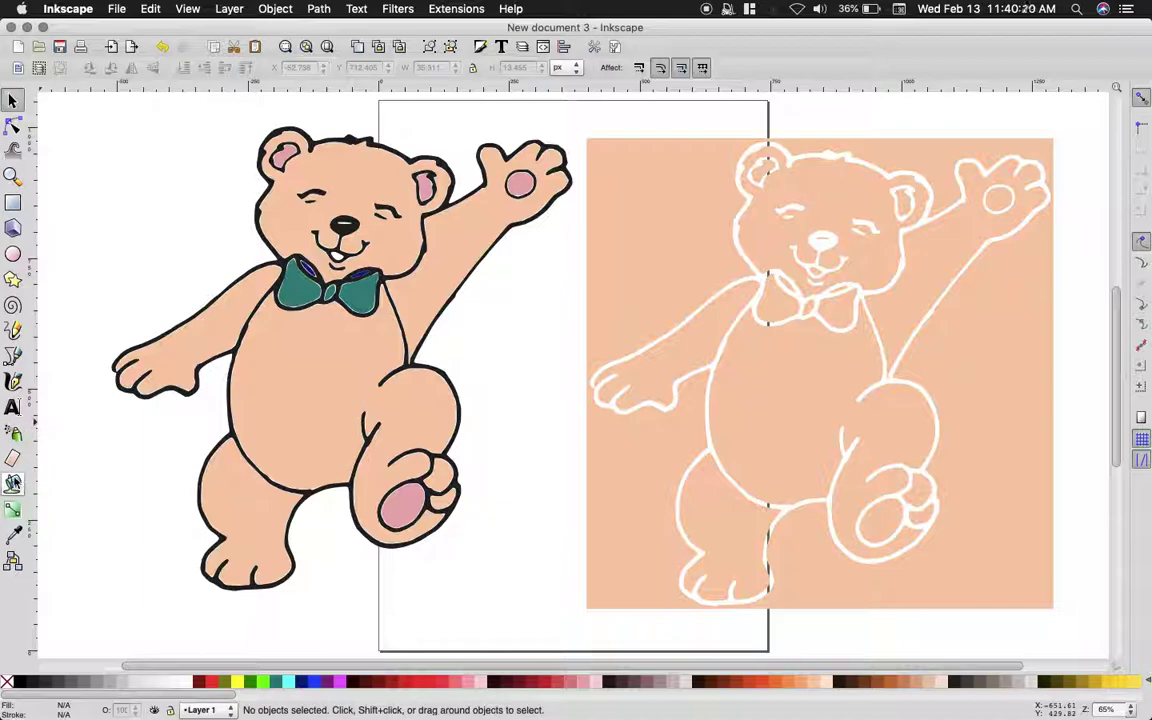
left_click(13, 483)
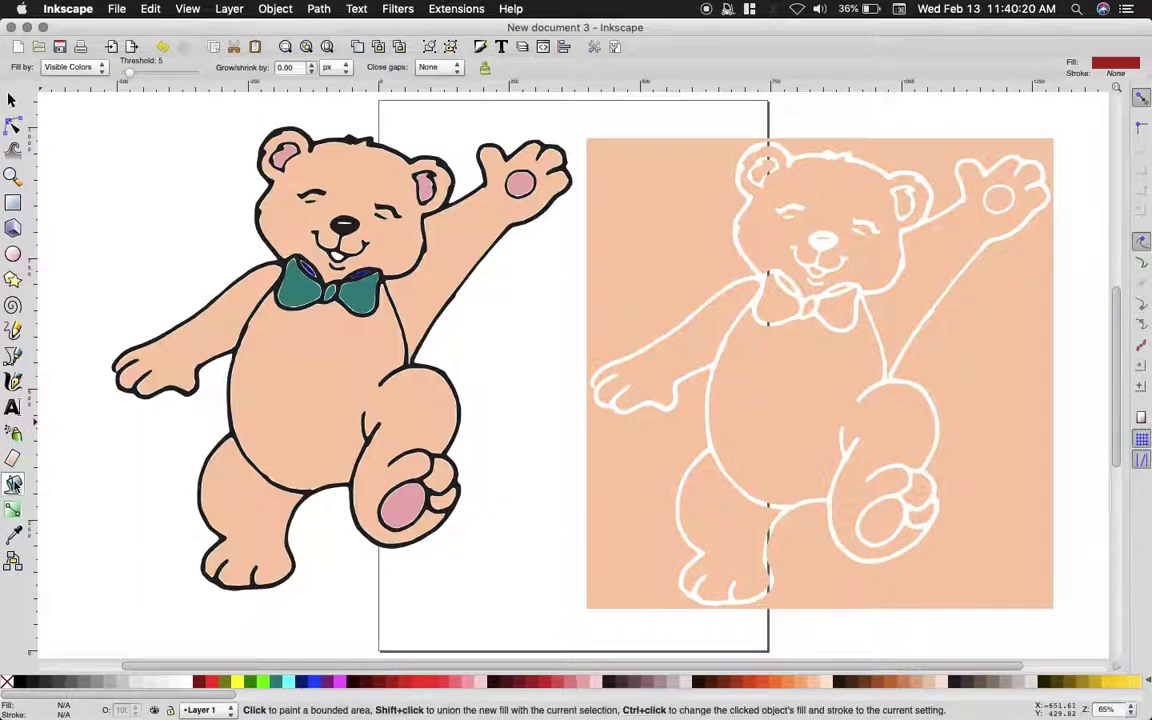
left_click(341, 246)
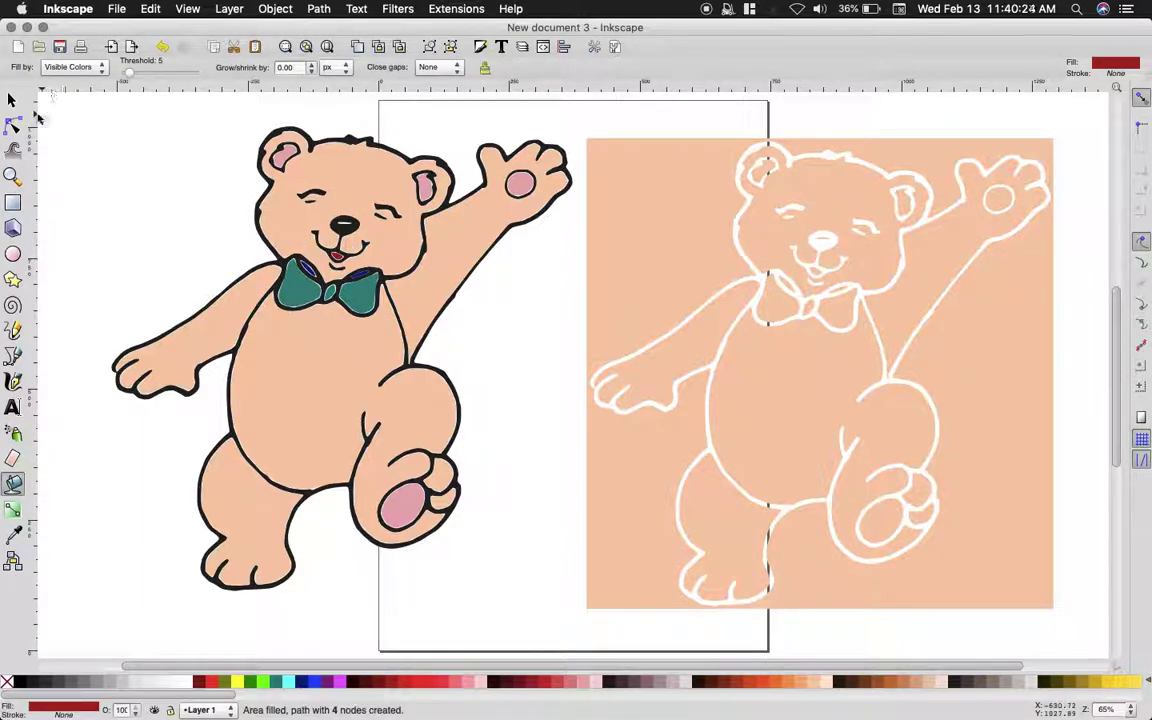
left_click(12, 177)
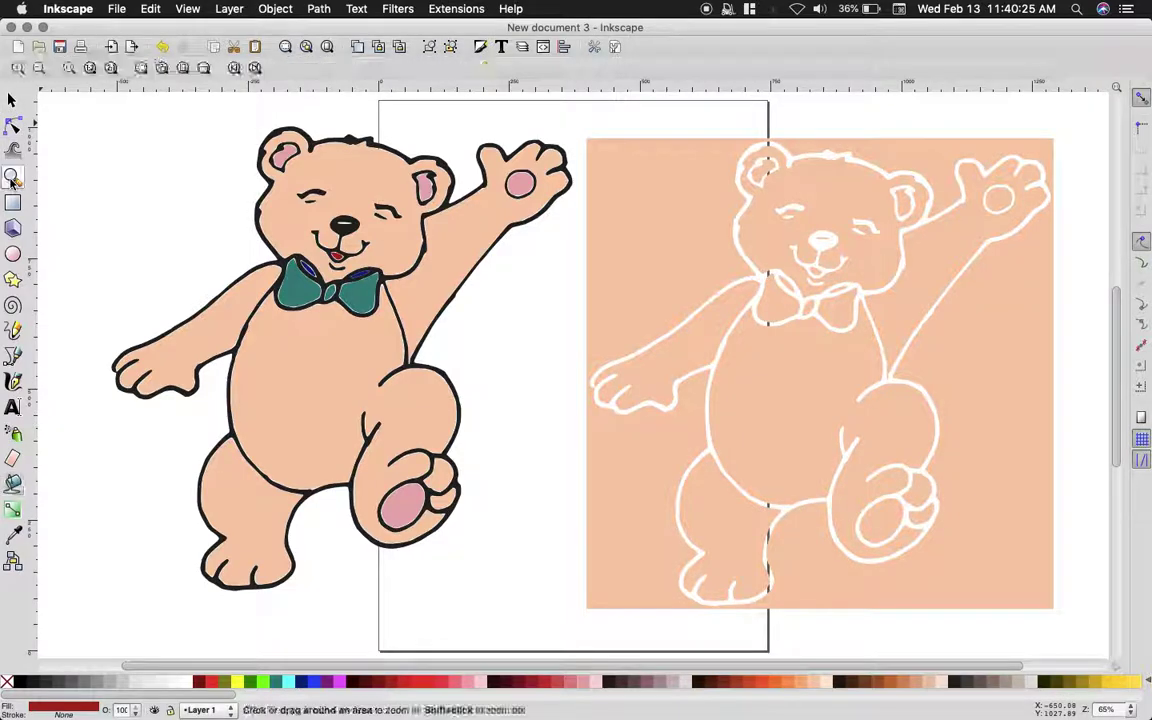
left_click_drag(248, 125, 417, 326)
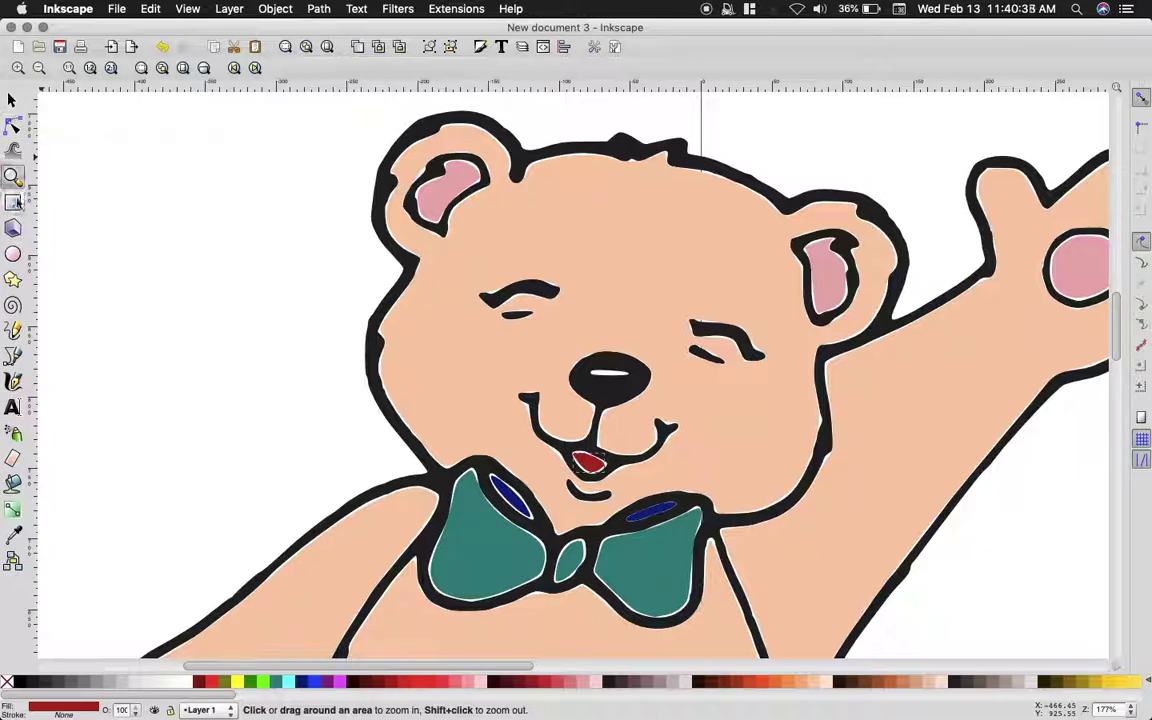
left_click(306, 46)
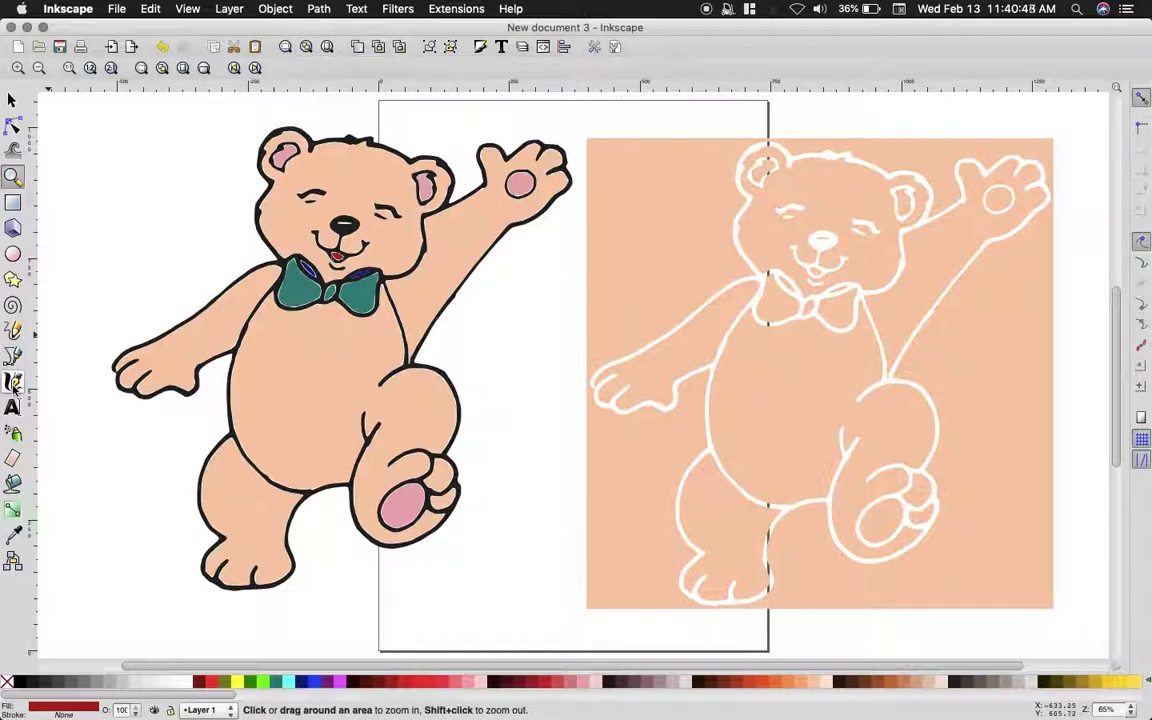
- Paint Bucket fill the mouth of the peach-background bear with dark red, undo the brown recoloring of it and deselect everything
left_click(14, 484)
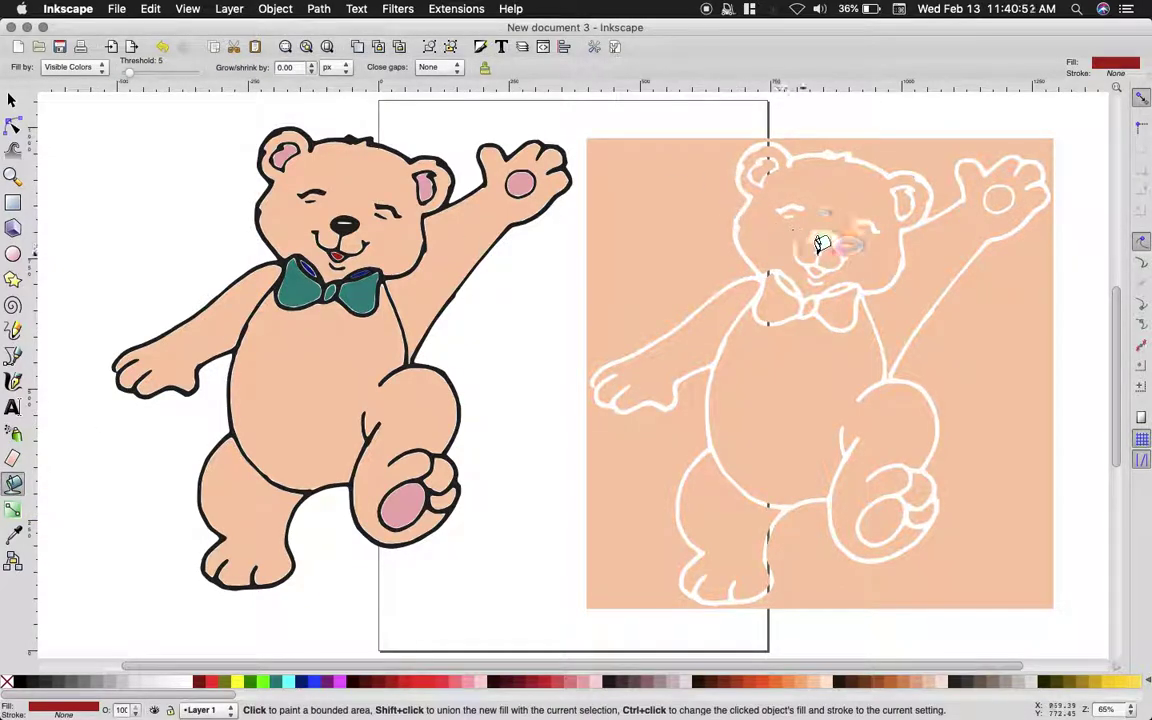
left_click(815, 268)
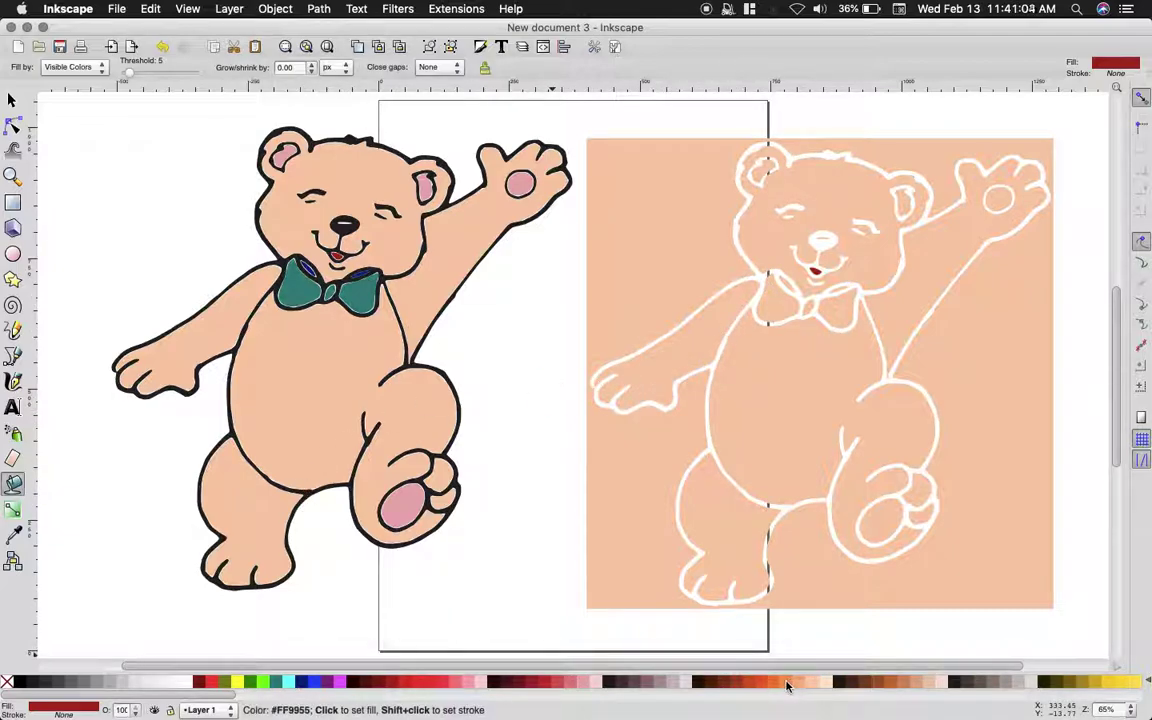
left_click(893, 683)
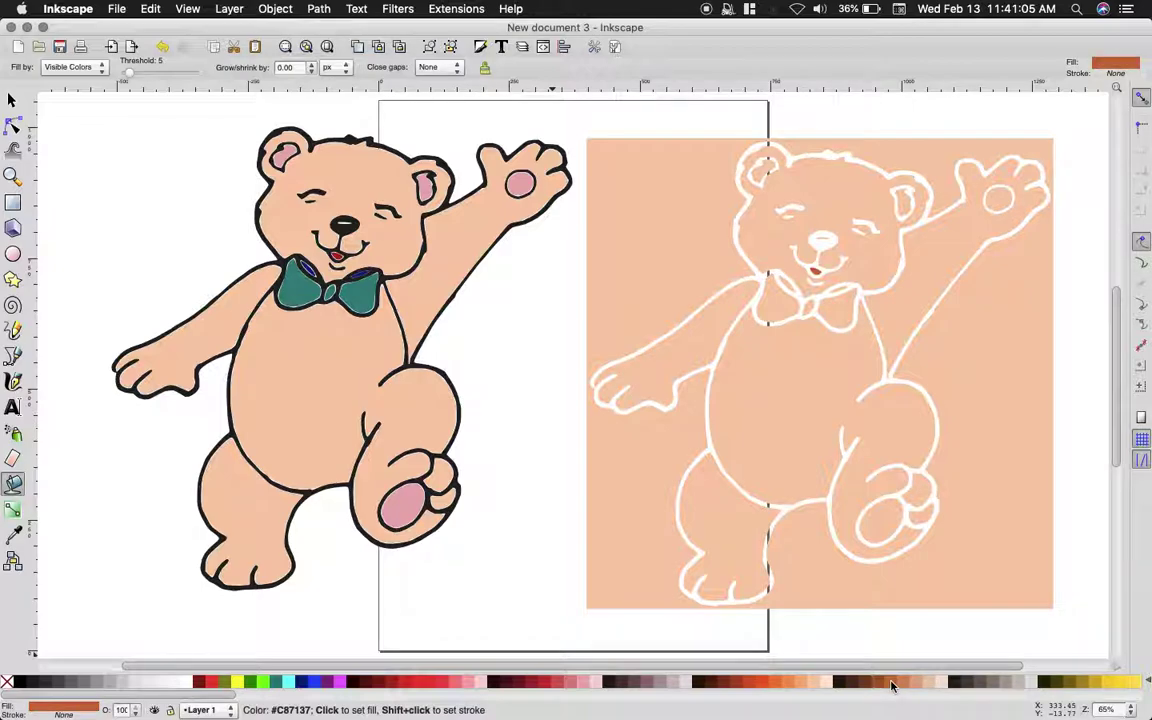
key("ctrl+z")
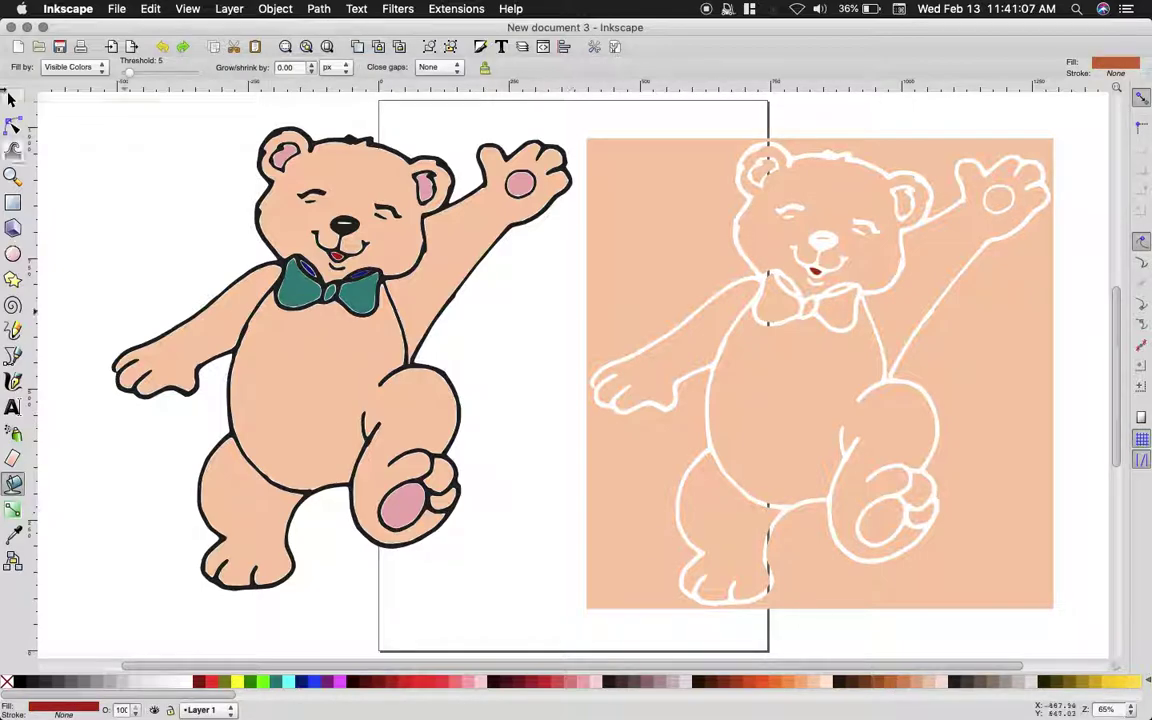
left_click(13, 100)
left_click(558, 298)
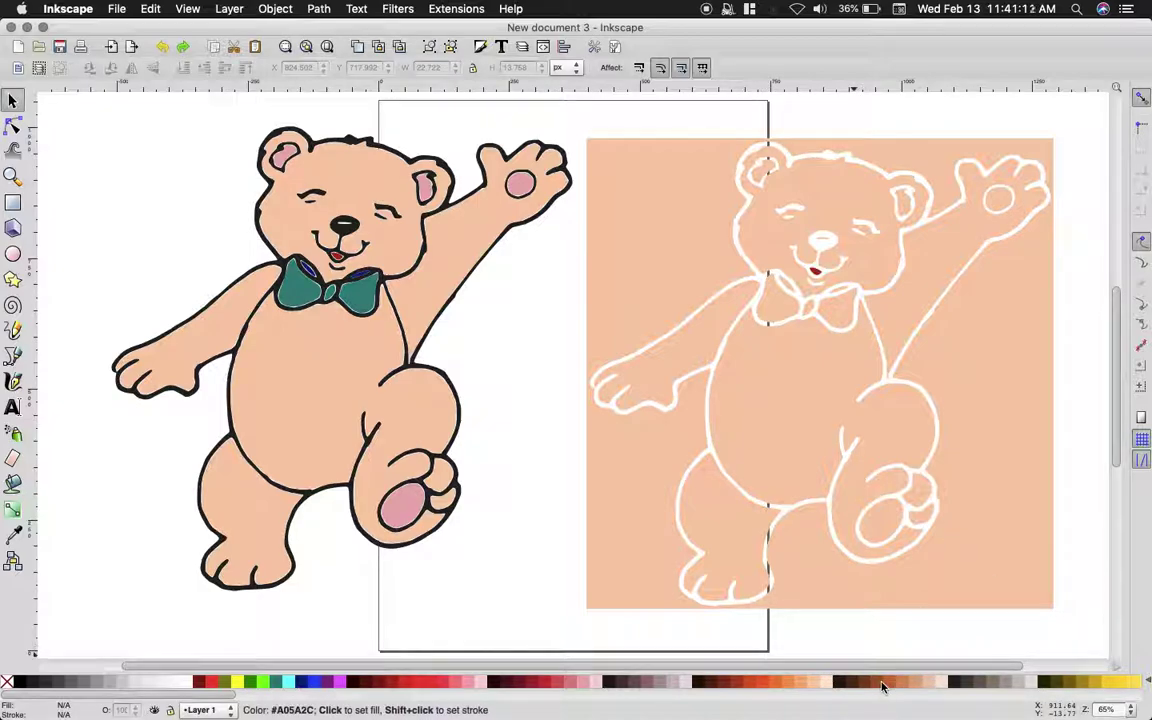
- Choose brown (#A05A2C) and Paint Bucket fill the nose, mouth lines and body outline of the peach-background bear
left_click(13, 482)
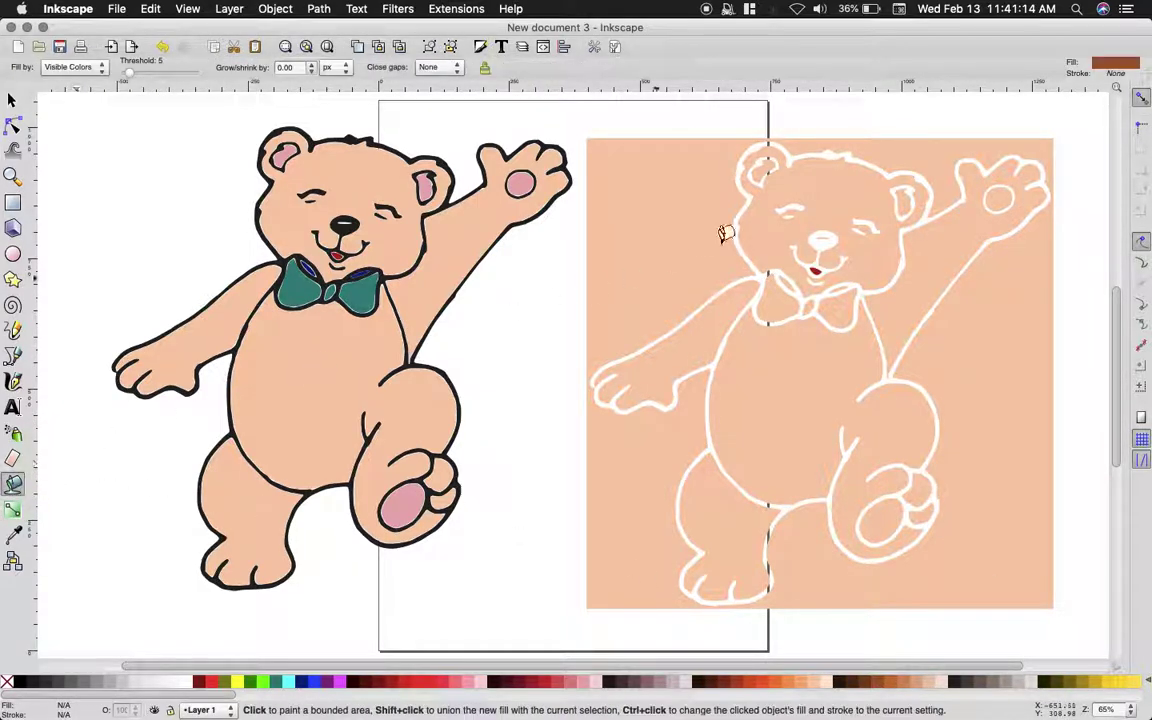
left_click(820, 248)
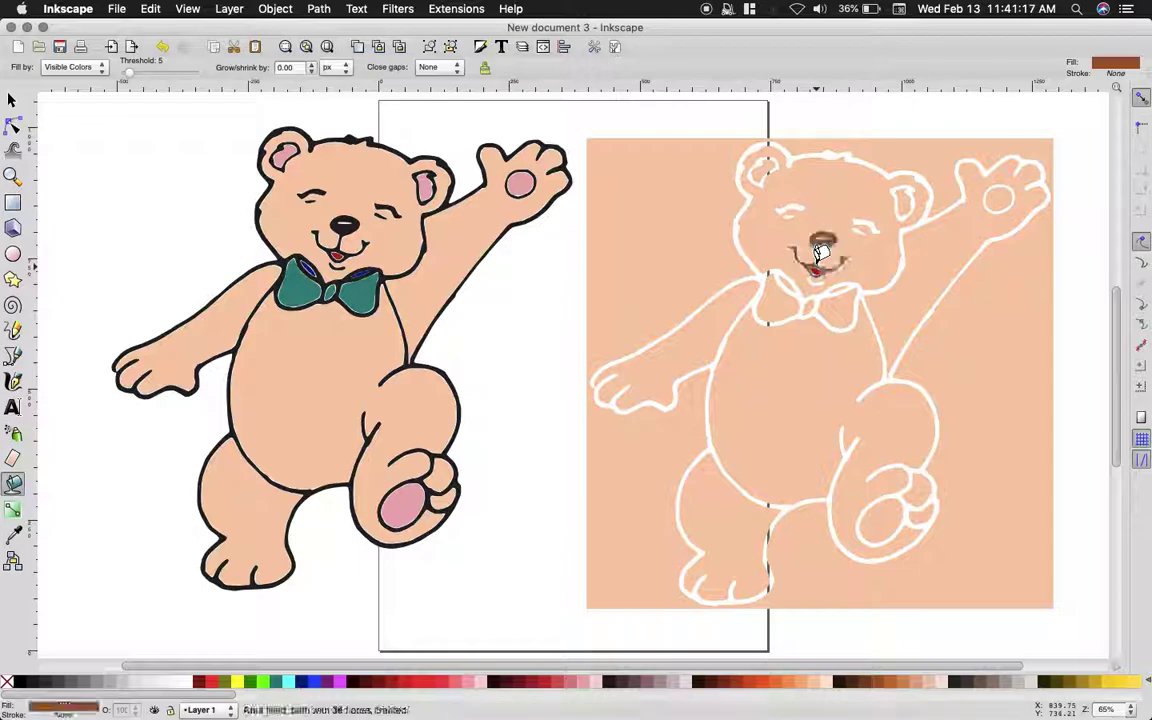
left_click(904, 224)
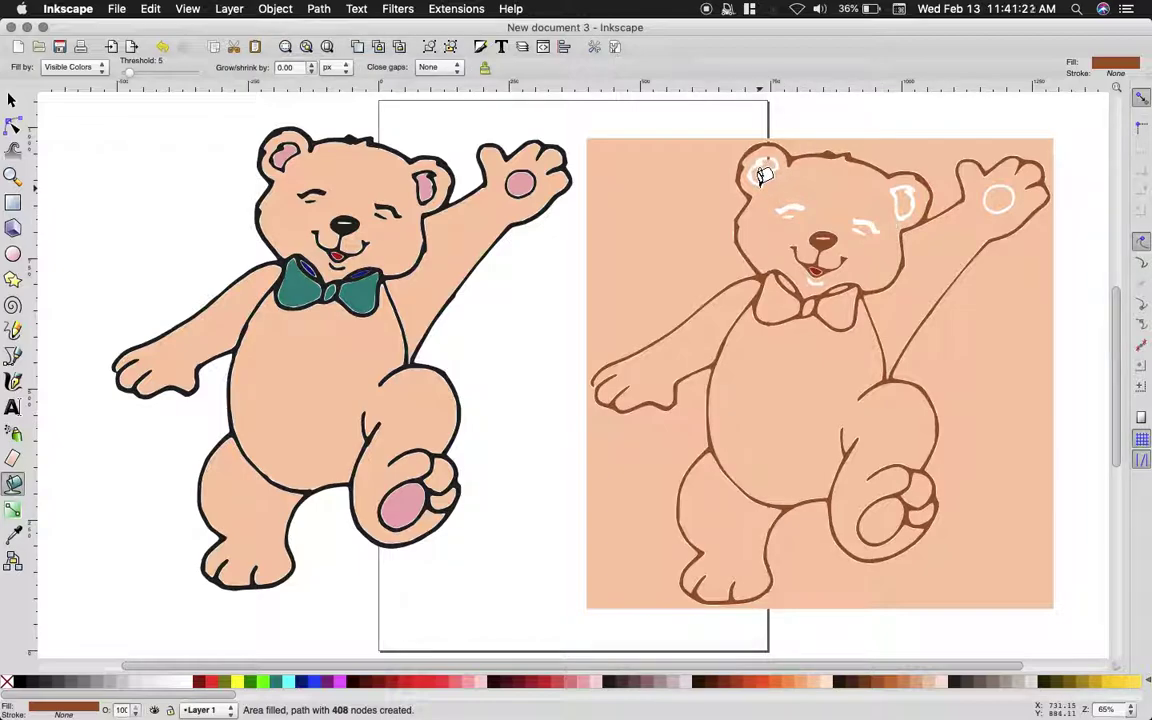
- Paint Bucket fill both inner ear outlines of the peach-background bear with brown, undoing the stray fill inside the left ear
left_click(762, 175)
key("ctrl+z")
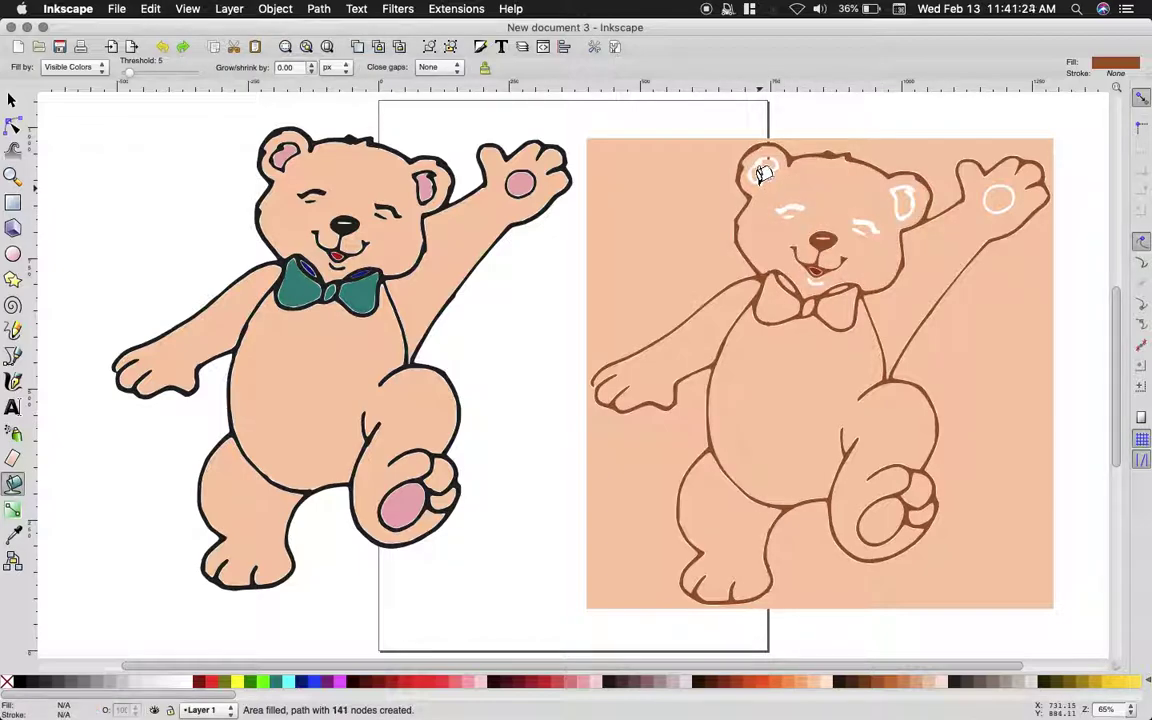
left_click(757, 167)
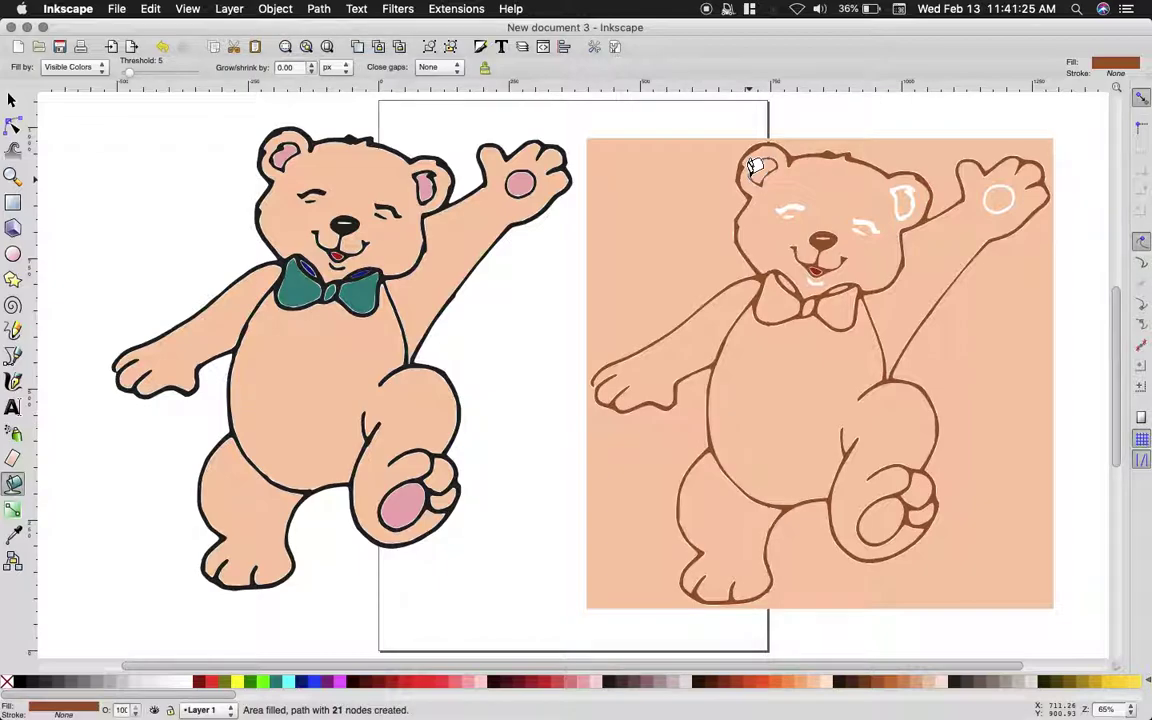
left_click(899, 188)
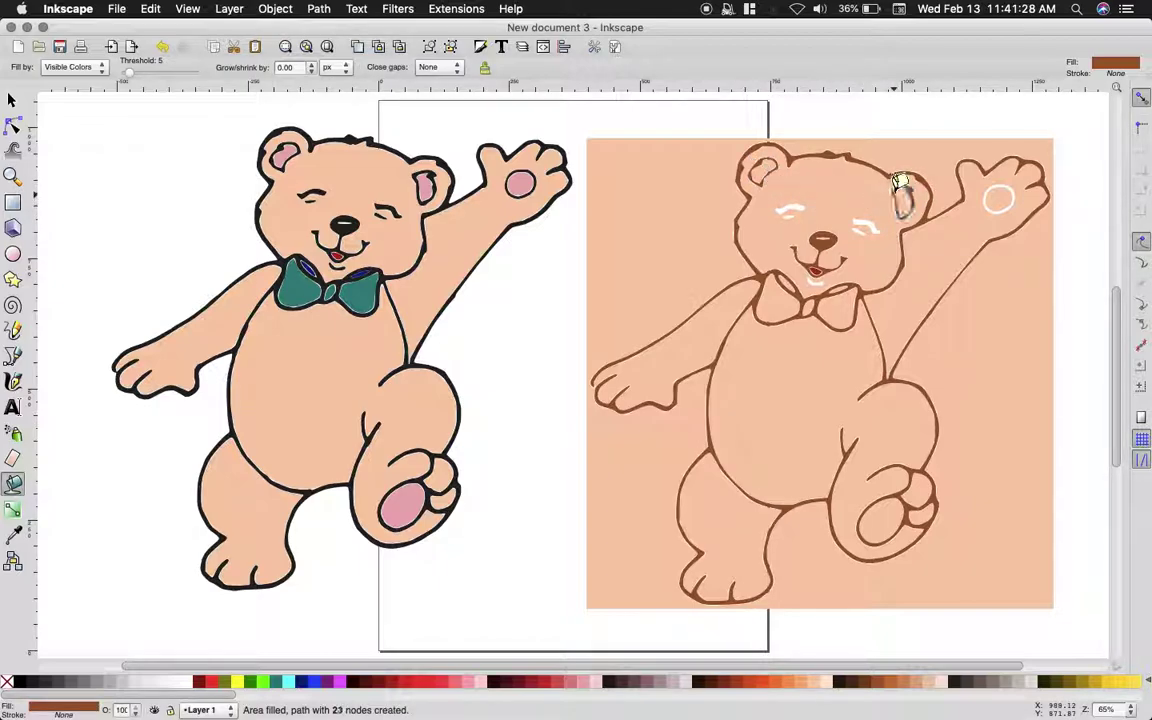
- Paint Bucket fill the left upper eye line and the right eye lines with brown, undoing the stray fill of the face
left_click(785, 205)
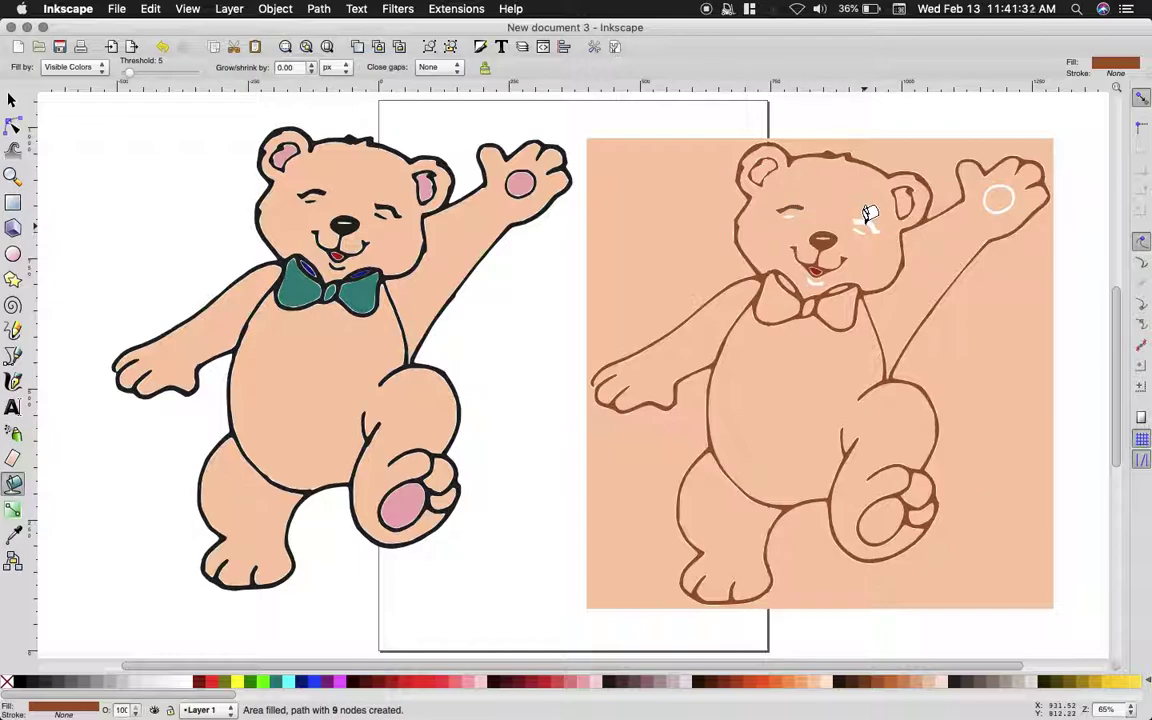
left_click(859, 225)
key("ctrl+z")
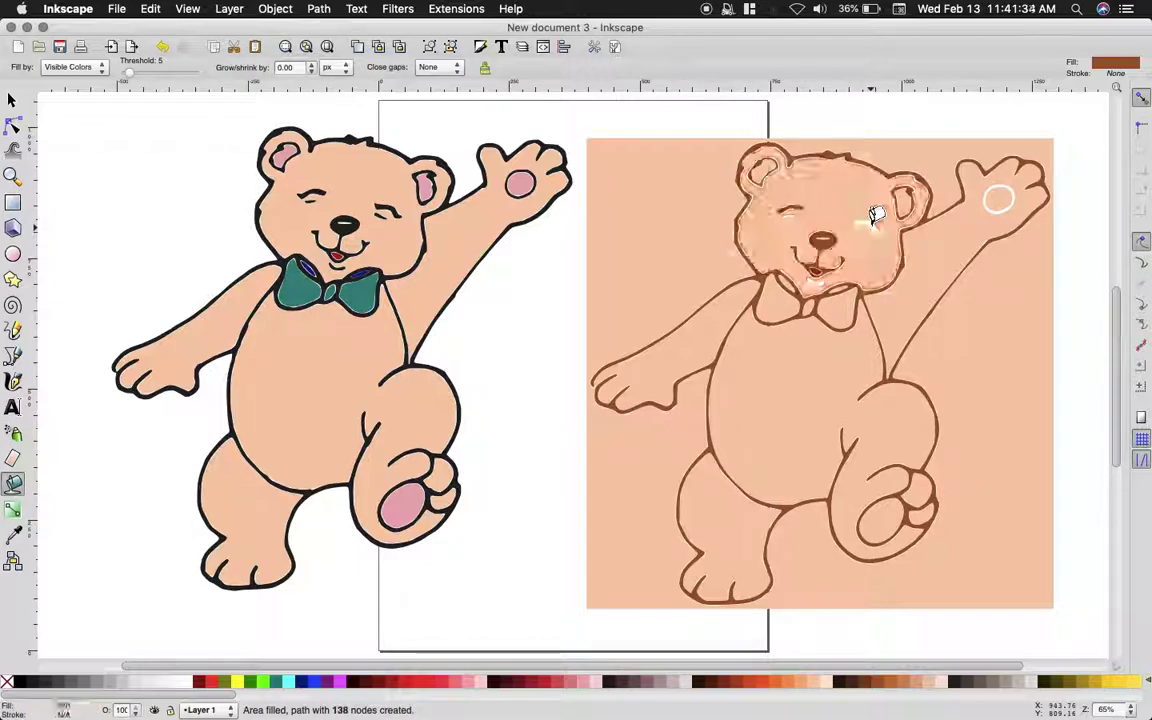
left_click(862, 220)
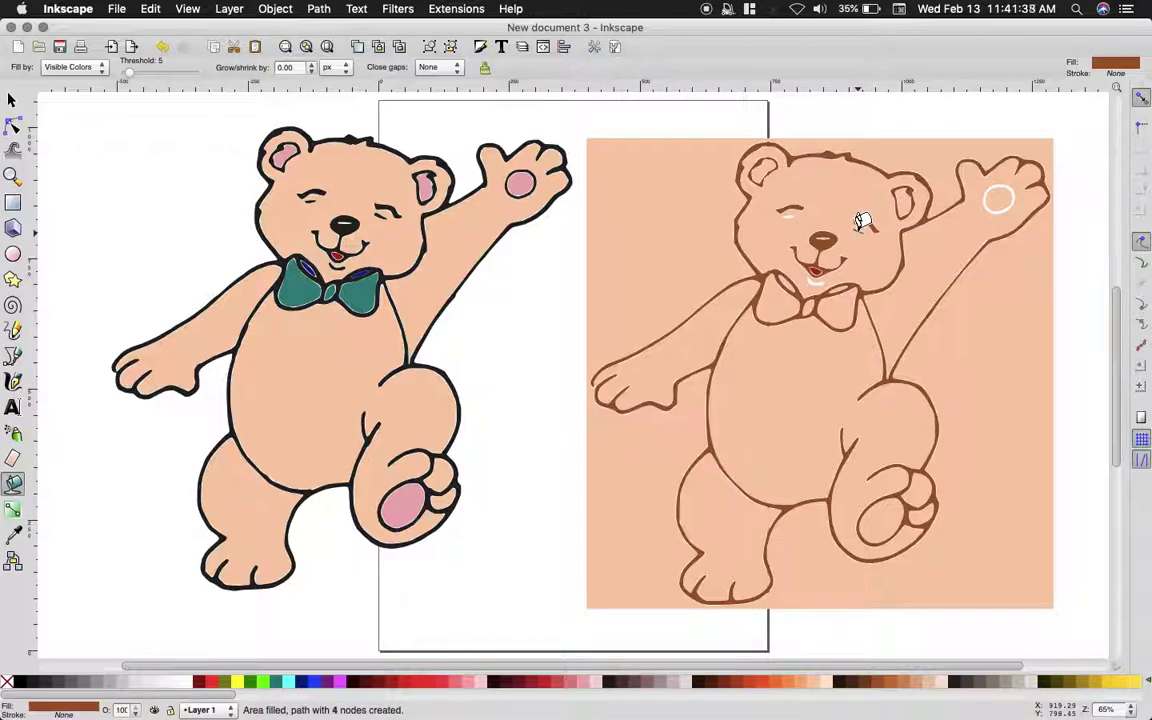
left_click(790, 207)
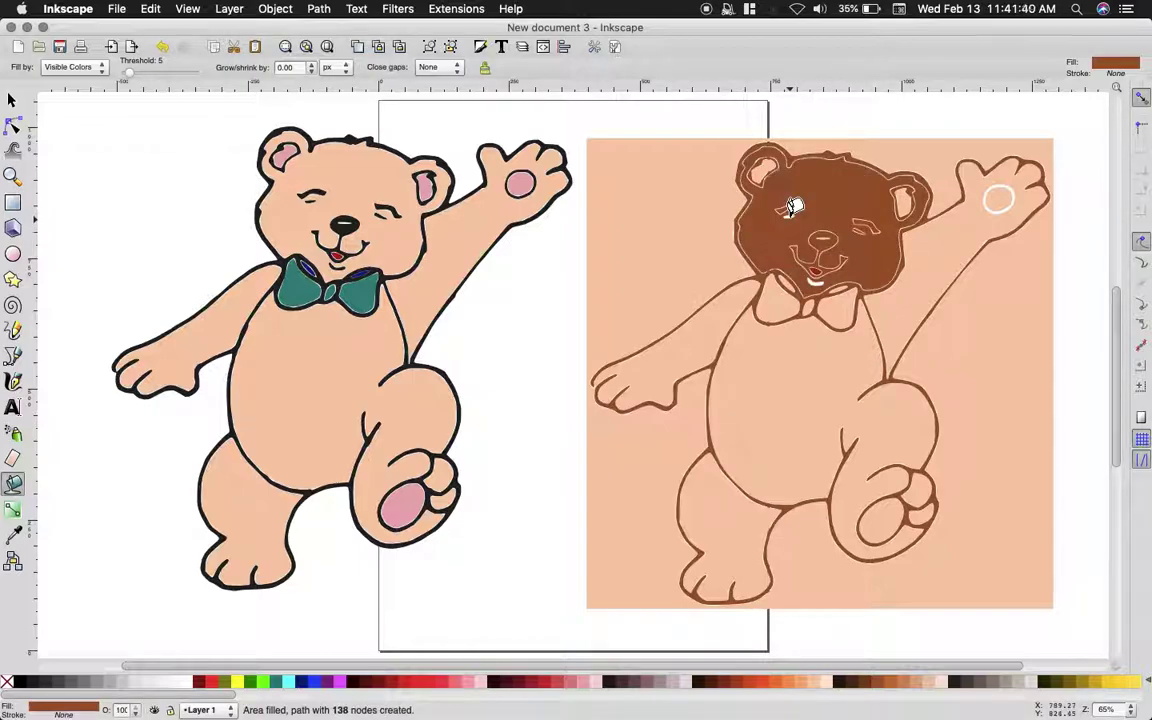
key("super+z")
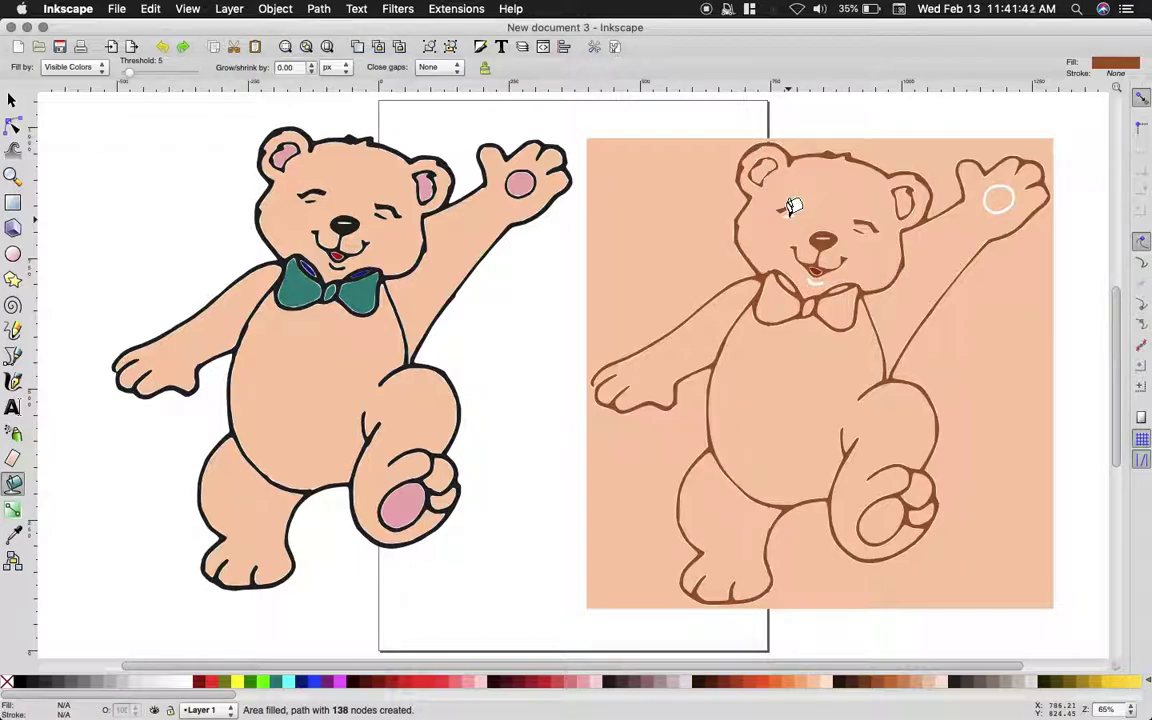
left_click(790, 207)
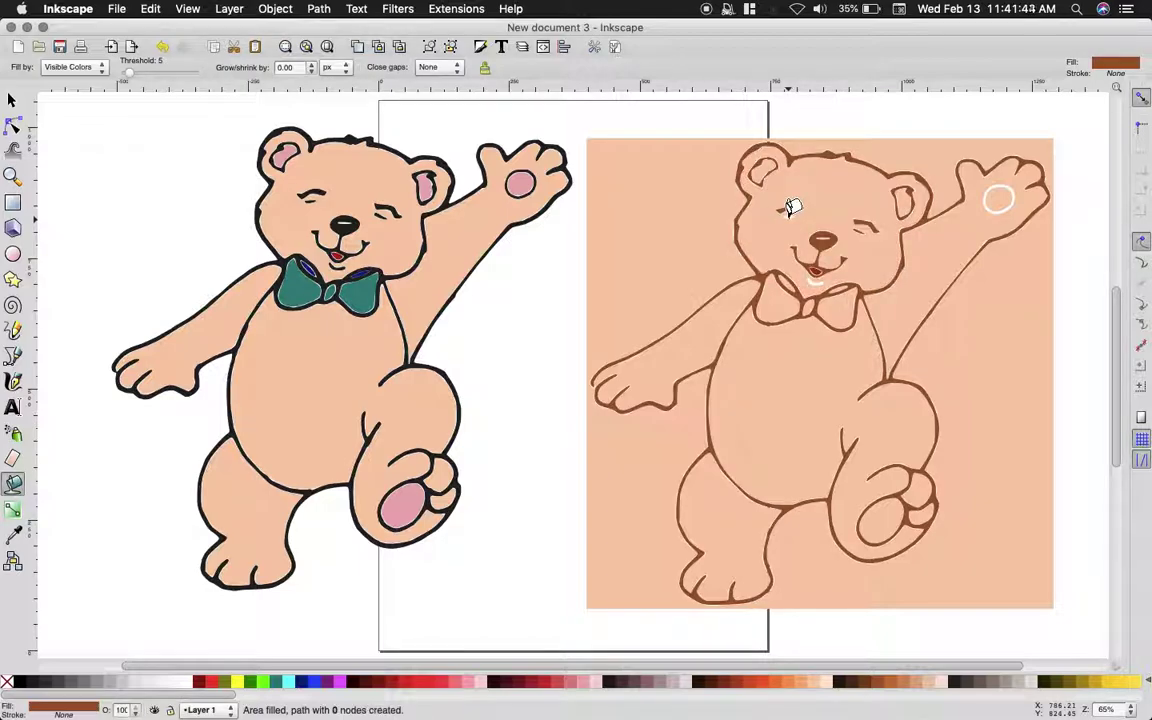
left_click(790, 207)
key("super+z")
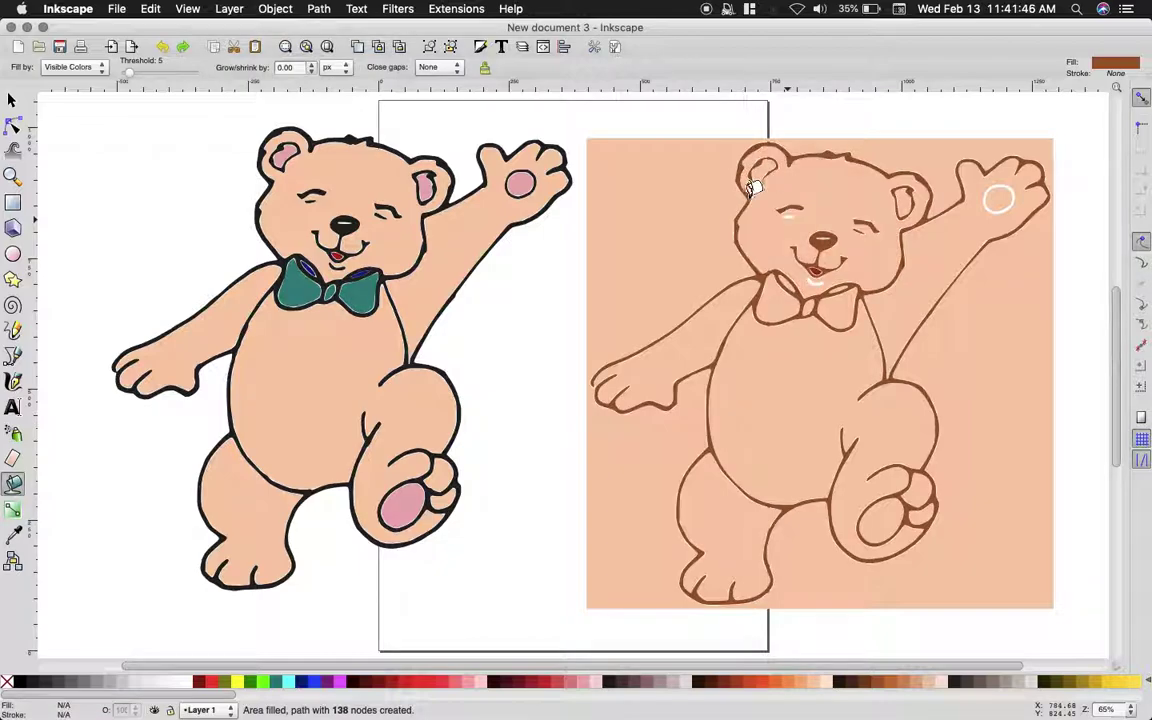
- Paint Bucket fill the chin line, the left lower eye line and the raised paw's ring of the peach-background bear with brown
left_click(13, 177)
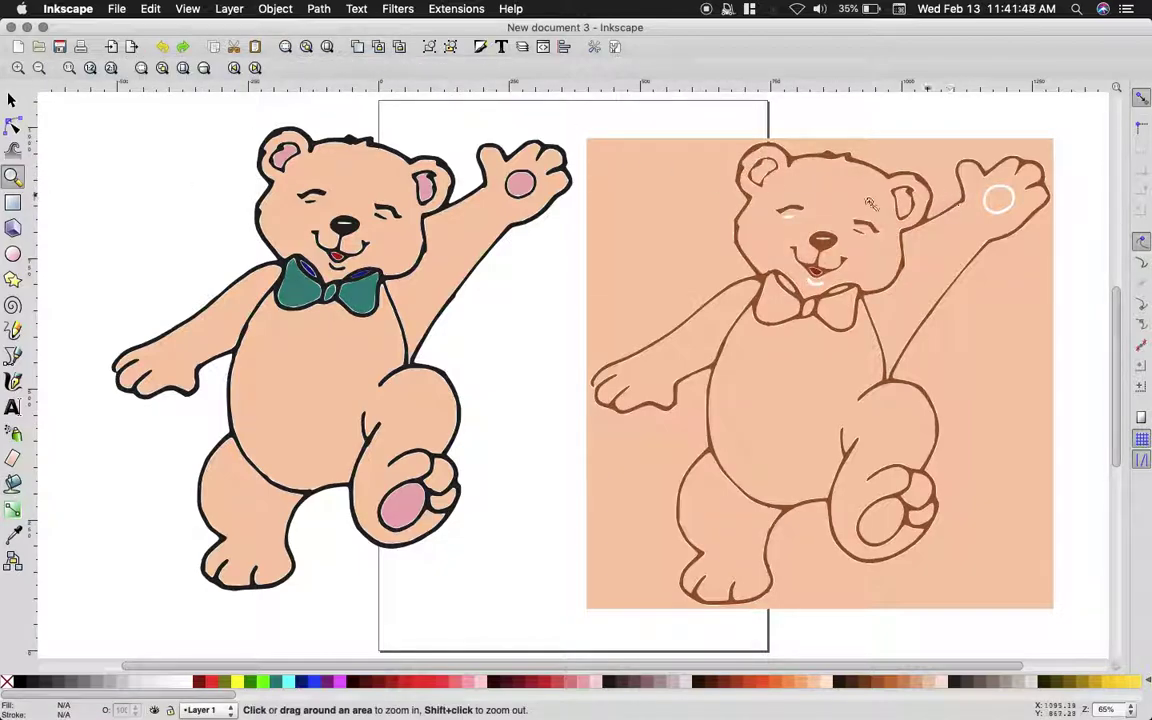
mouse_move(722, 192)
left_mouse_down()
mouse_move(879, 319)
mouse_move(1005, 298)
mouse_move(1016, 324)
left_mouse_up()
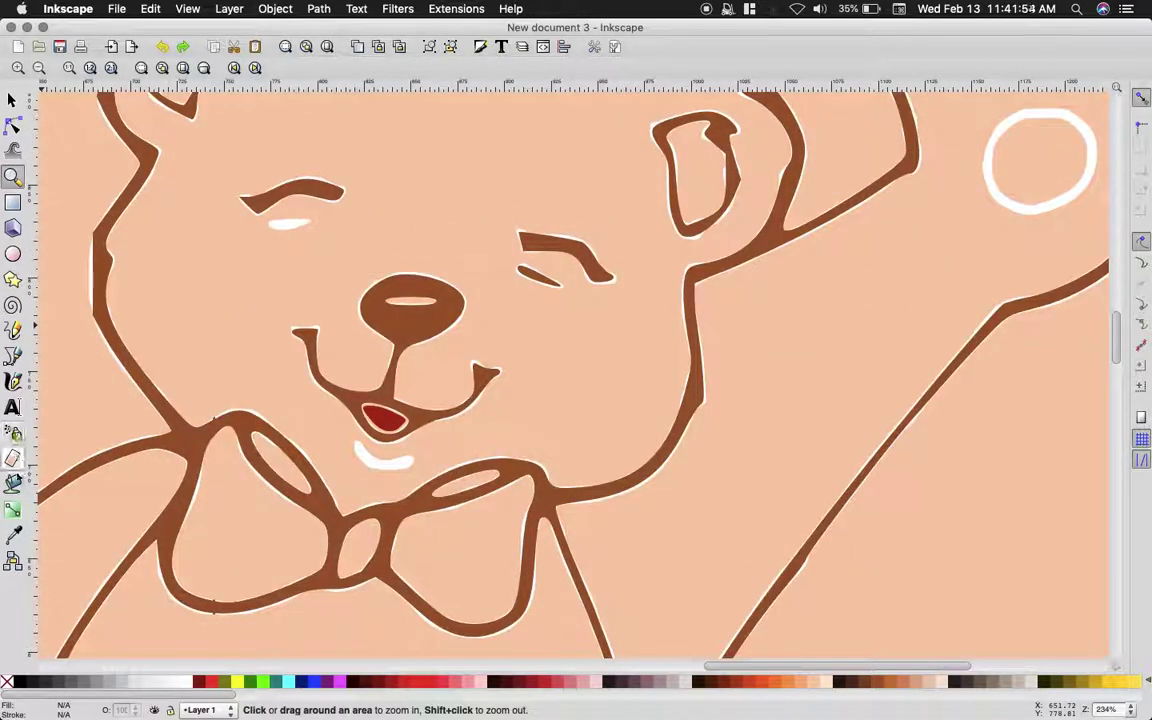
left_click(14, 484)
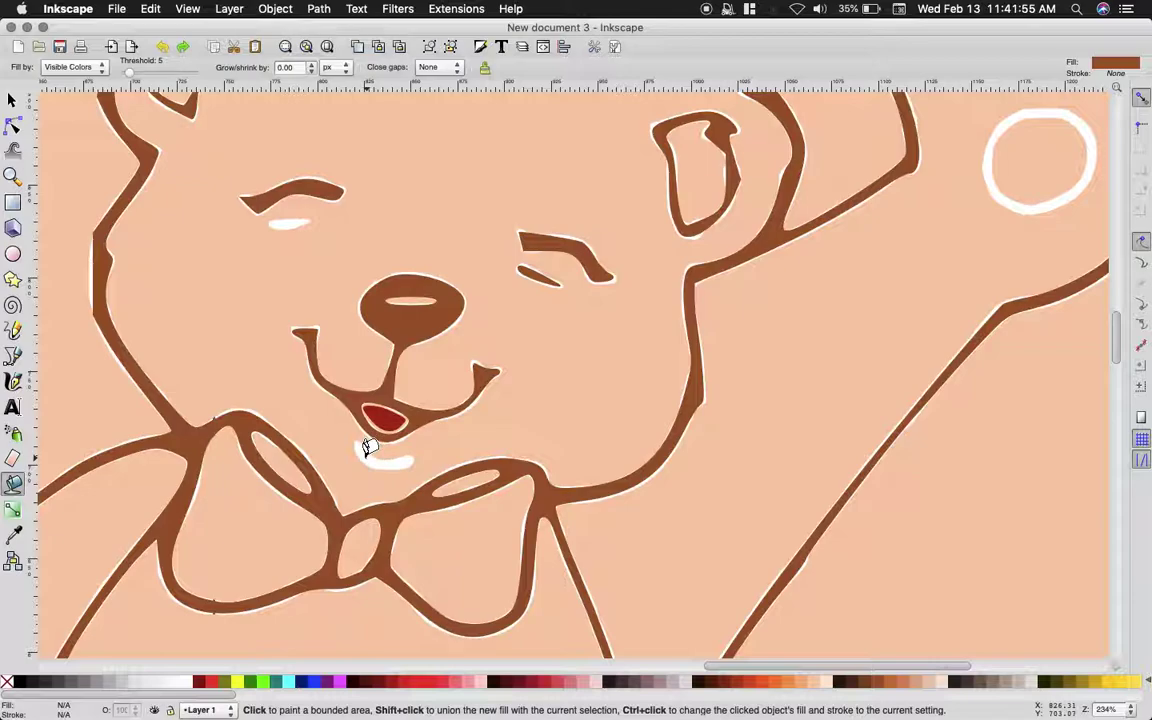
left_click(368, 452)
left_click(290, 222)
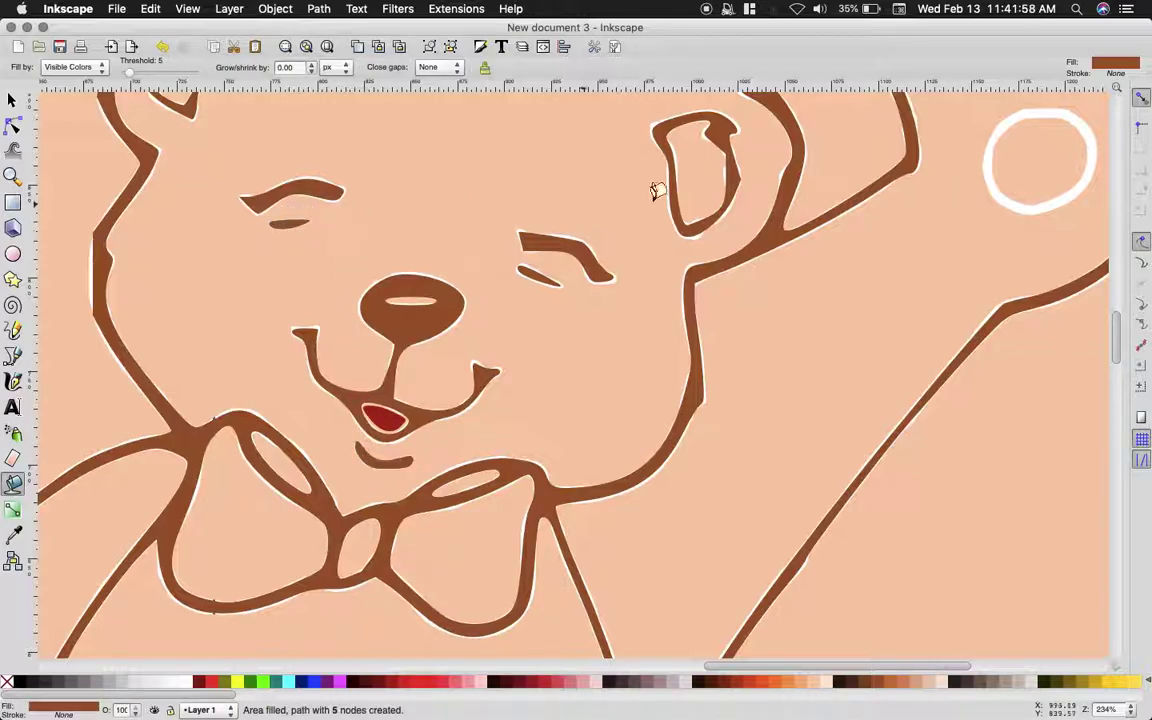
left_click(987, 170)
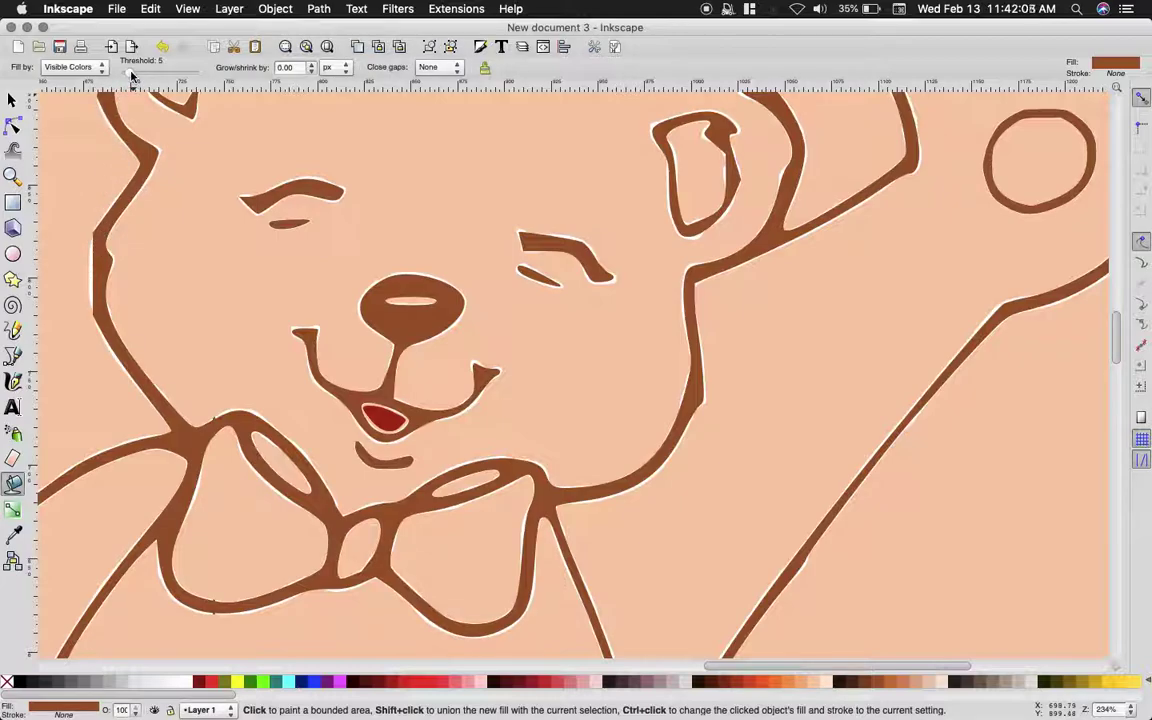
- Try a brown Paint Bucket fill on the peach-background bear with threshold 60, undo it and restore the threshold to 5
mouse_move(130, 77)
left_mouse_down()
mouse_move(180, 72)
mouse_move(139, 69)
left_mouse_up()
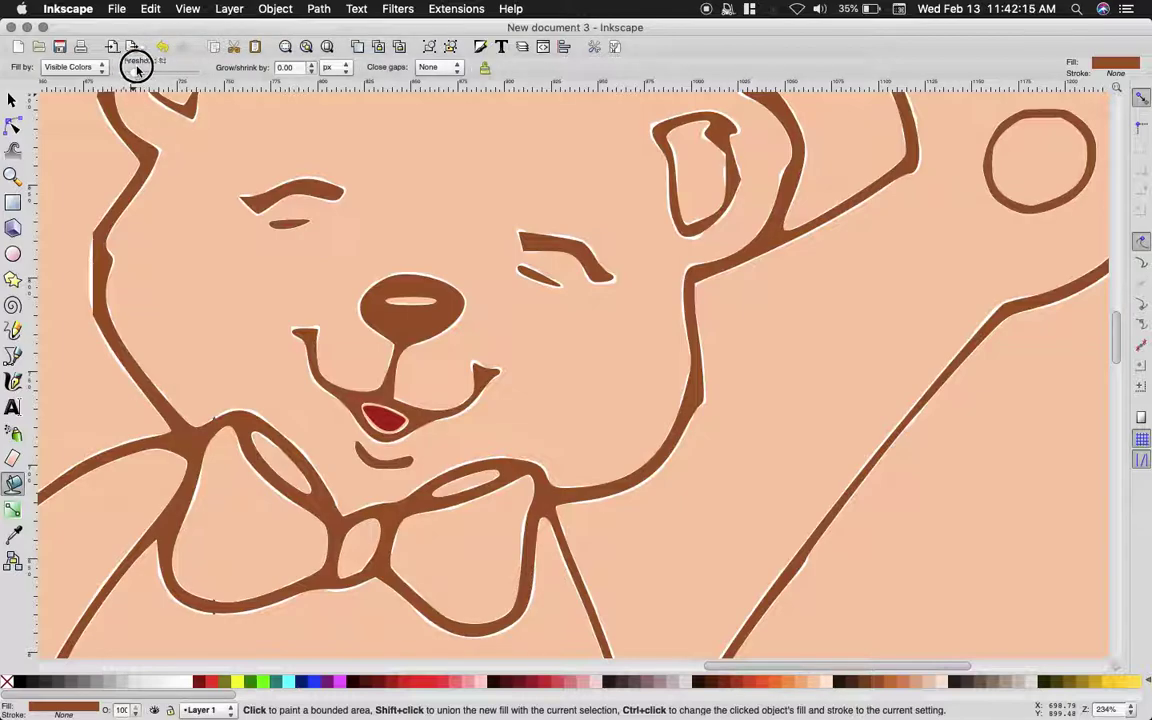
left_click_drag(137, 68, 167, 70)
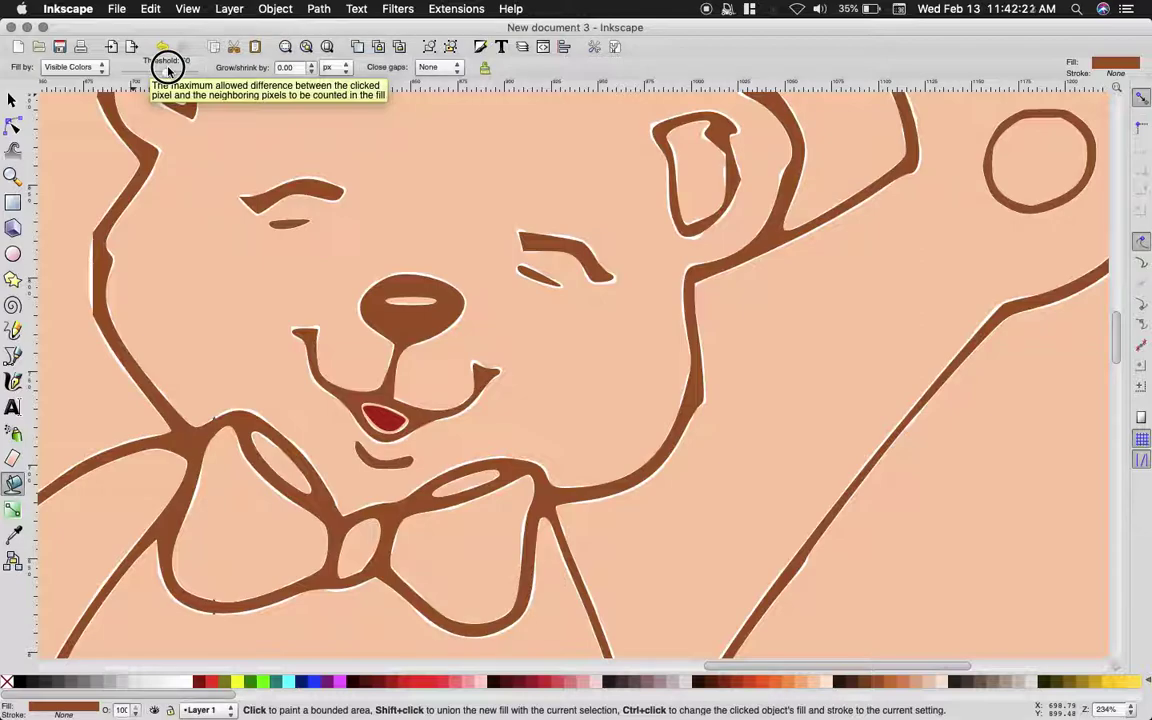
left_click(149, 157)
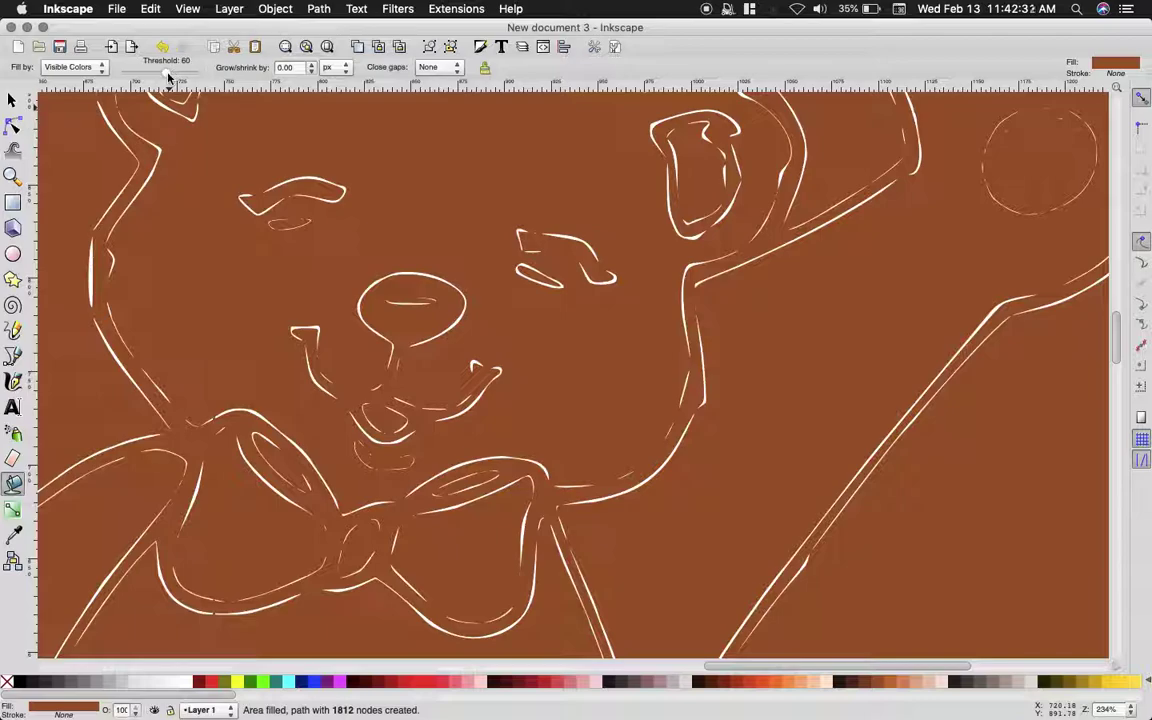
key("ctrl+z")
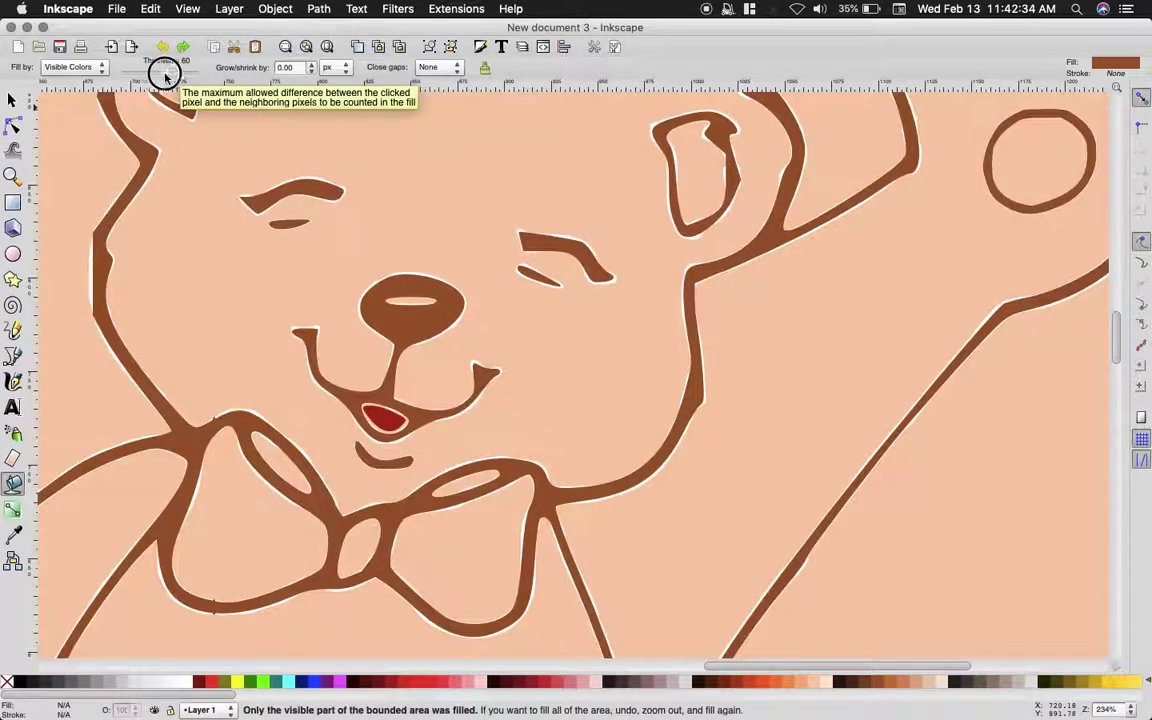
left_click_drag(168, 75, 134, 76)
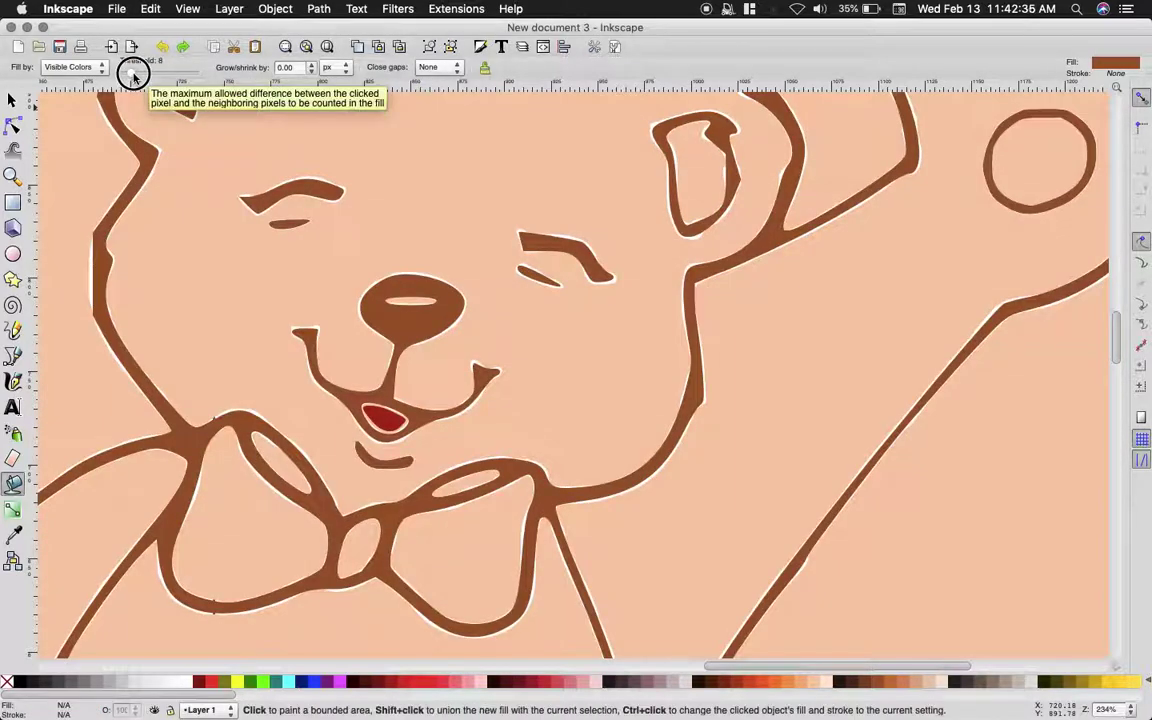
left_click_drag(133, 76, 130, 76)
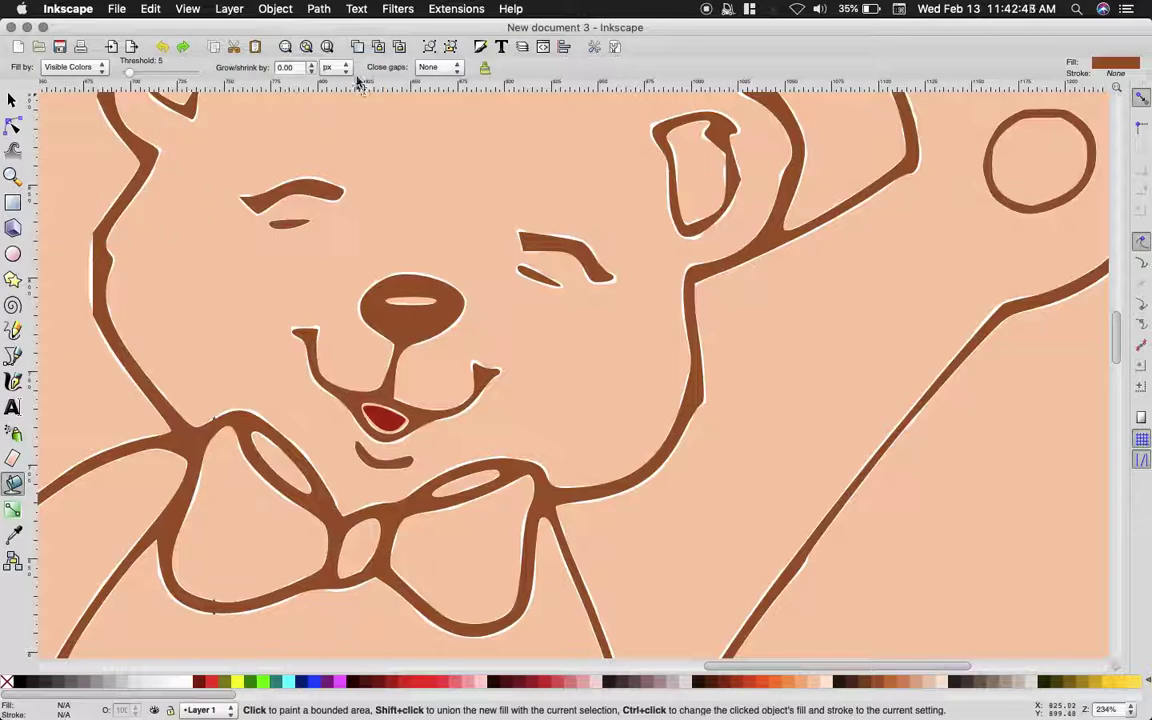
- Delete the peach background path behind the brown bear outline
left_click(327, 50)
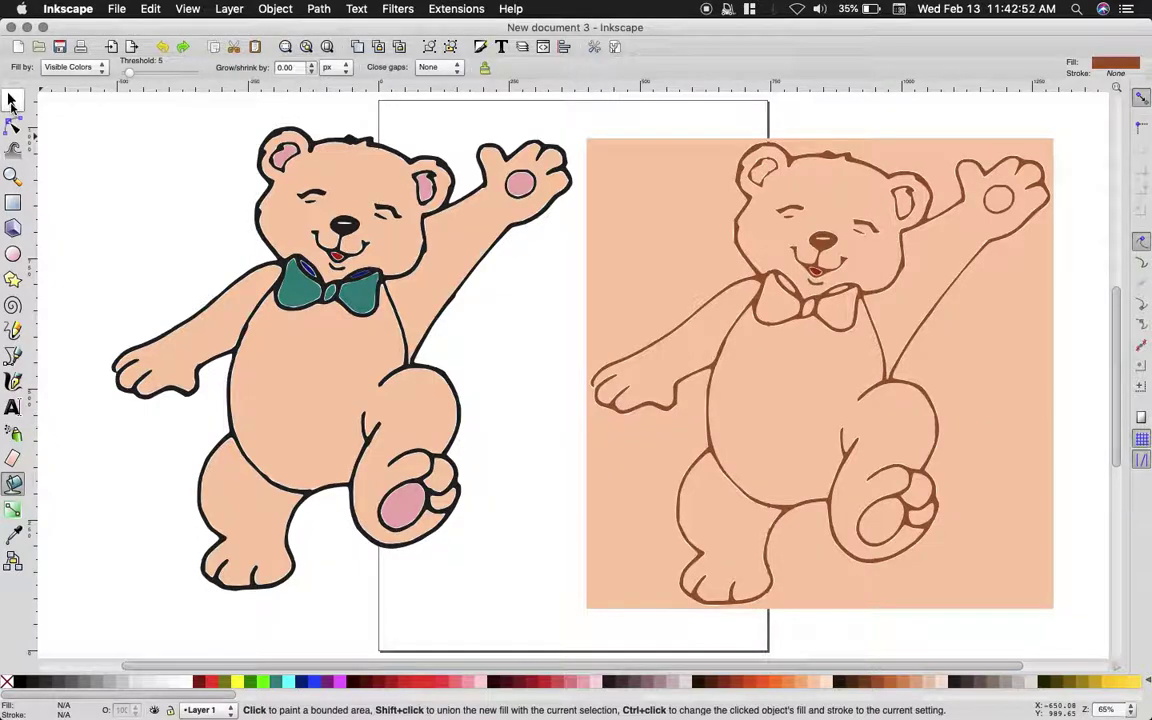
left_click(12, 100)
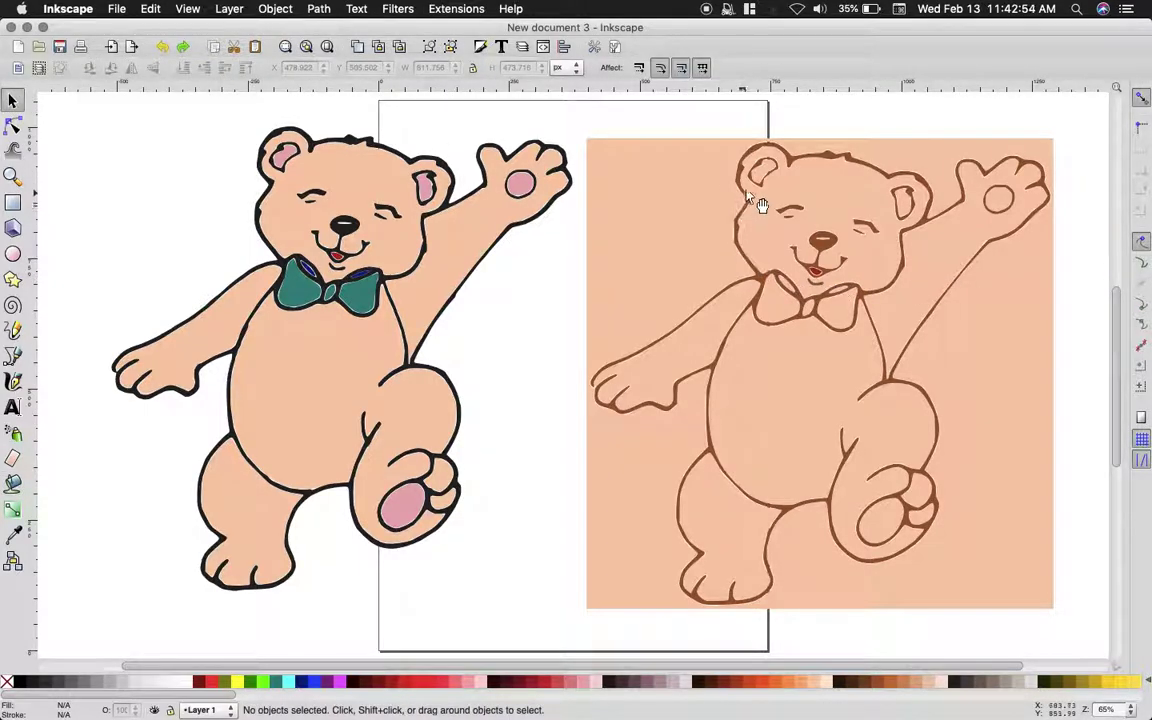
left_click(690, 278)
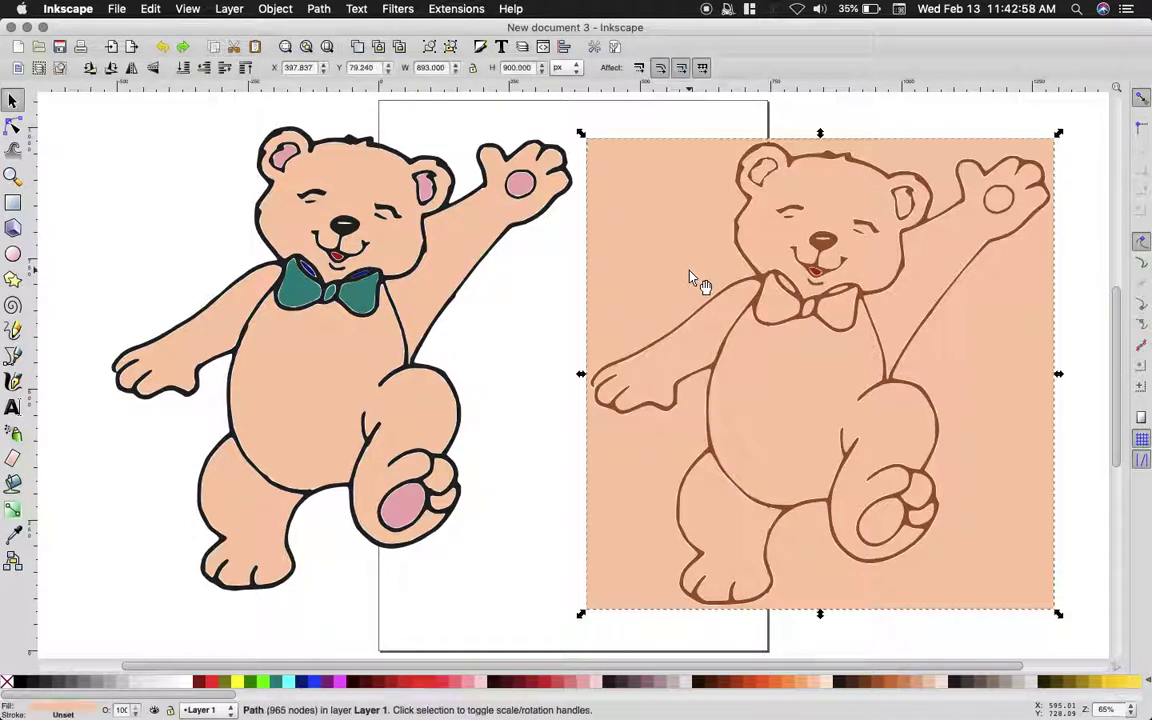
key("Delete")
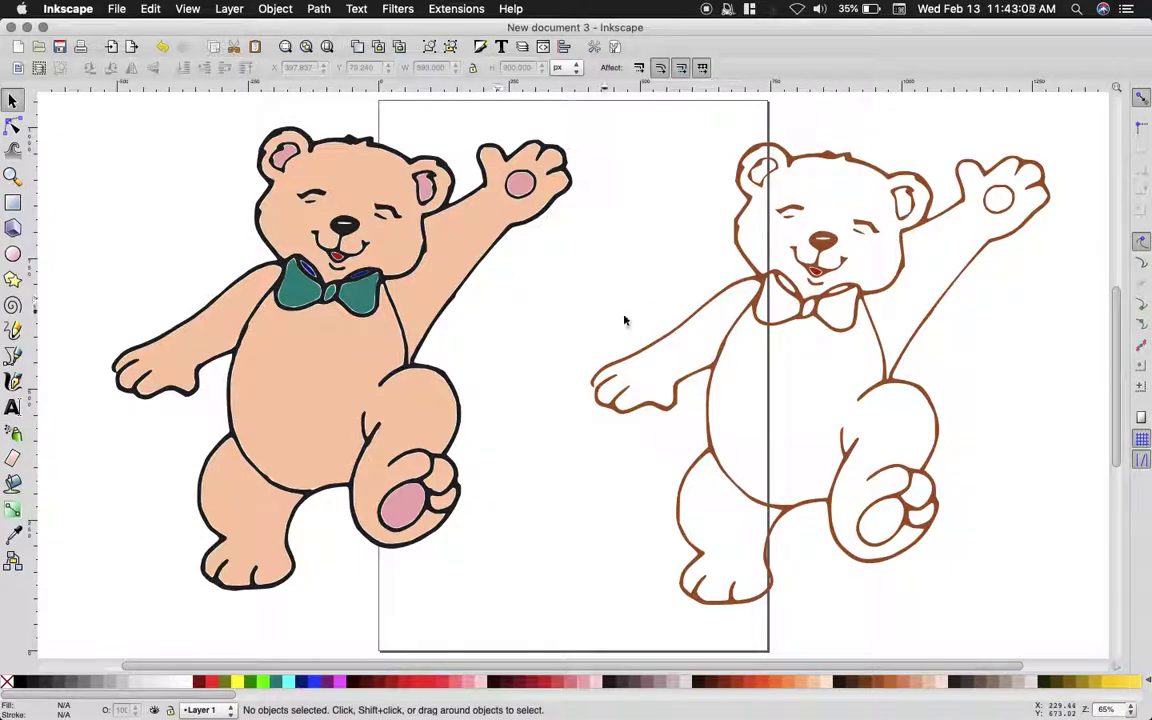
- Delete the brown body outline and all remaining ear, face and paw pieces of the second bear
left_click(740, 235)
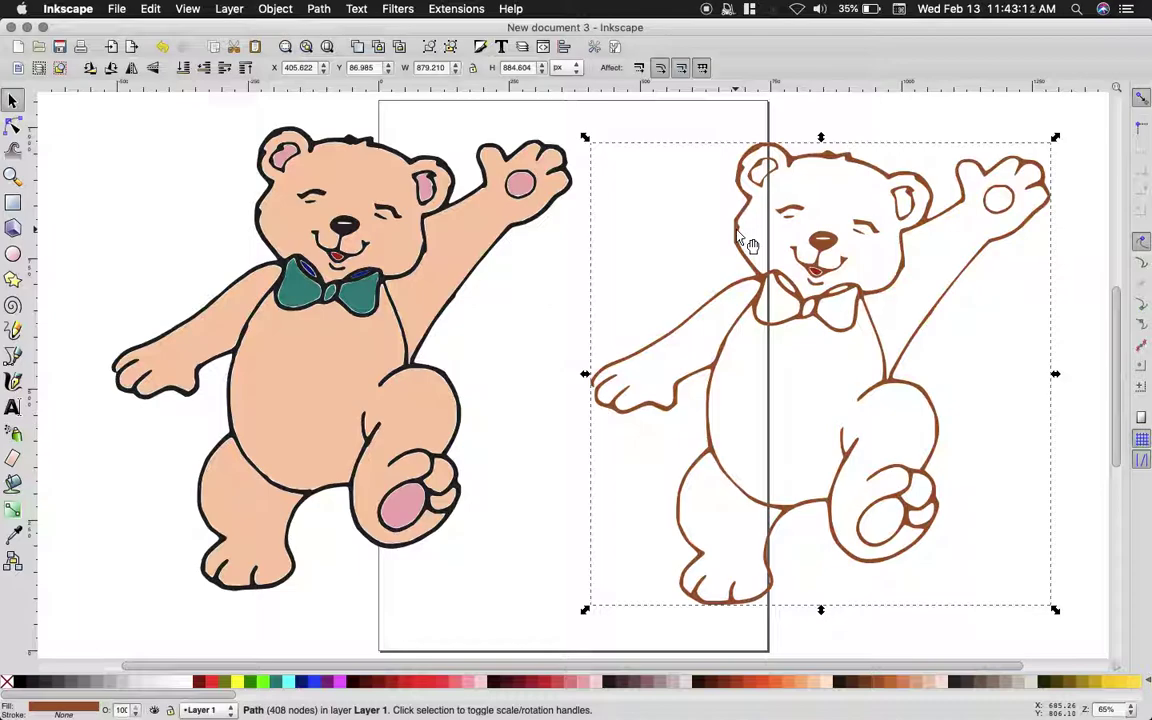
key("Delete")
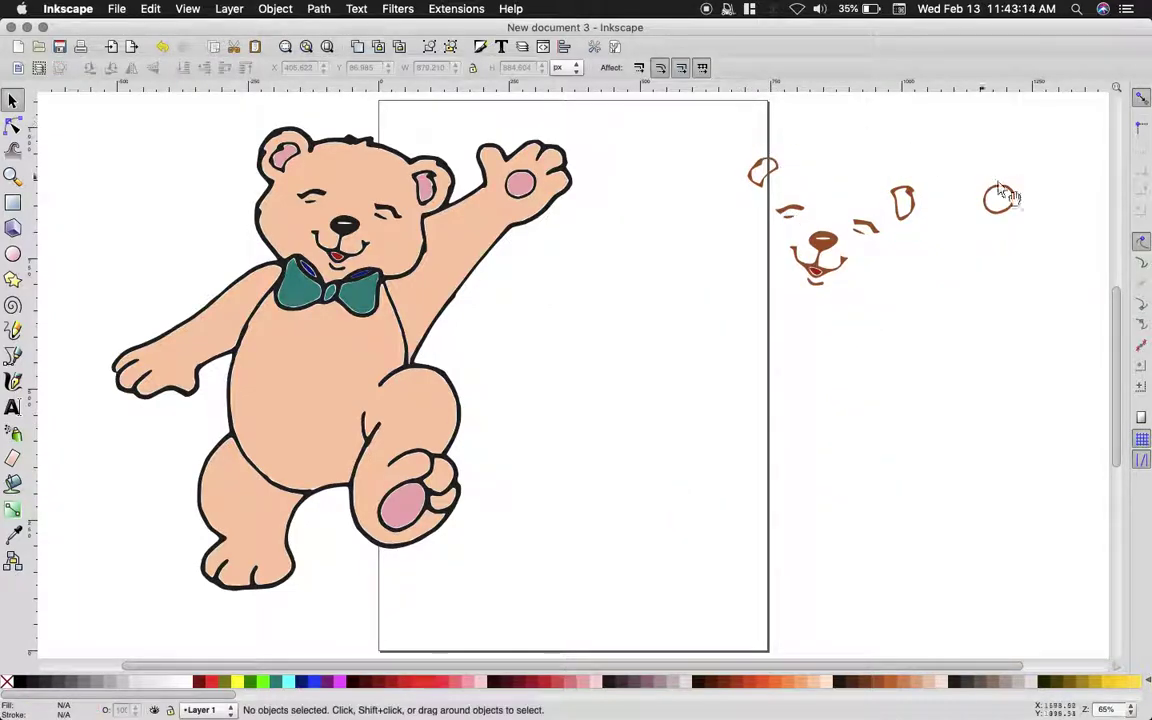
left_click_drag(1084, 130, 703, 322)
key("Delete")
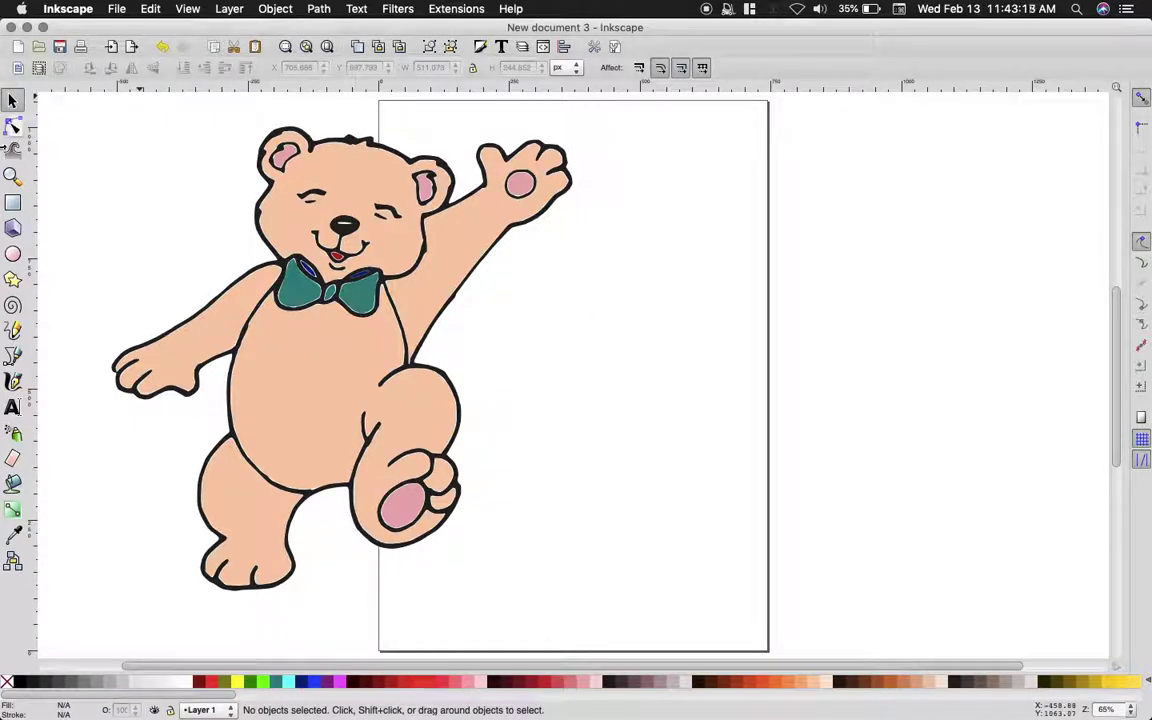
- Select all parts of the colored bear and move them onto the page, undoing the unproportional resize
left_click_drag(70, 110, 633, 610)
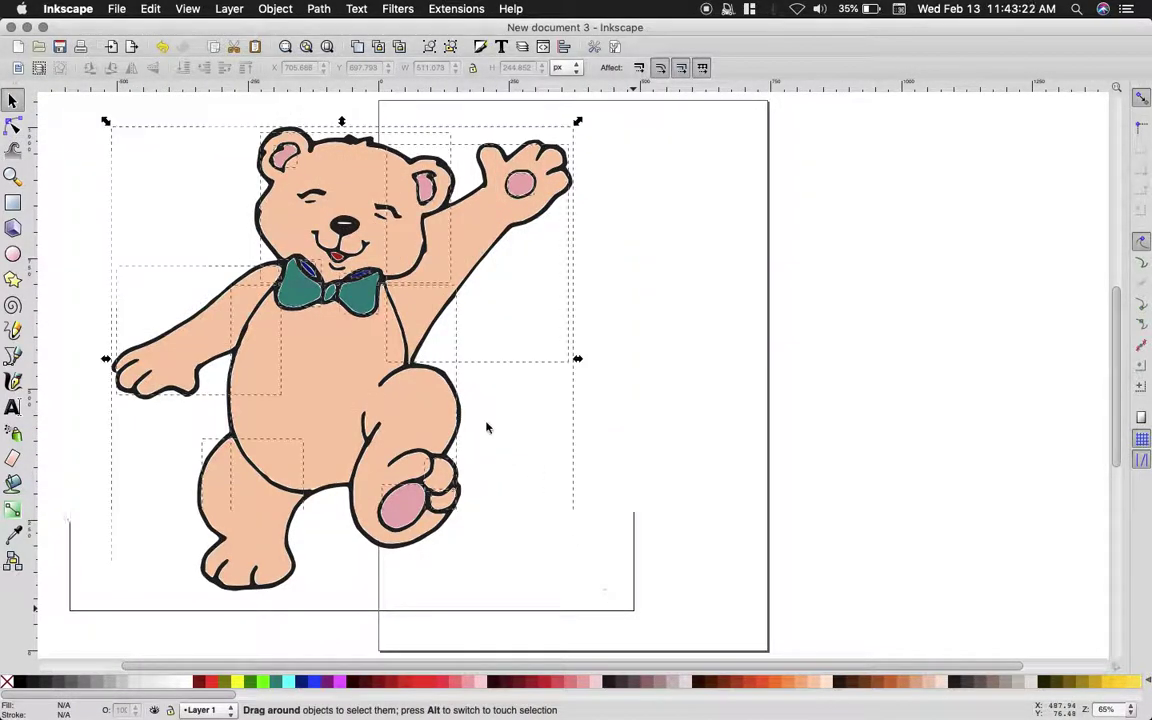
left_click_drag(415, 244, 712, 272)
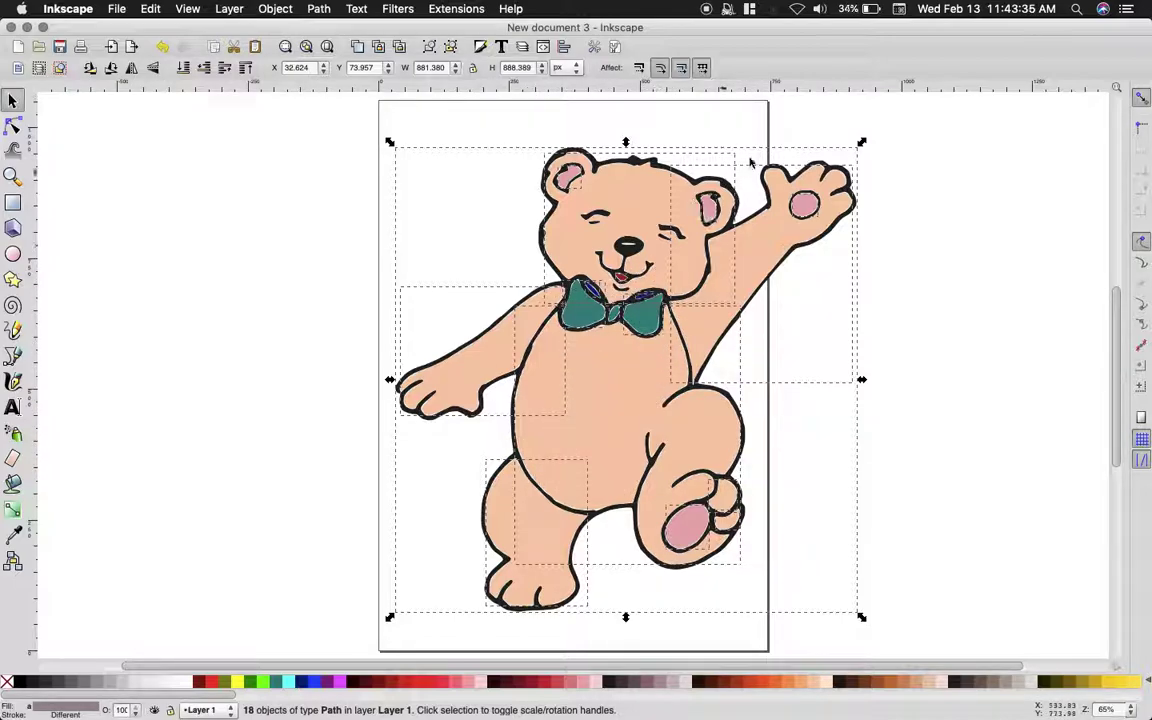
left_click_drag(863, 143, 838, 138)
key("ctrl+z")
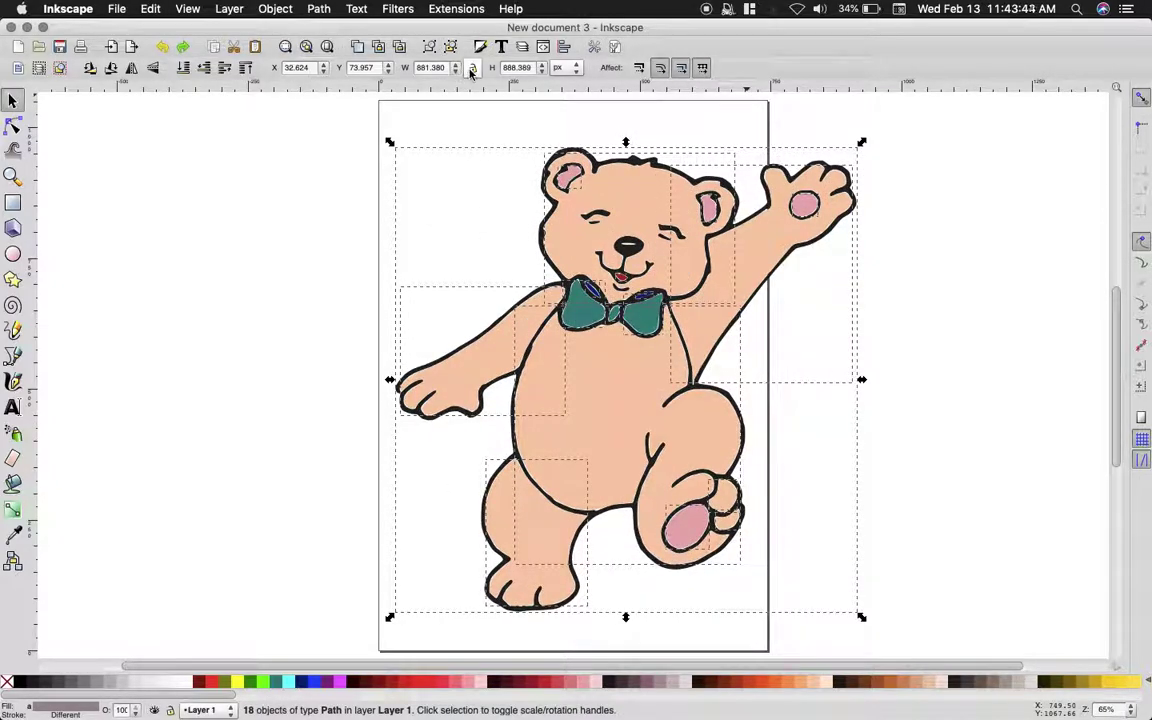
- Lock the width-height ratio, scale the bear to about 681 by 686 px and move it up to the page's middle
left_click(473, 69)
left_click_drag(862, 143, 795, 178)
left_click_drag(771, 194, 756, 203)
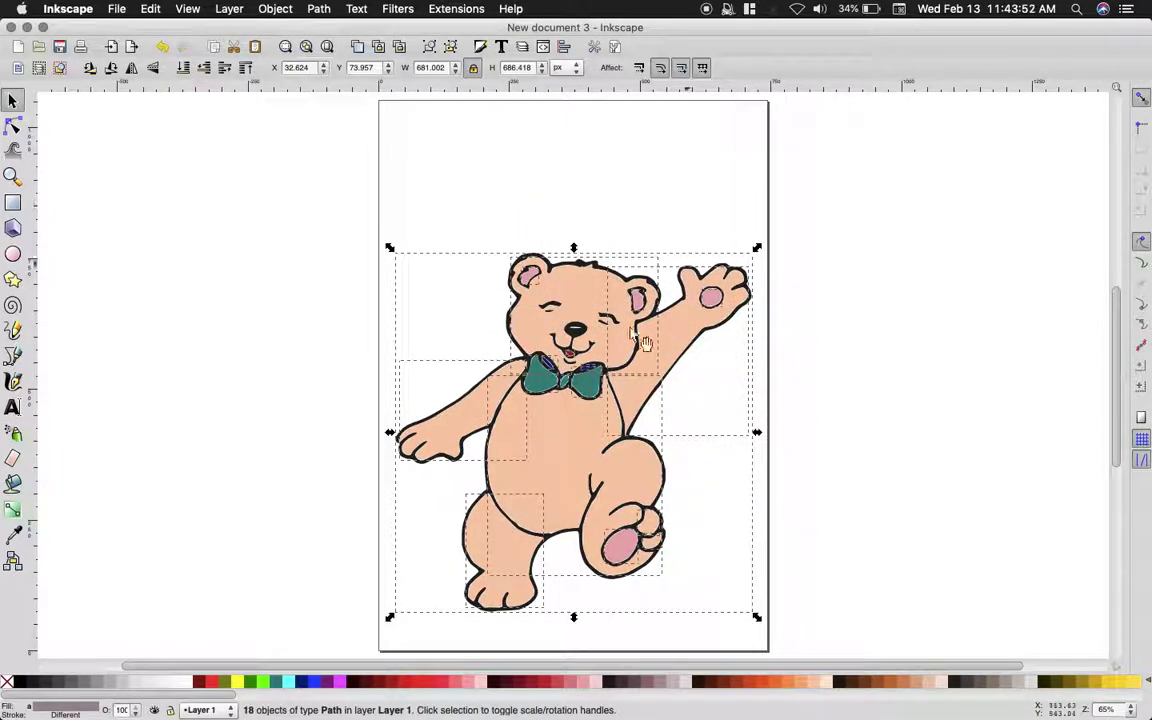
left_click_drag(566, 440, 566, 392)
left_click(287, 398)
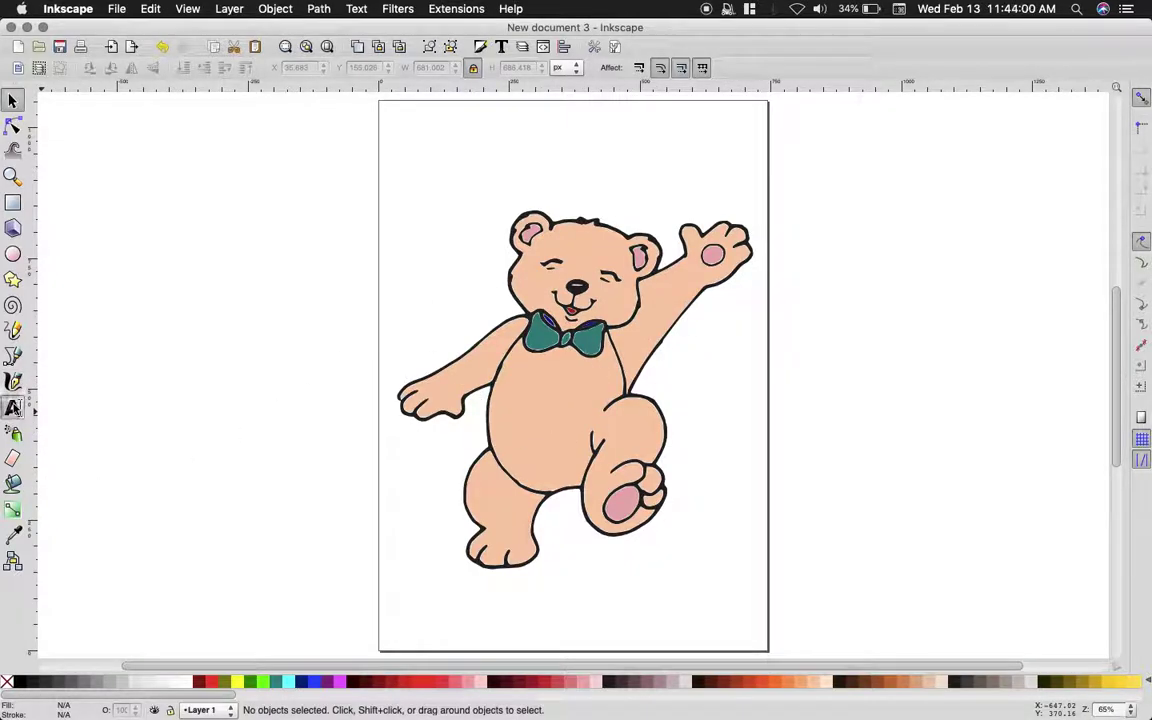
- Draw a straight Bezier line above the bear's head and bend it upward into an arc
left_click(12, 407)
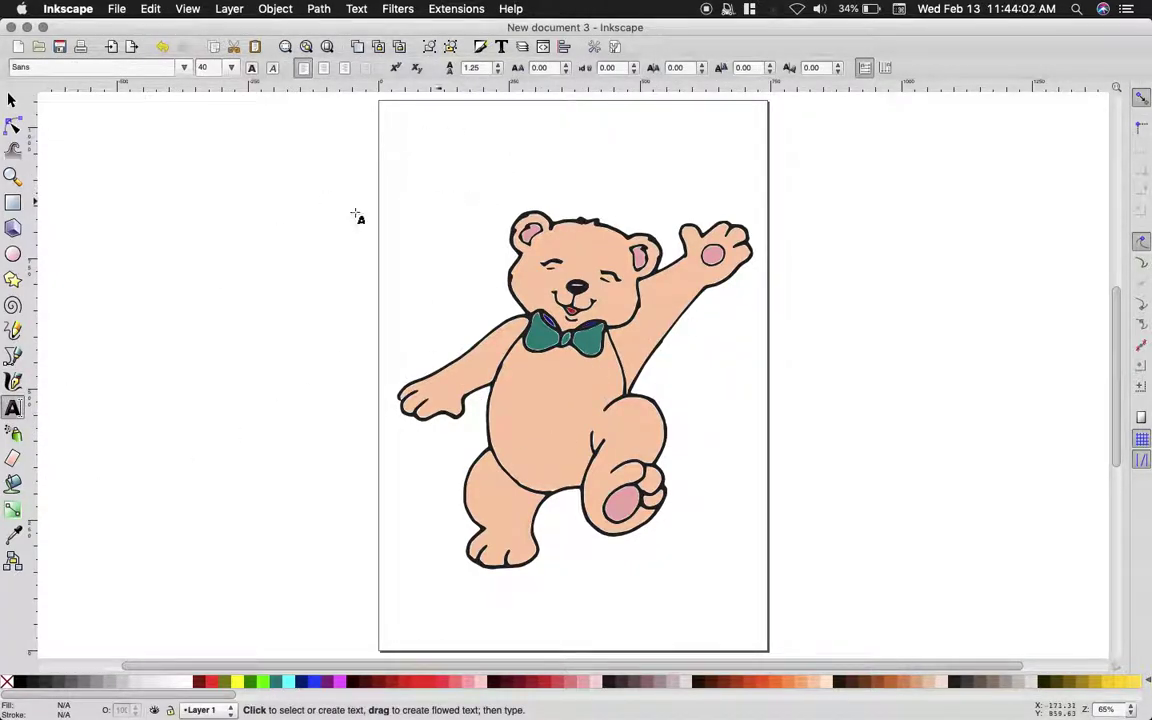
left_click(13, 358)
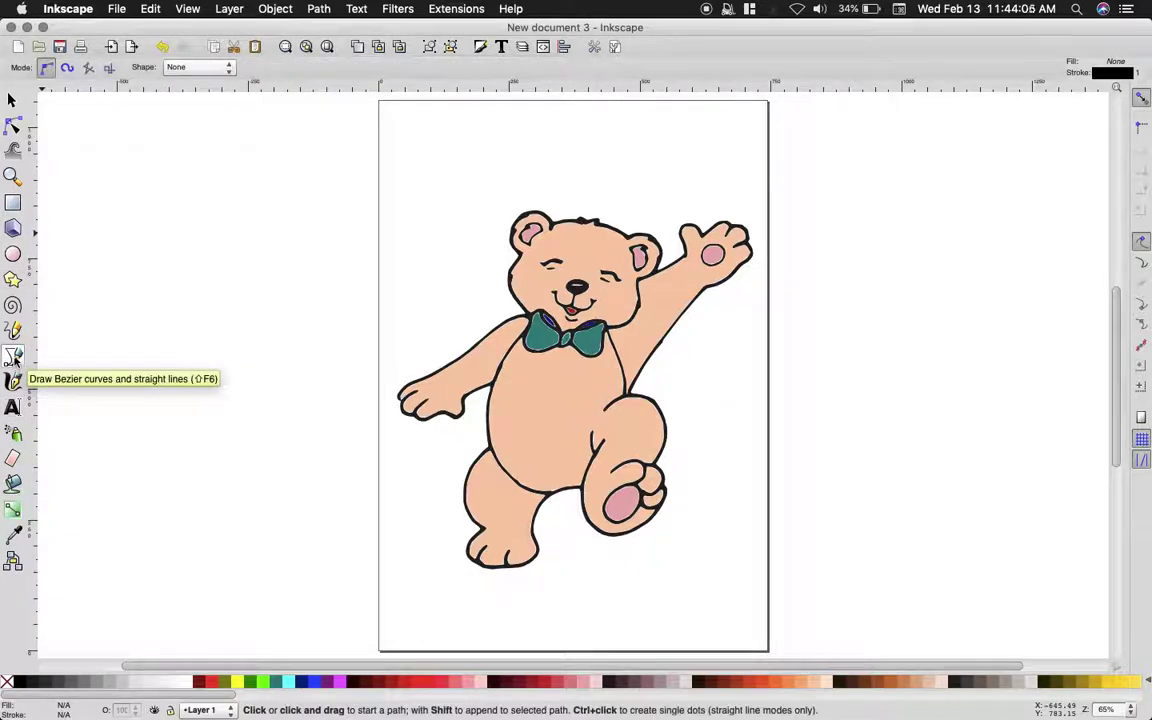
left_click(447, 212)
left_click(719, 205)
key("Return")
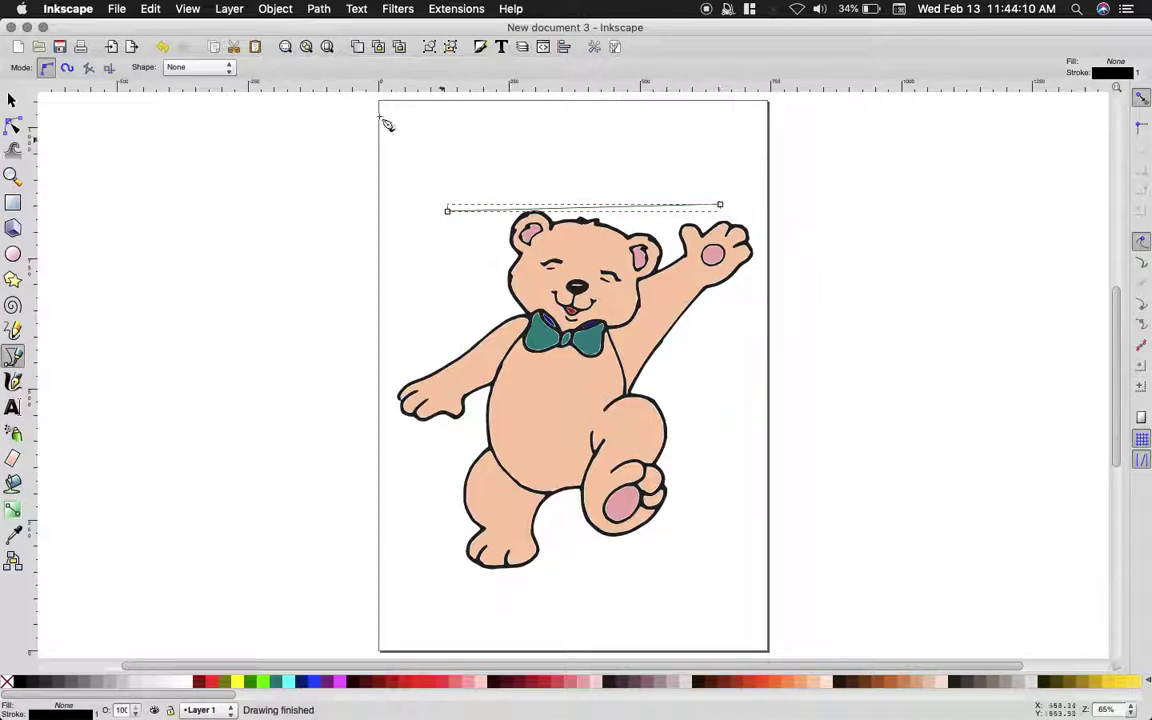
left_click(12, 126)
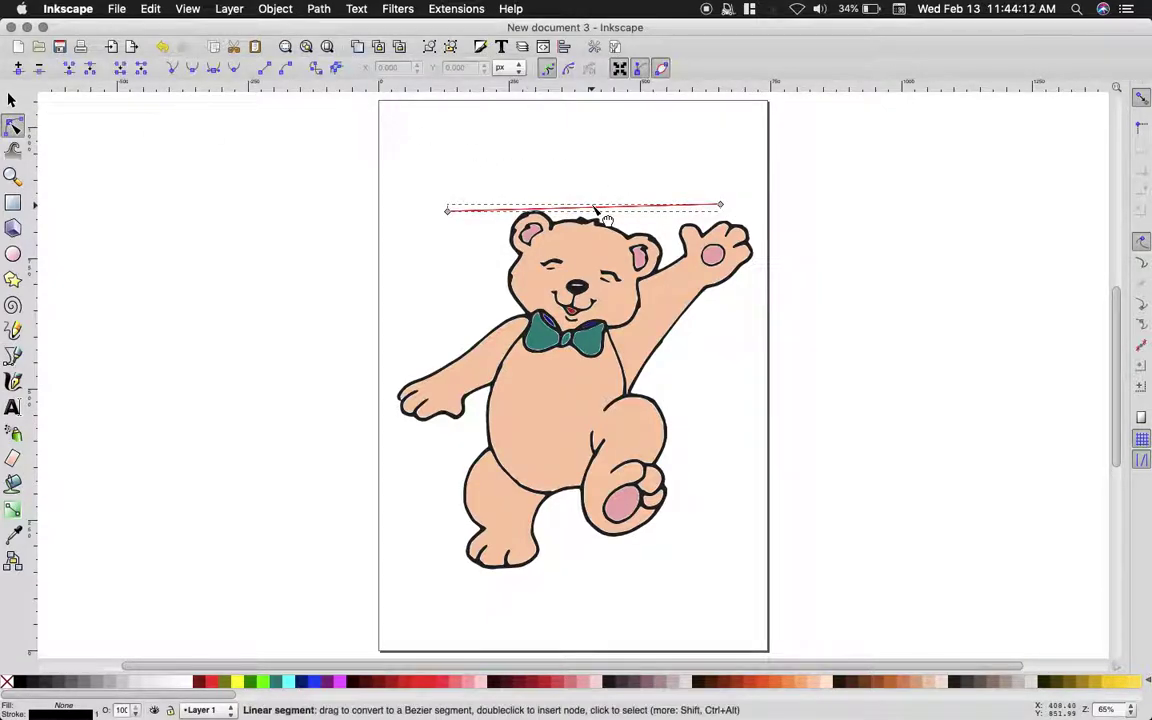
left_click_drag(587, 209, 566, 180)
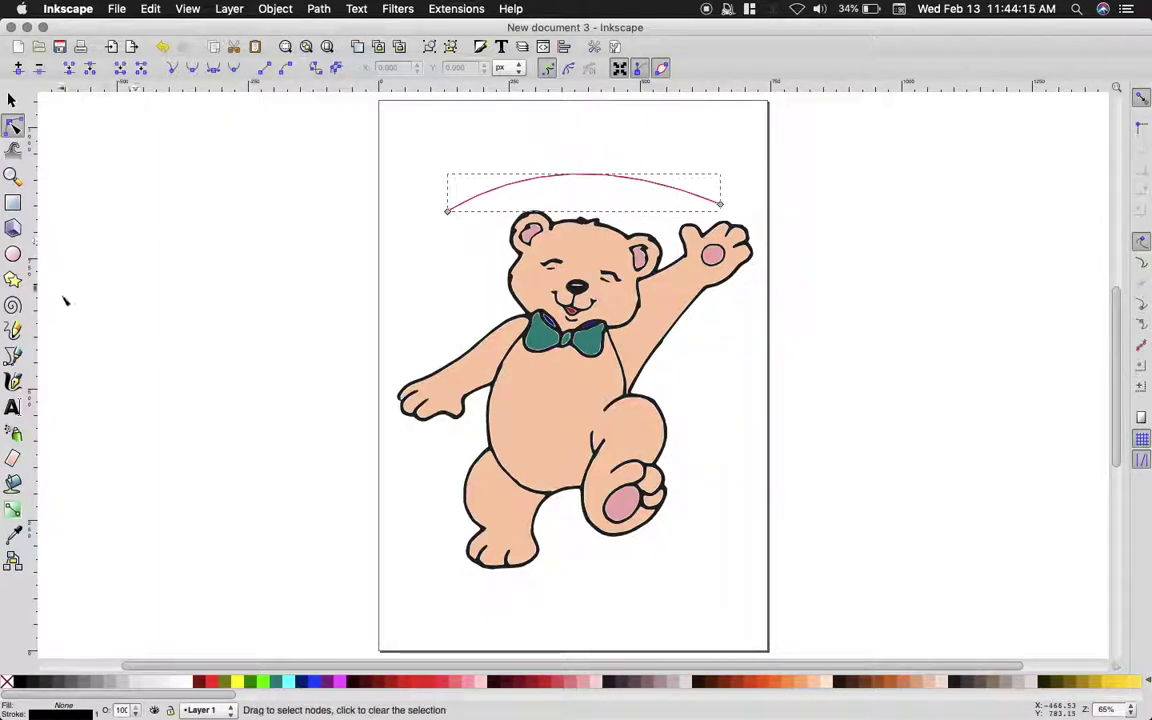
- Create a flowed text frame above the arc containing "HAPPY BEAR"
left_click(12, 407)
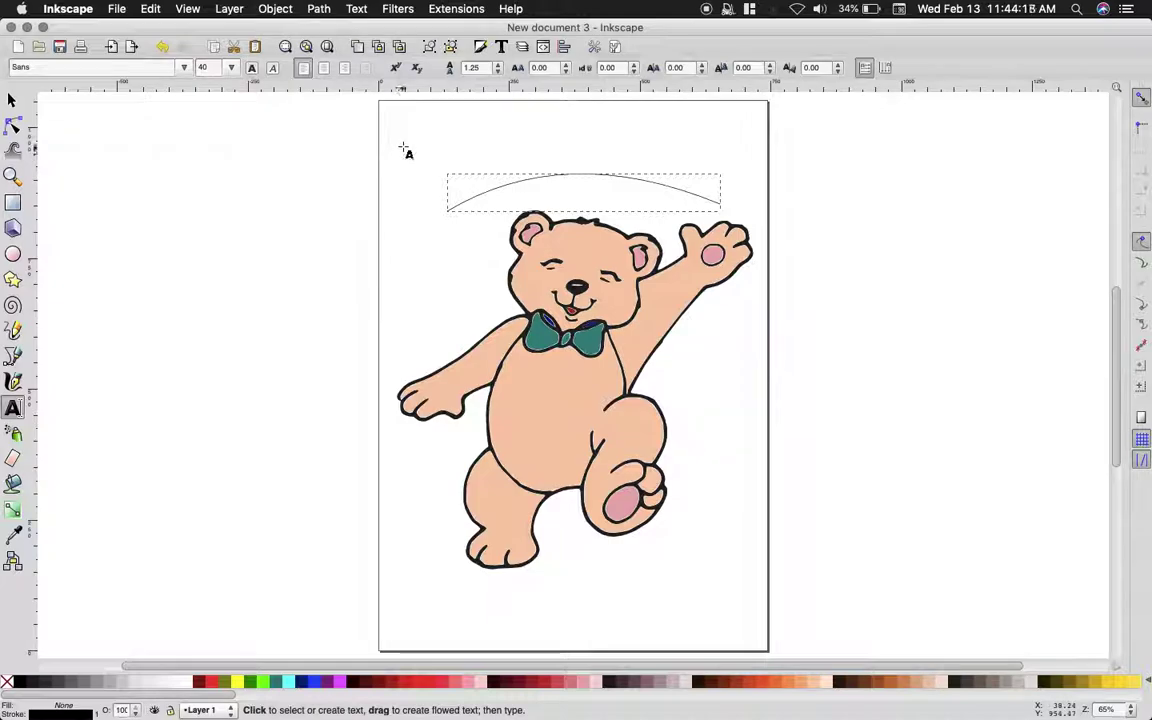
left_click_drag(411, 125, 628, 170)
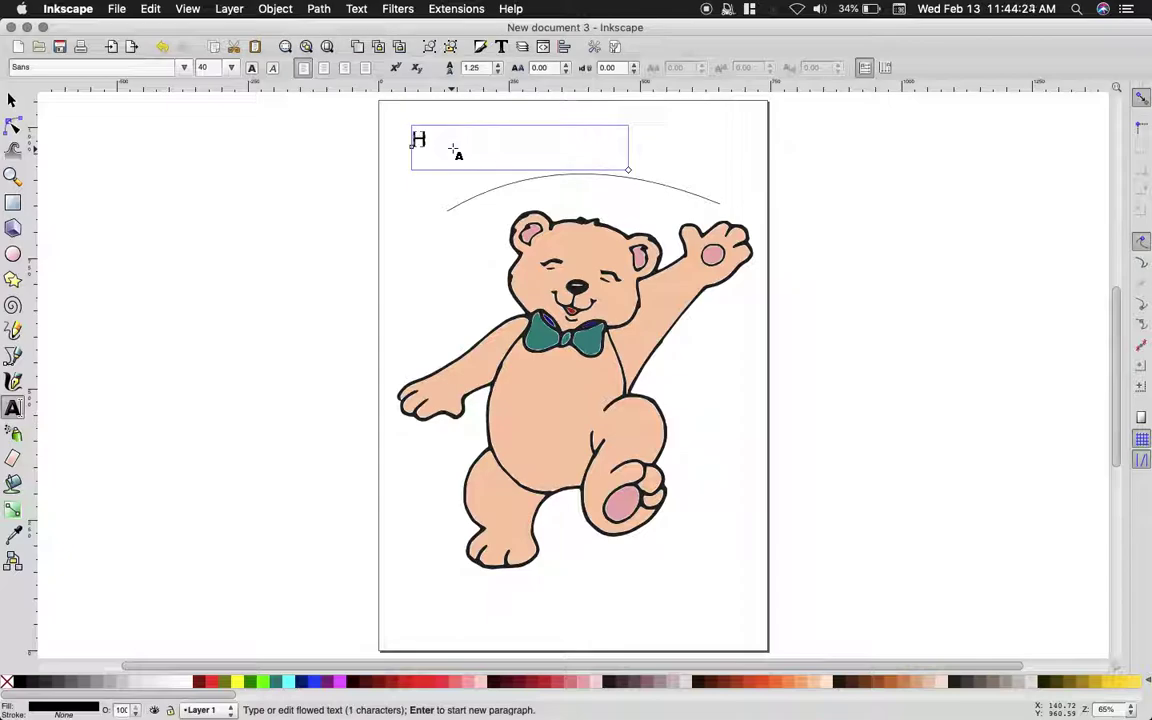
type("HAPPY BEAR")
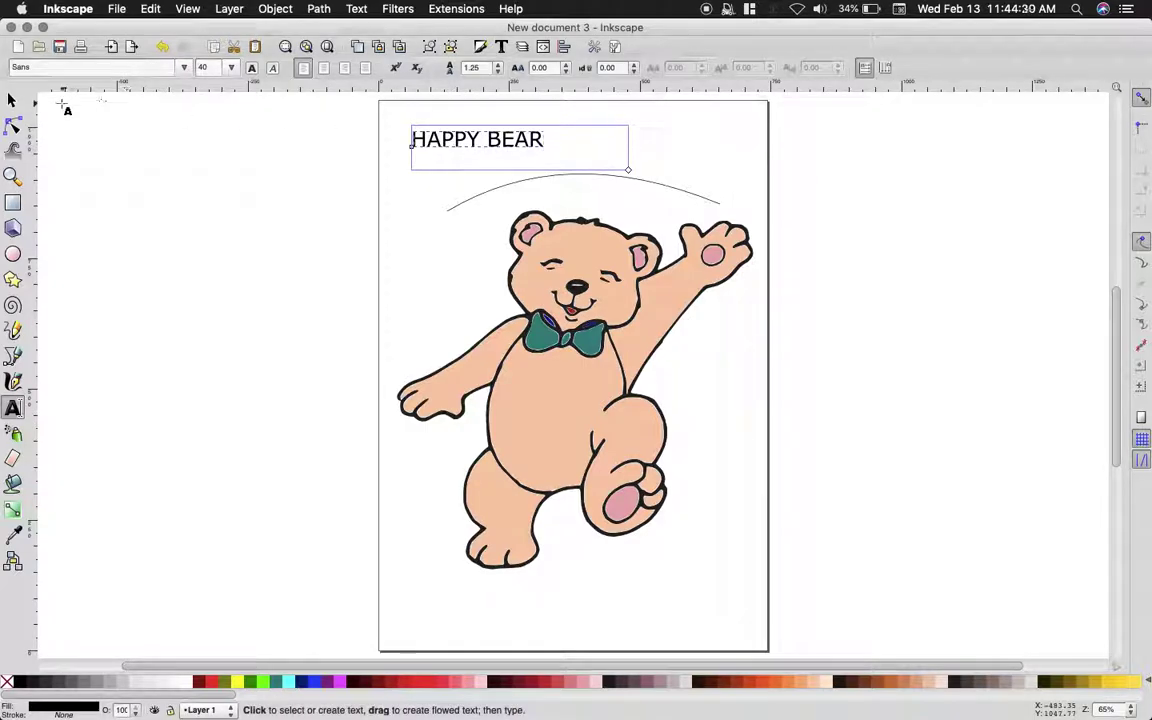
- Select the HAPPY BEAR text together with the arc and put the text on the path
left_click(12, 100)
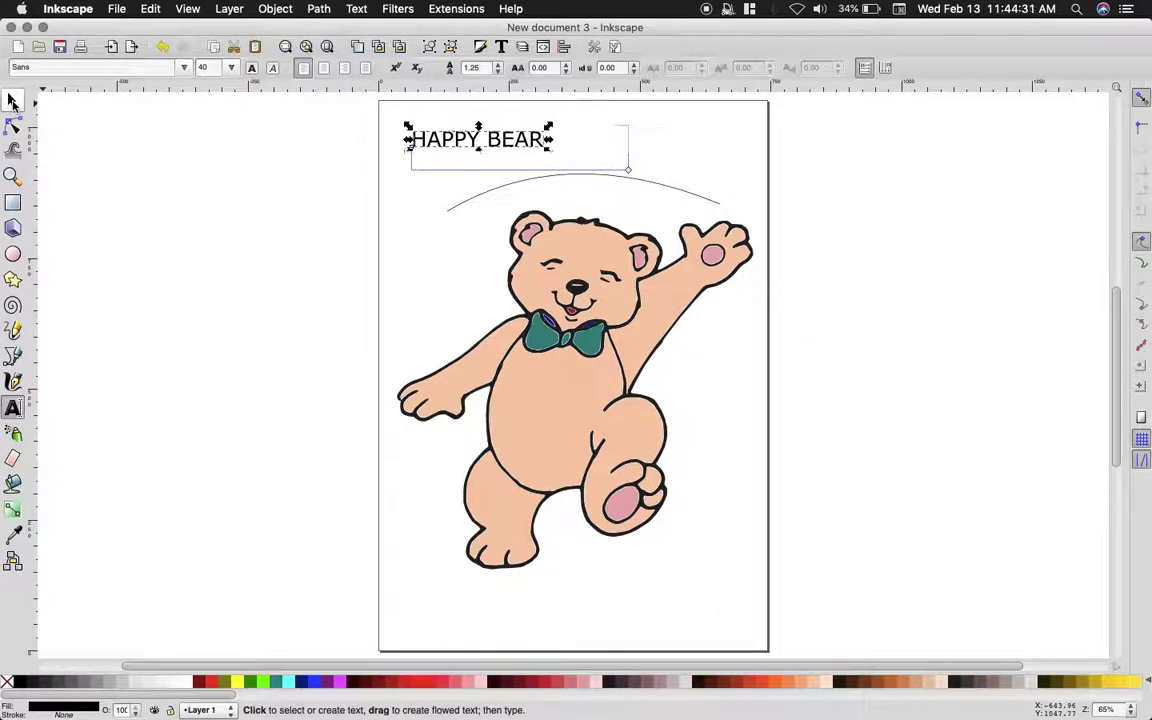
left_click(541, 183, "shift")
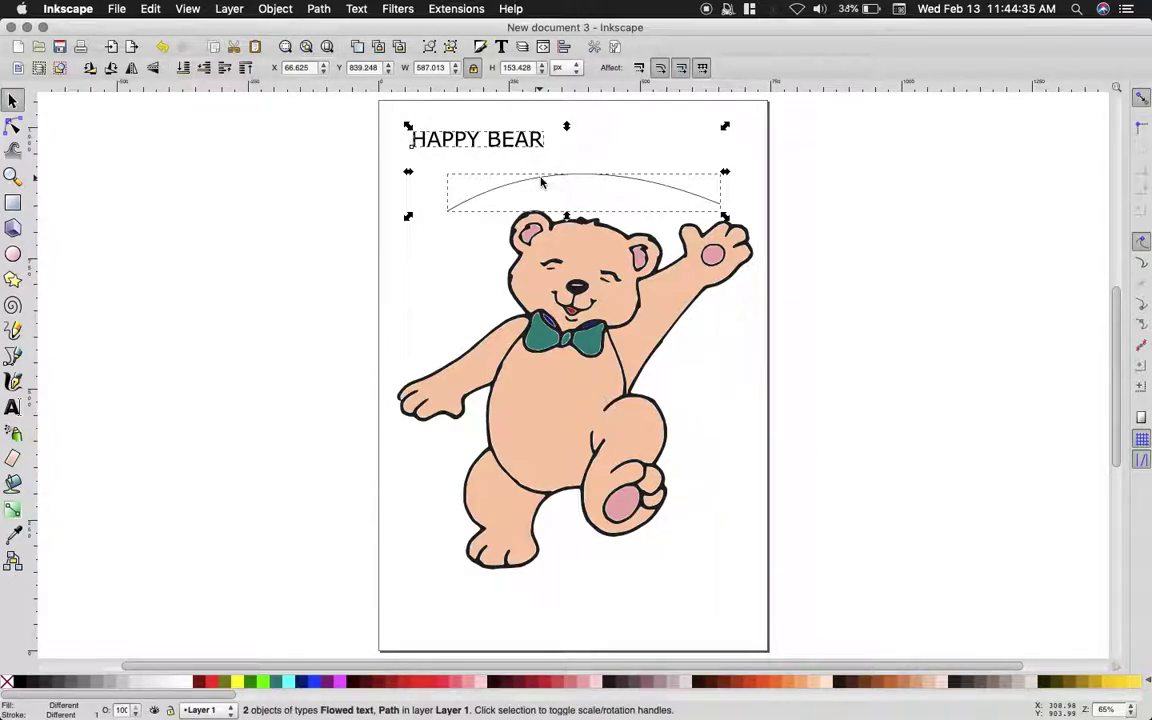
left_click(357, 9)
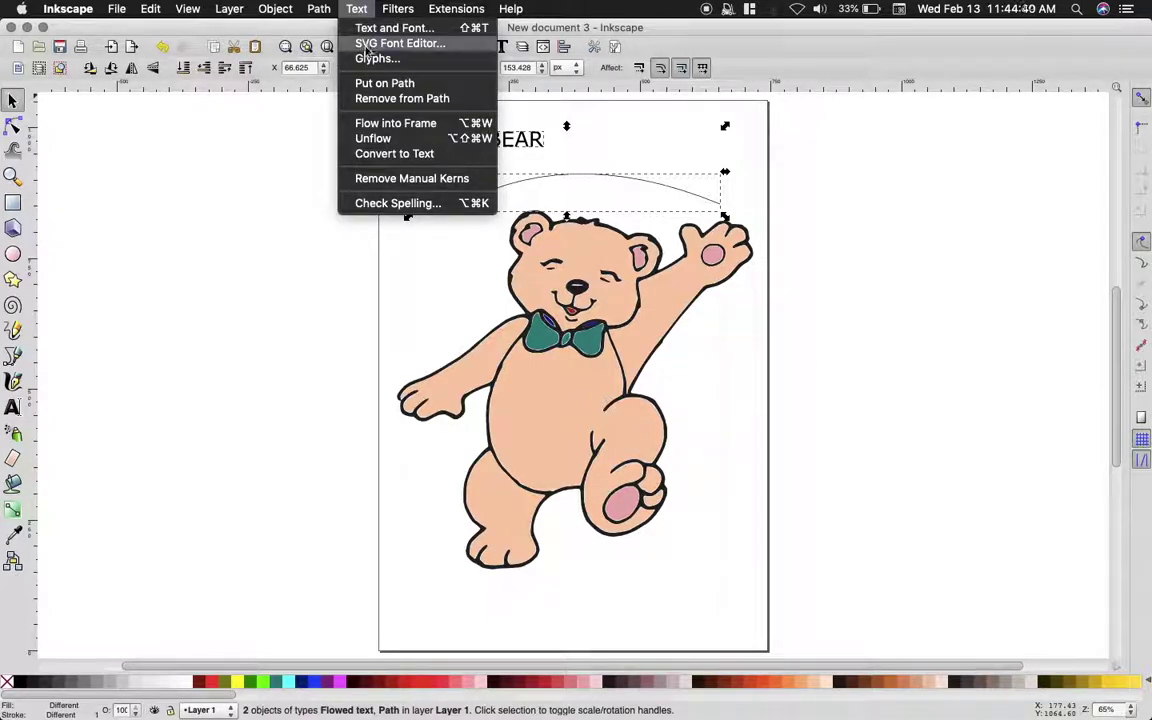
left_click(405, 84)
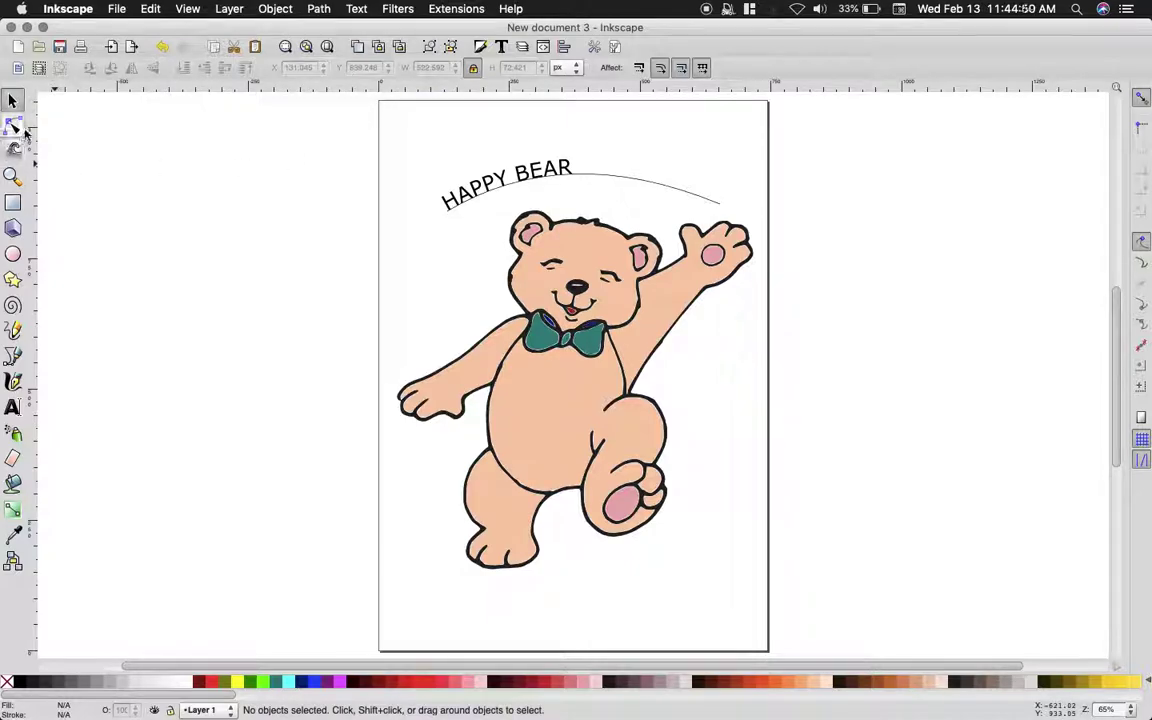
- Try to enlarge the curved HAPPY BEAR text to about 348 by 136 px
left_click(14, 131)
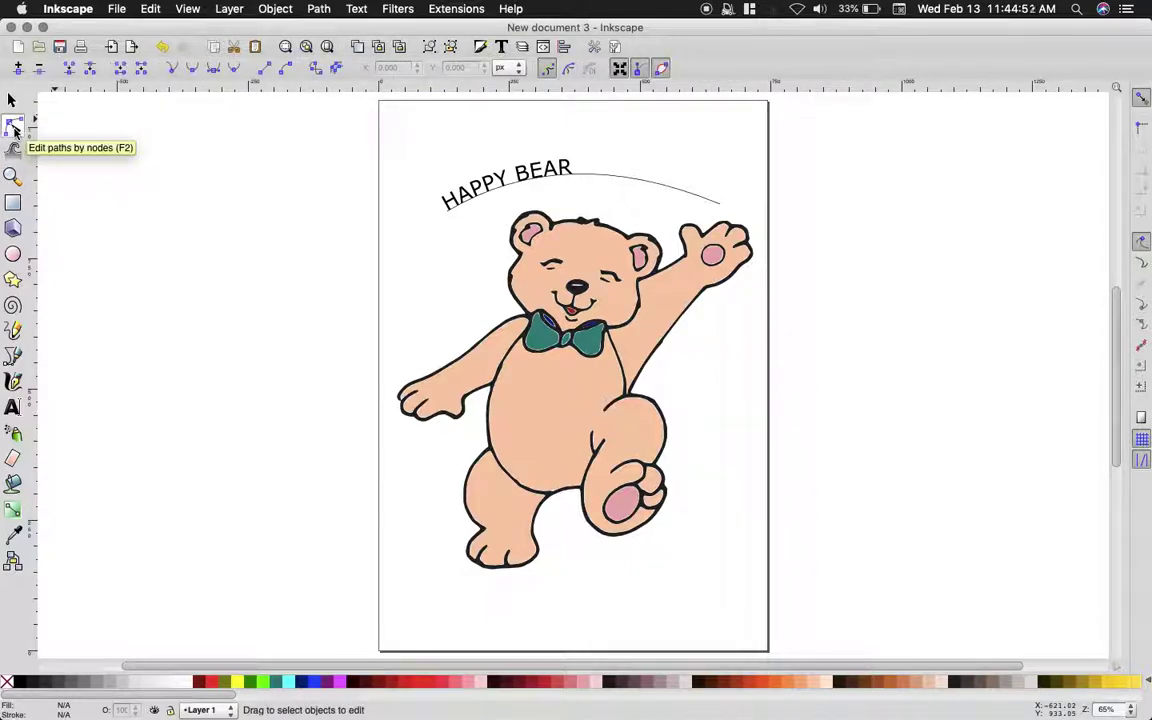
left_click(505, 180)
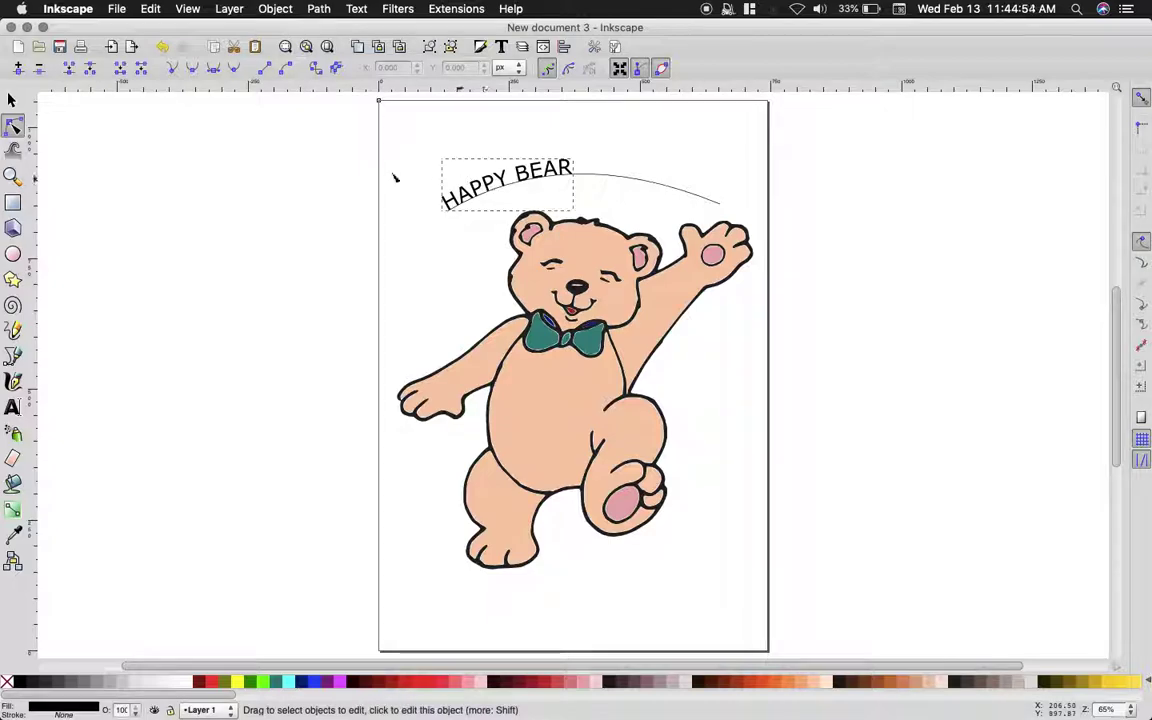
left_click(12, 99)
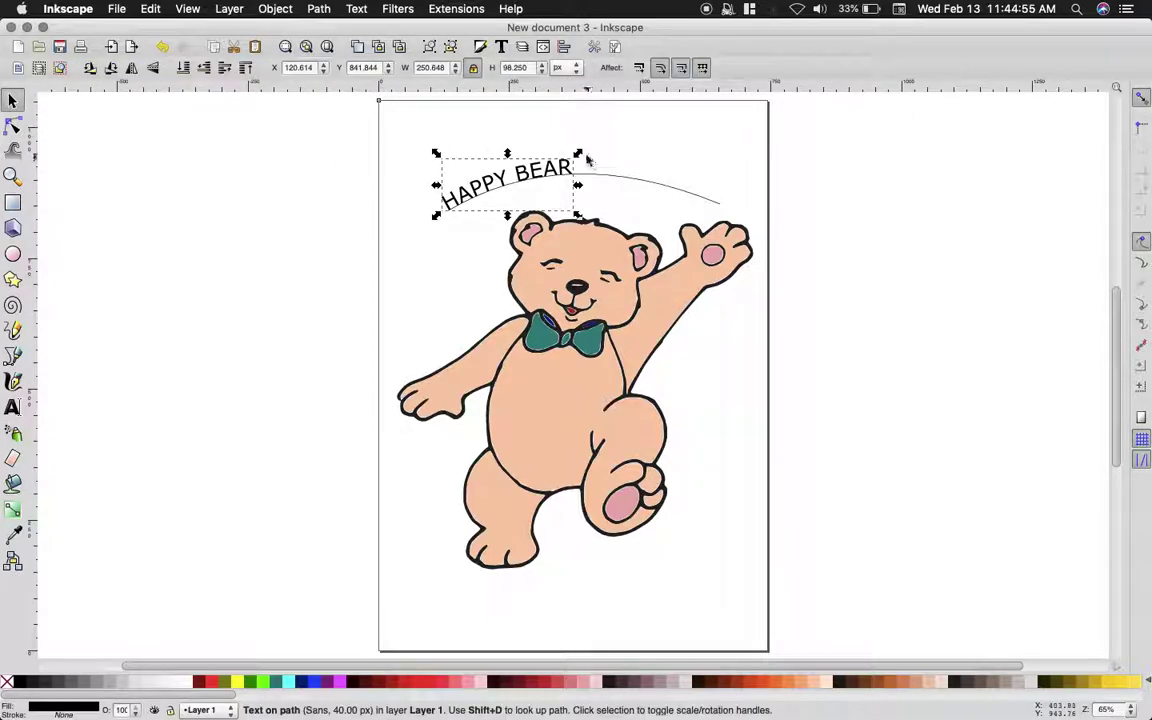
left_click_drag(578, 155, 663, 129)
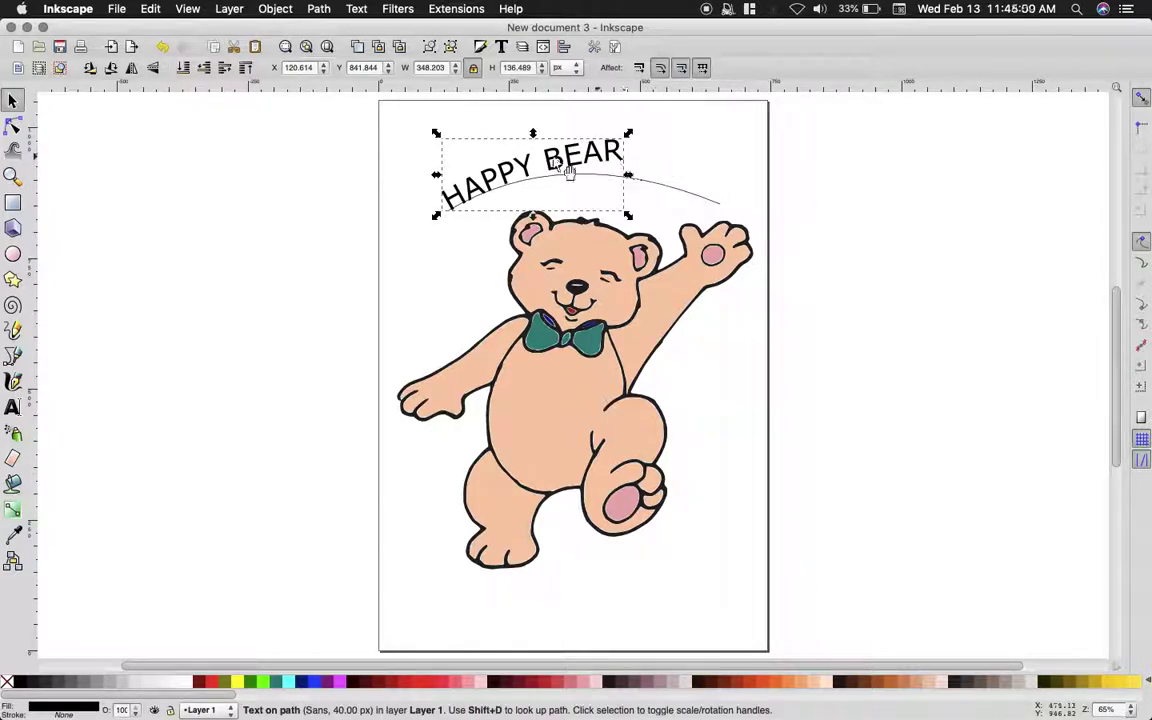
key("shift")
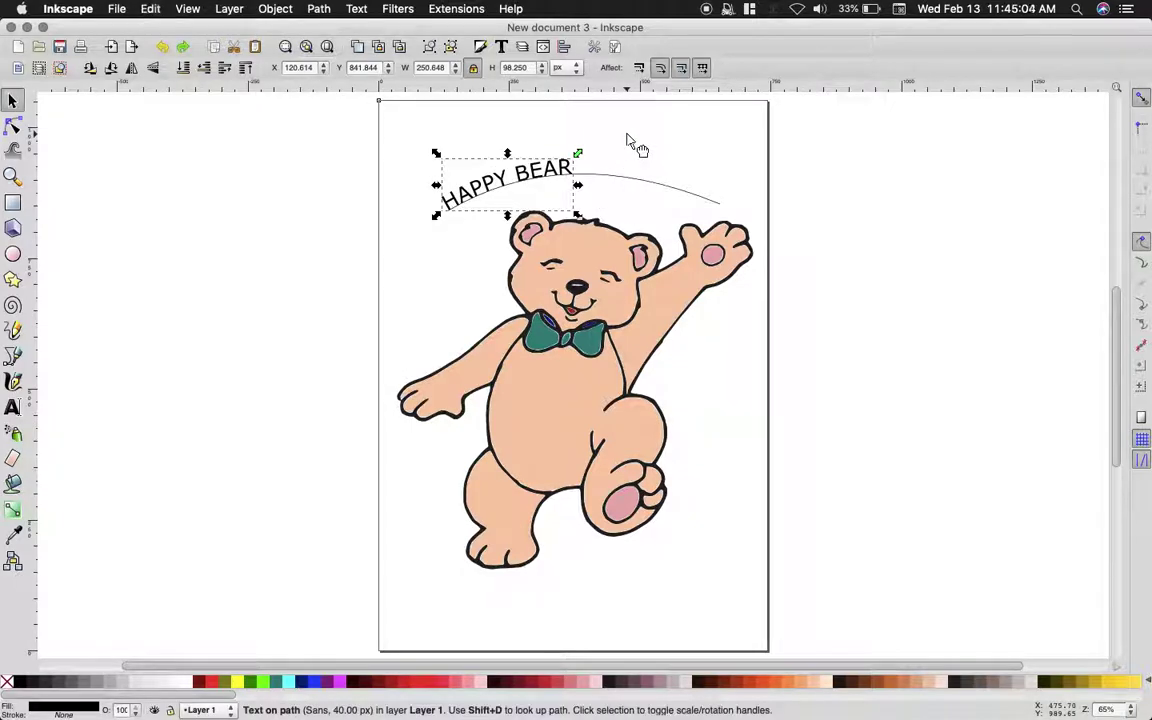
- Undo the resizing and the text-on-path placement, and enlarge the straight HAPPY BEAR text to about 491 by 57 px
key("ctrl+z")
key("ctrl+z")
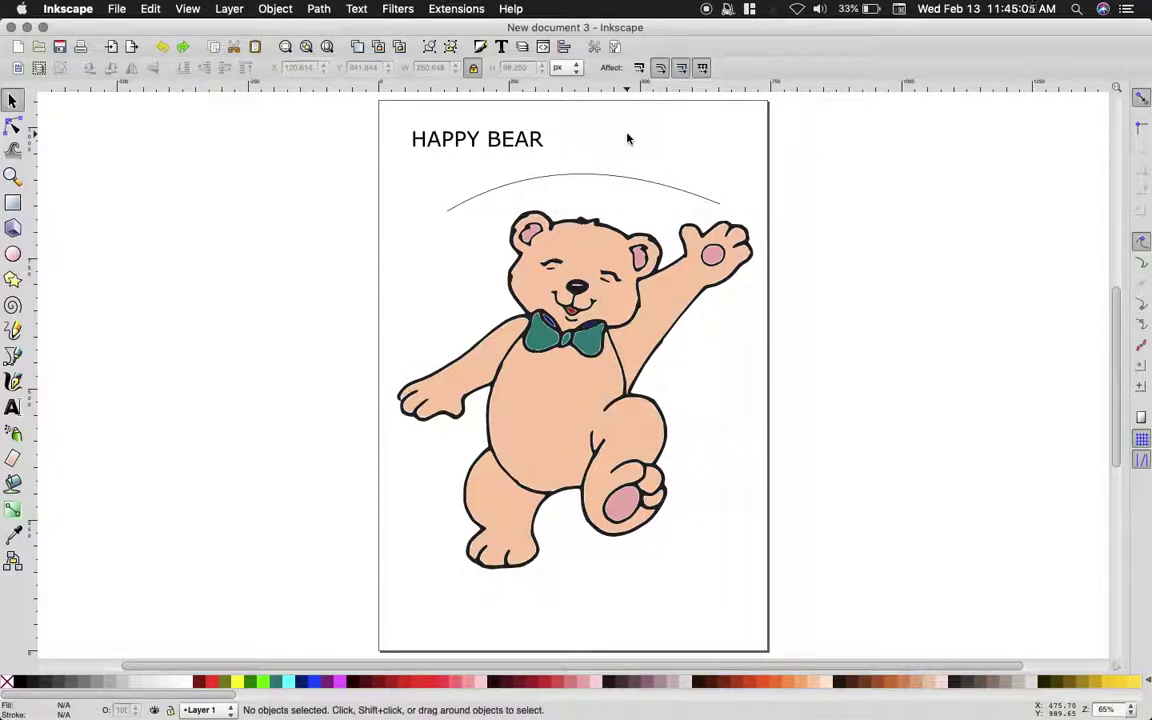
left_click(527, 145)
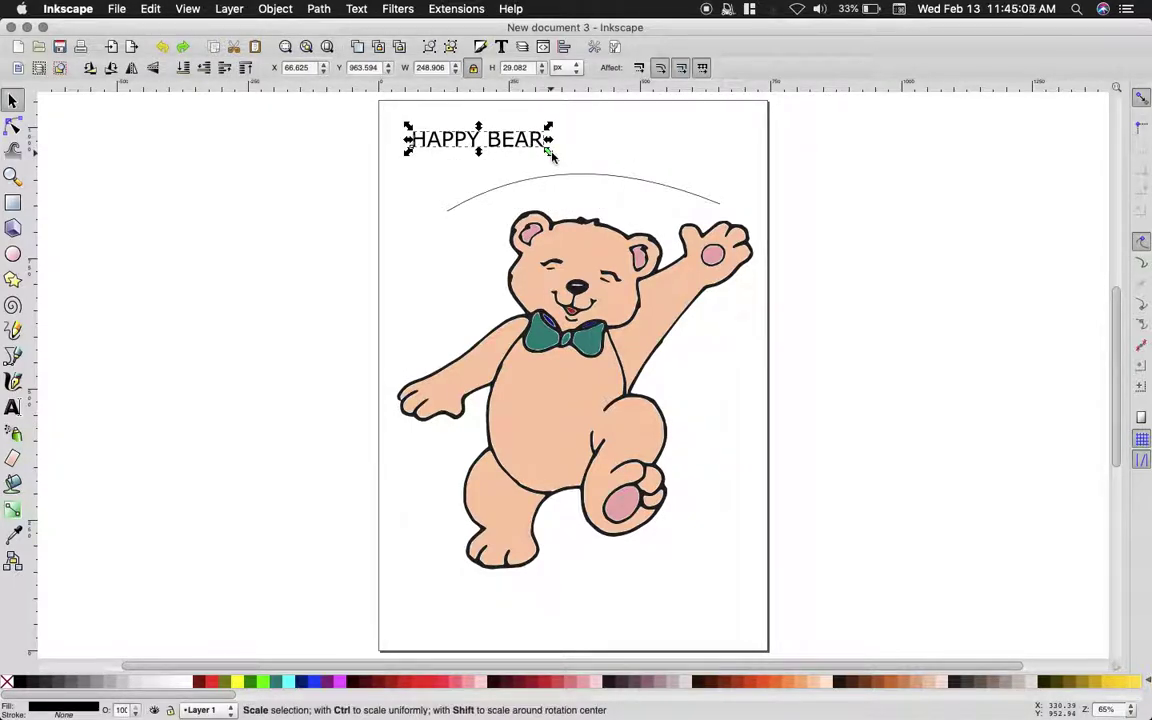
left_click_drag(551, 155, 688, 192)
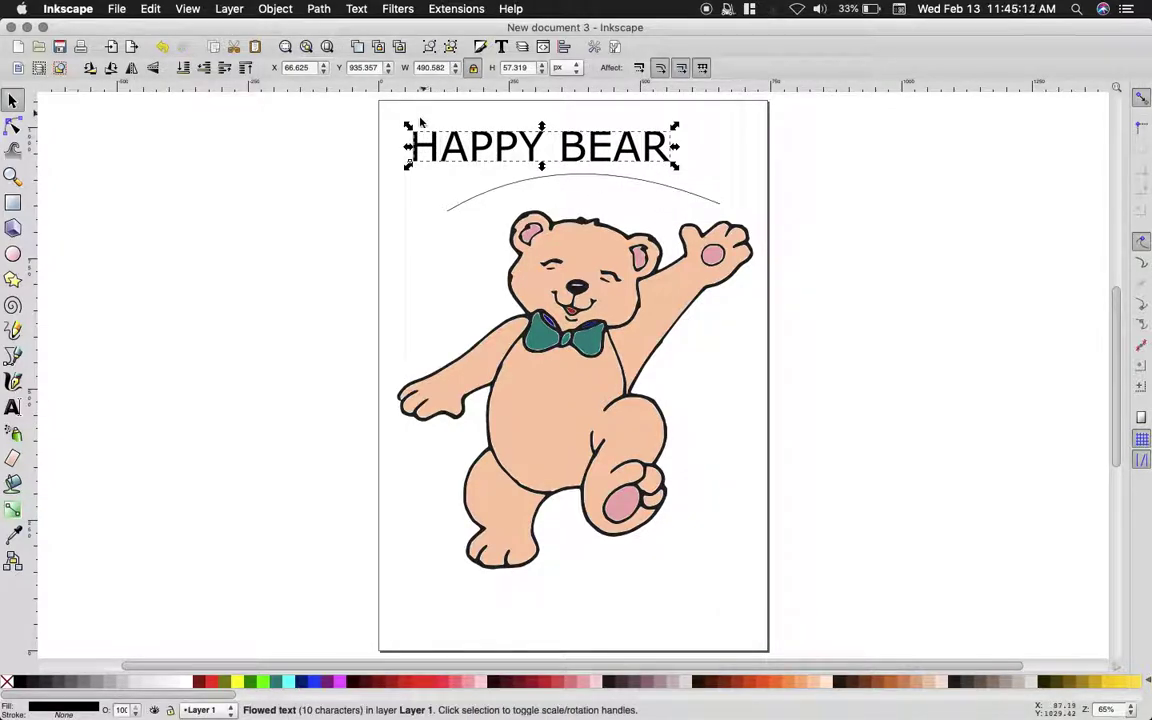
- Select the enlarged HAPPY BEAR text together with the arc and put the text on the path
left_click(527, 186, "shift")
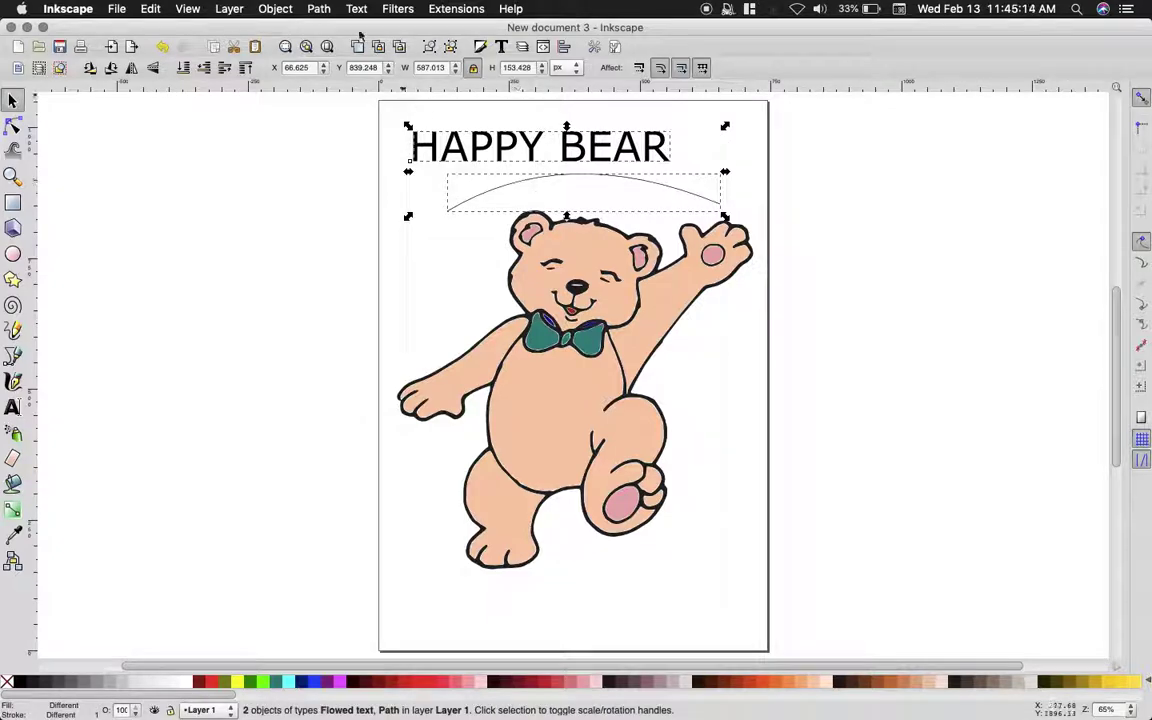
left_click(355, 9)
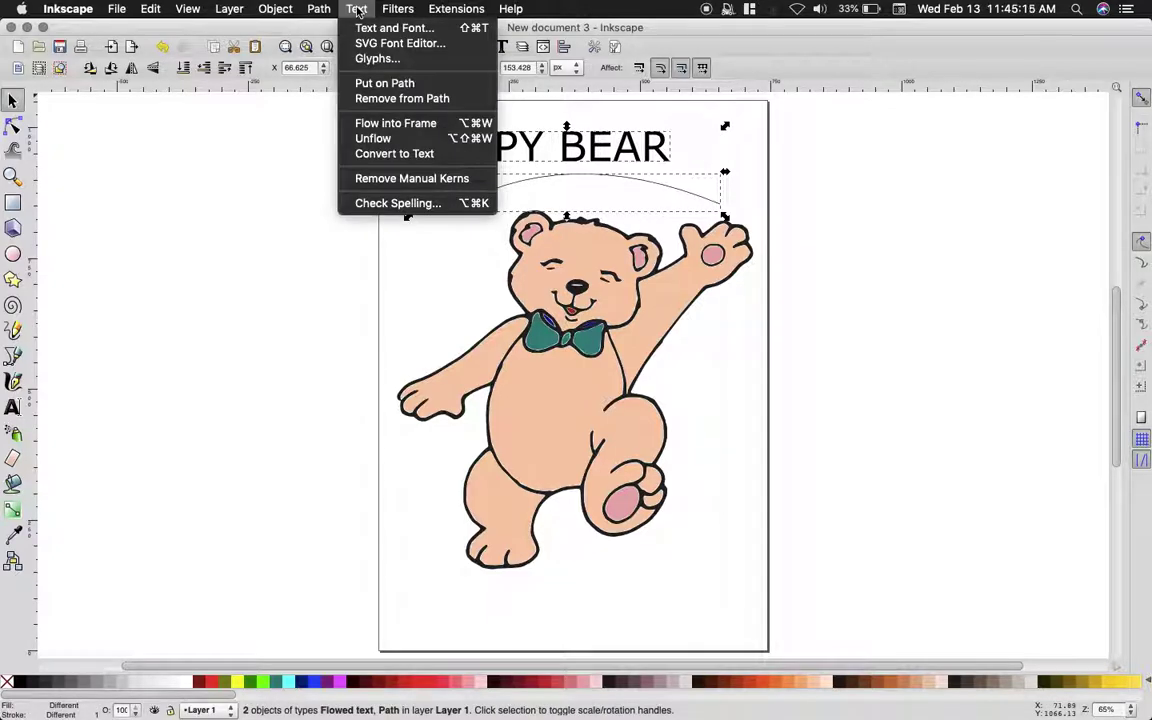
left_click(385, 84)
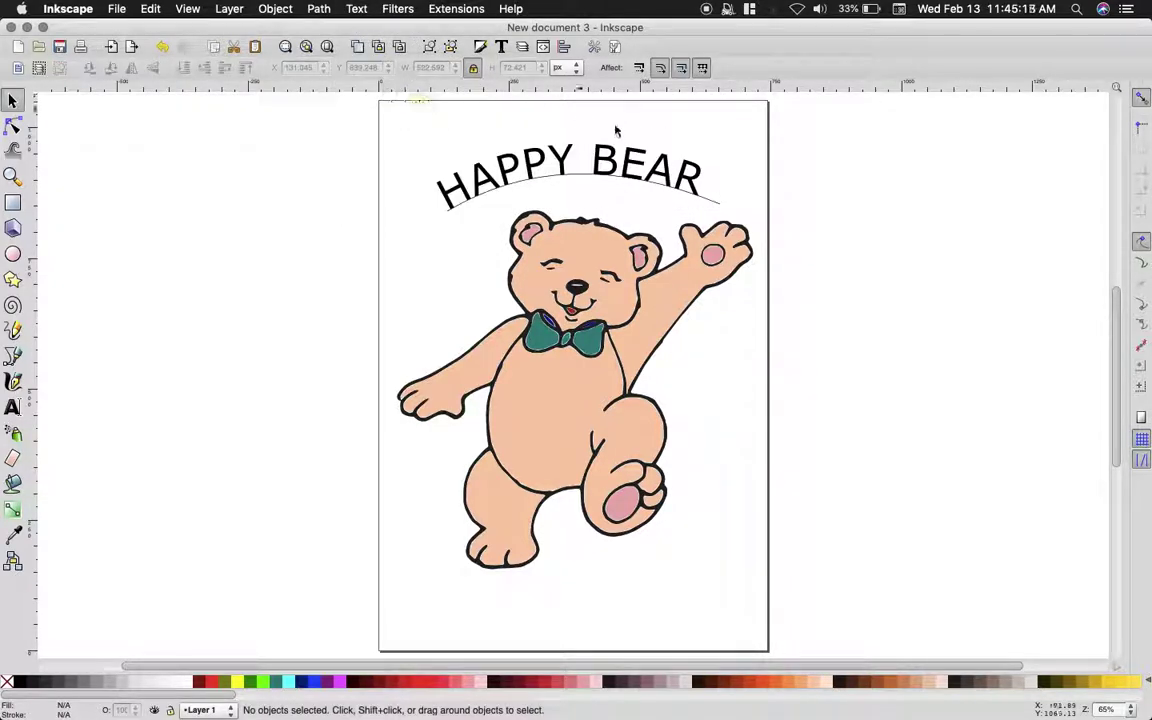
- Move the arc's right end node inward to about X 610, Y 865 px and bend the path into a gentle wave
left_click(715, 205)
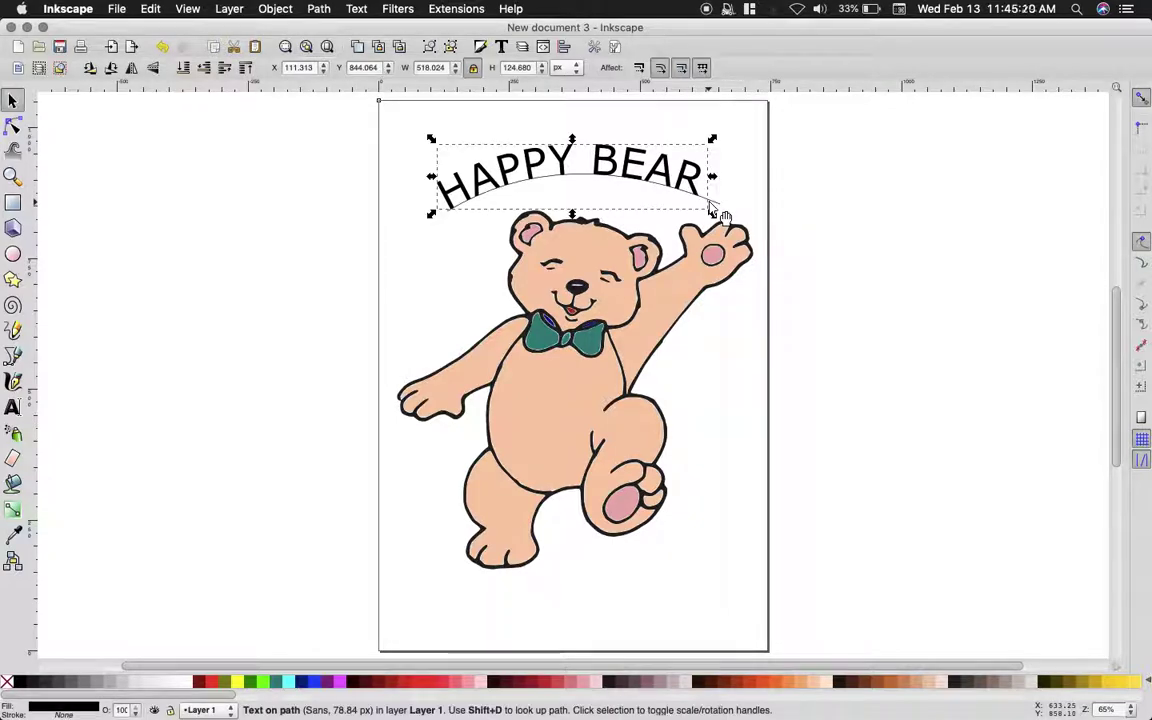
left_click(720, 209)
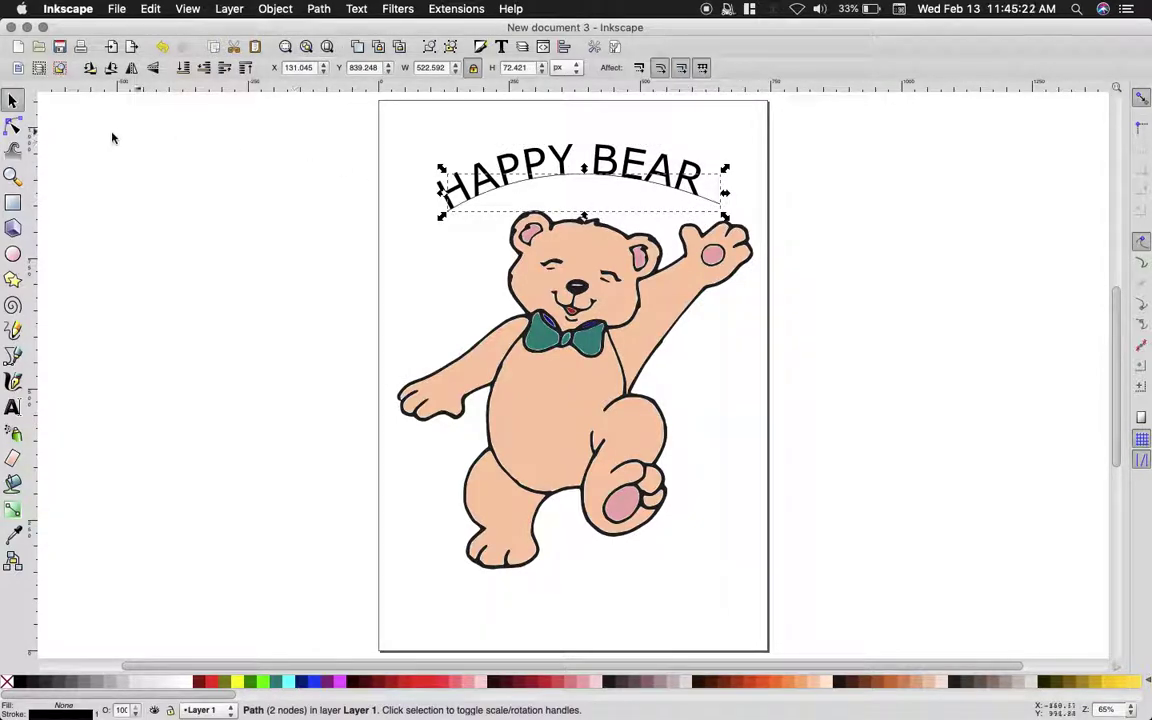
mouse_move(586, 172)
left_mouse_down()
mouse_move(586, 212)
mouse_move(589, 175)
mouse_move(597, 206)
mouse_move(603, 172)
left_mouse_up()
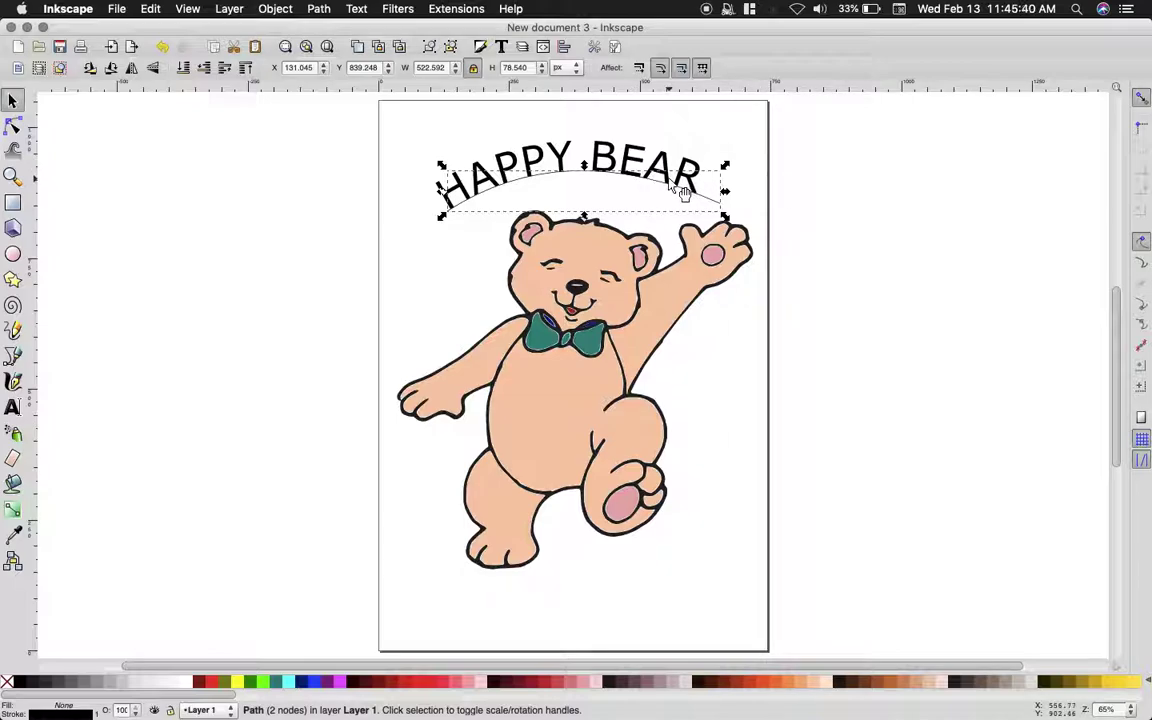
left_click(13, 126)
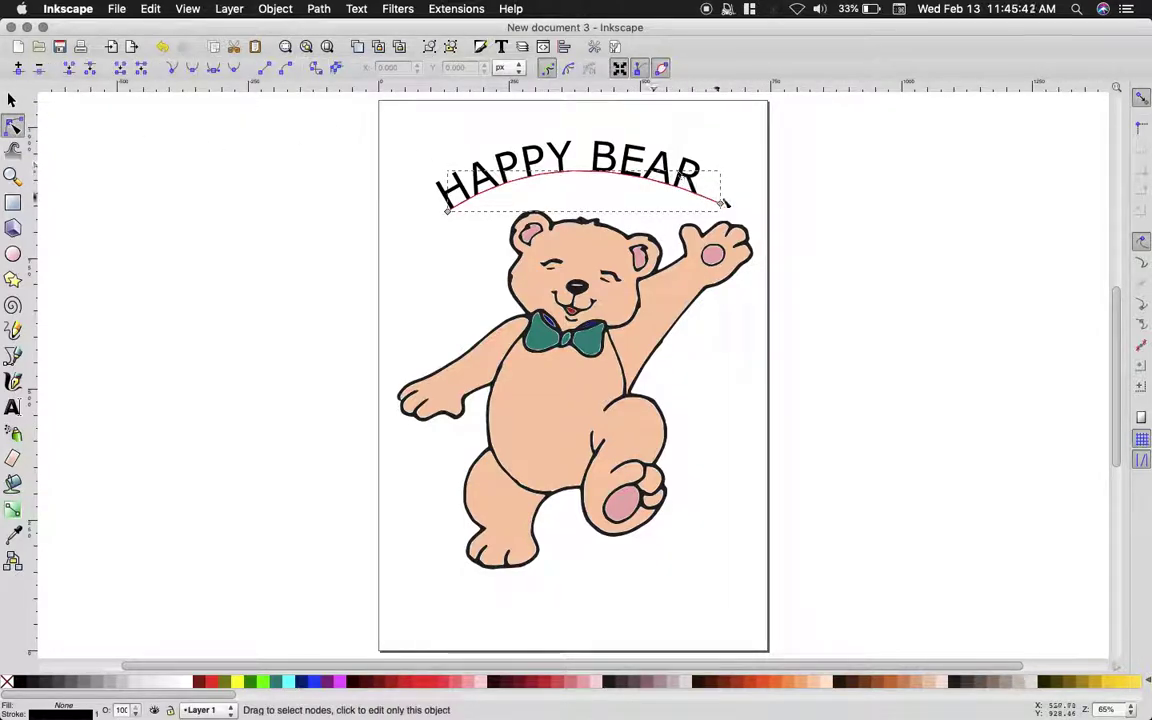
left_click_drag(722, 206, 697, 200)
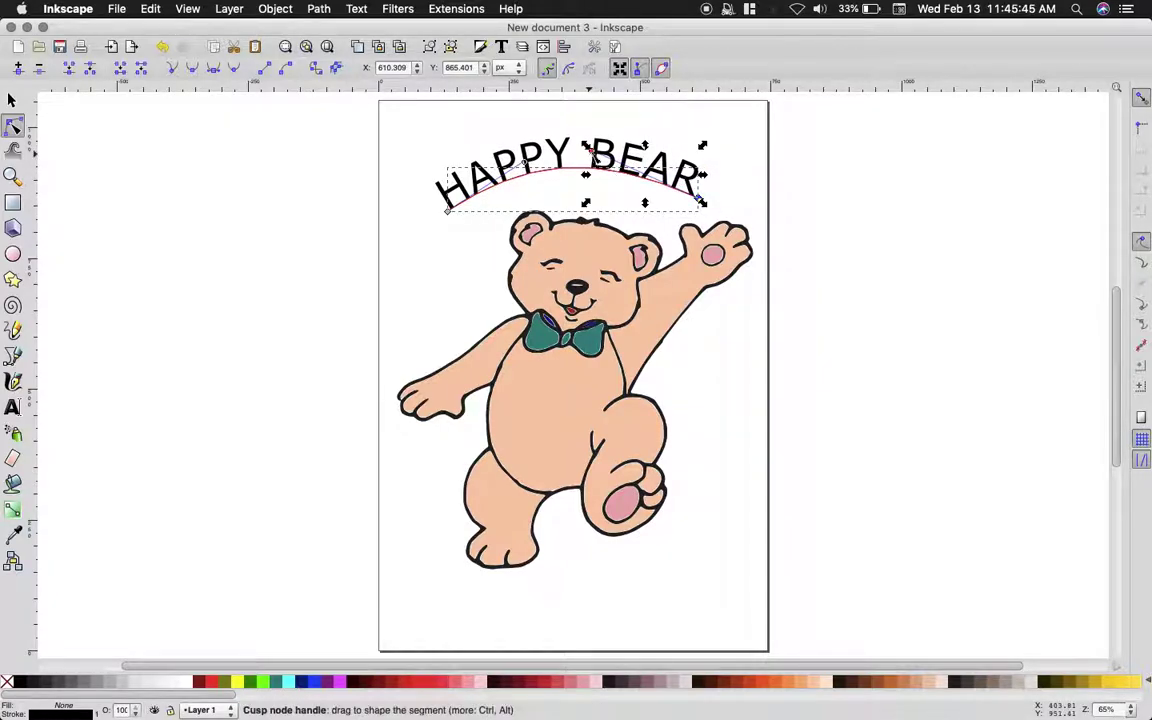
left_click_drag(608, 140, 596, 226)
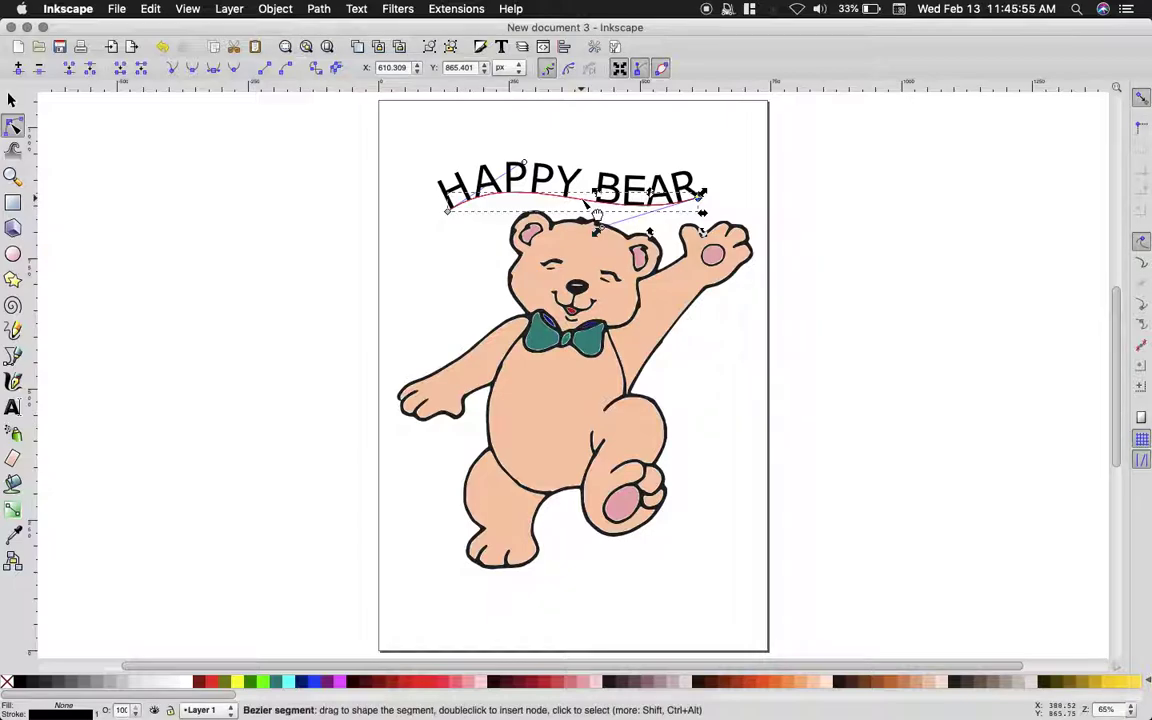
left_click(411, 172)
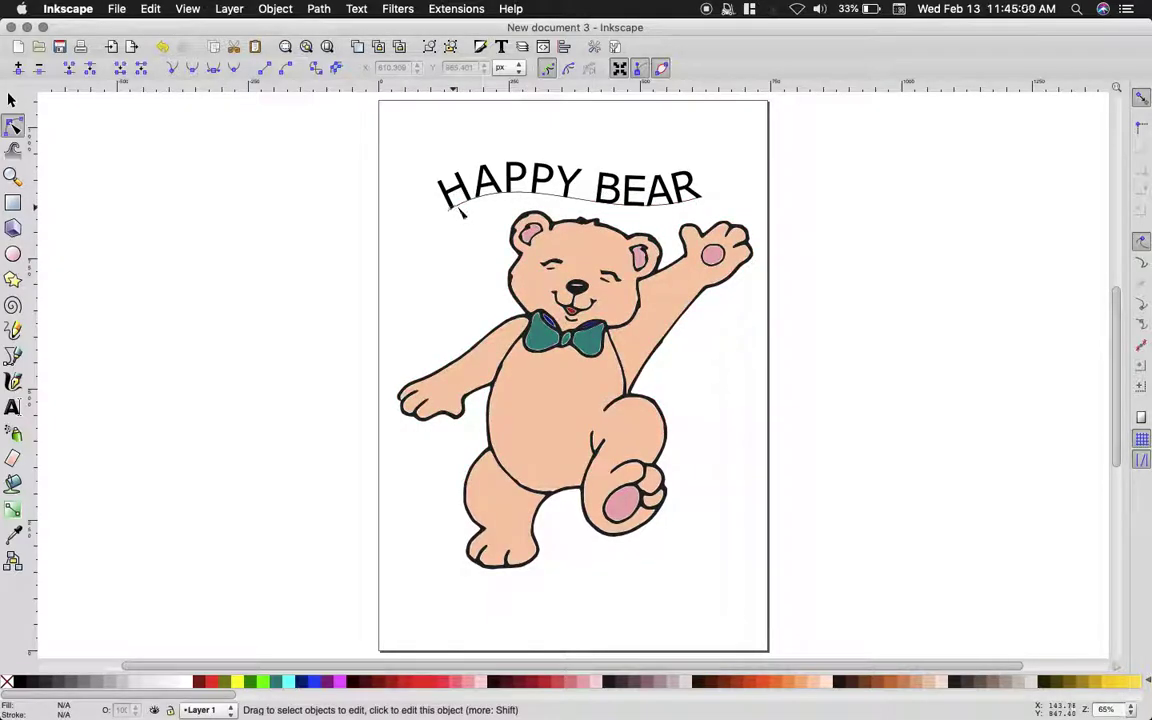
- Select the wavy path under the HAPPY BEAR text and set its stroke to none
left_click(585, 203)
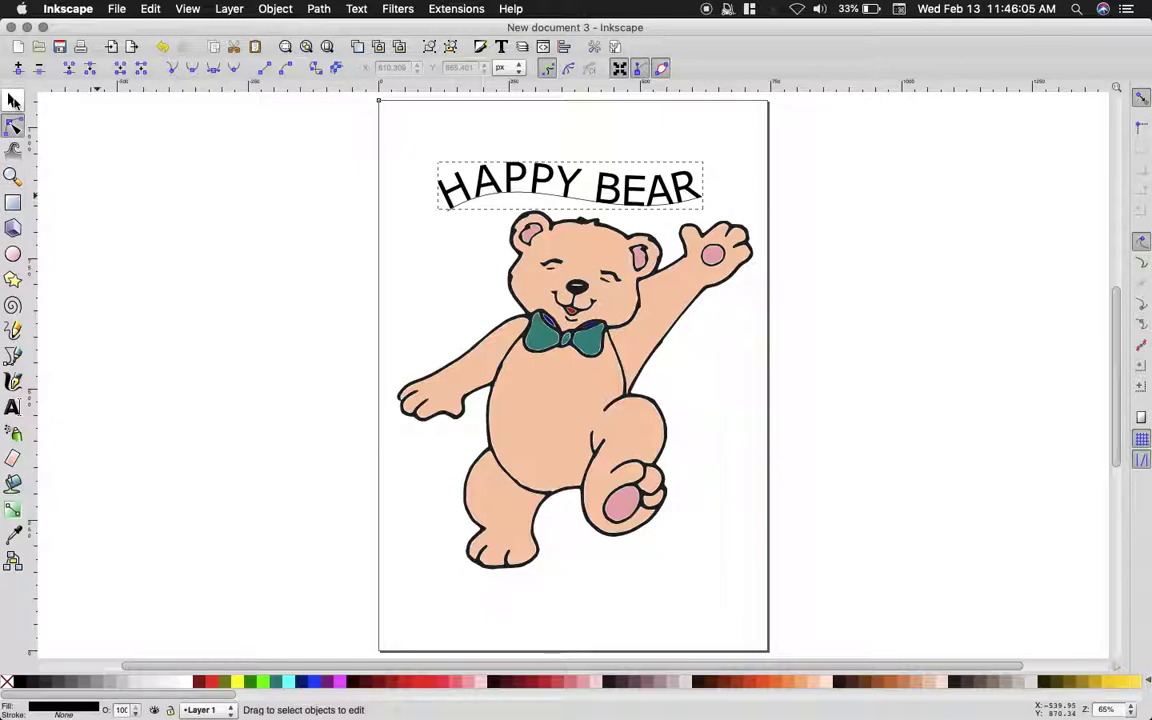
left_click(450, 214)
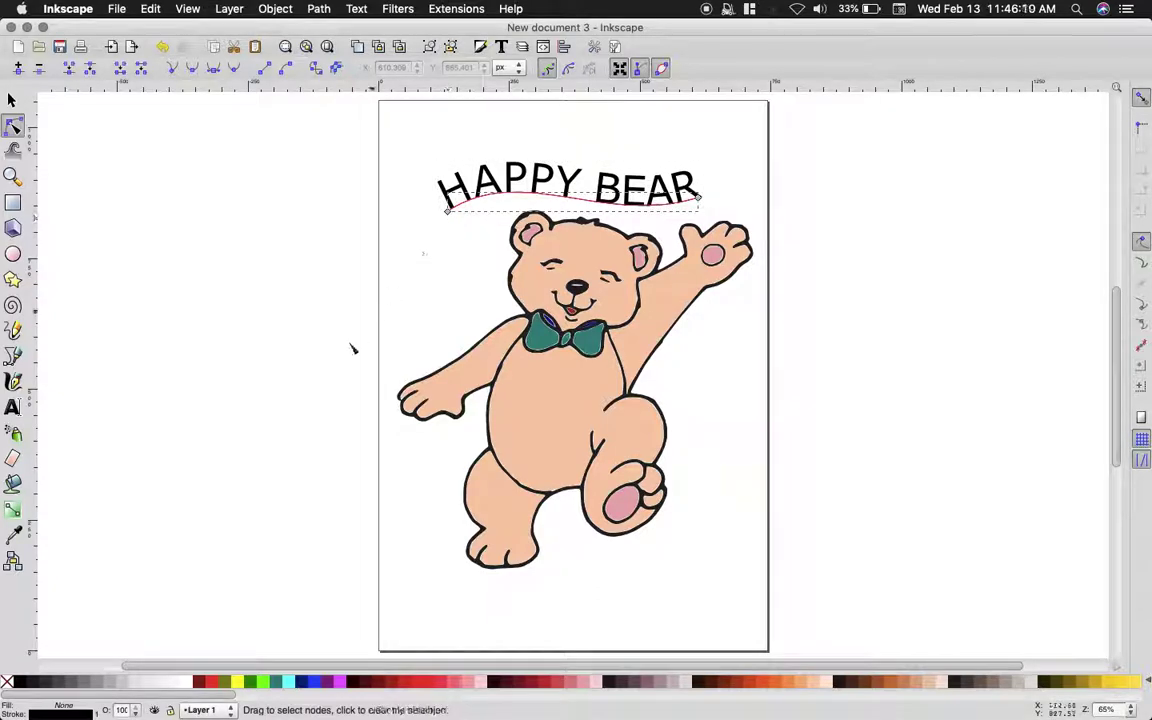
right_click(7, 683)
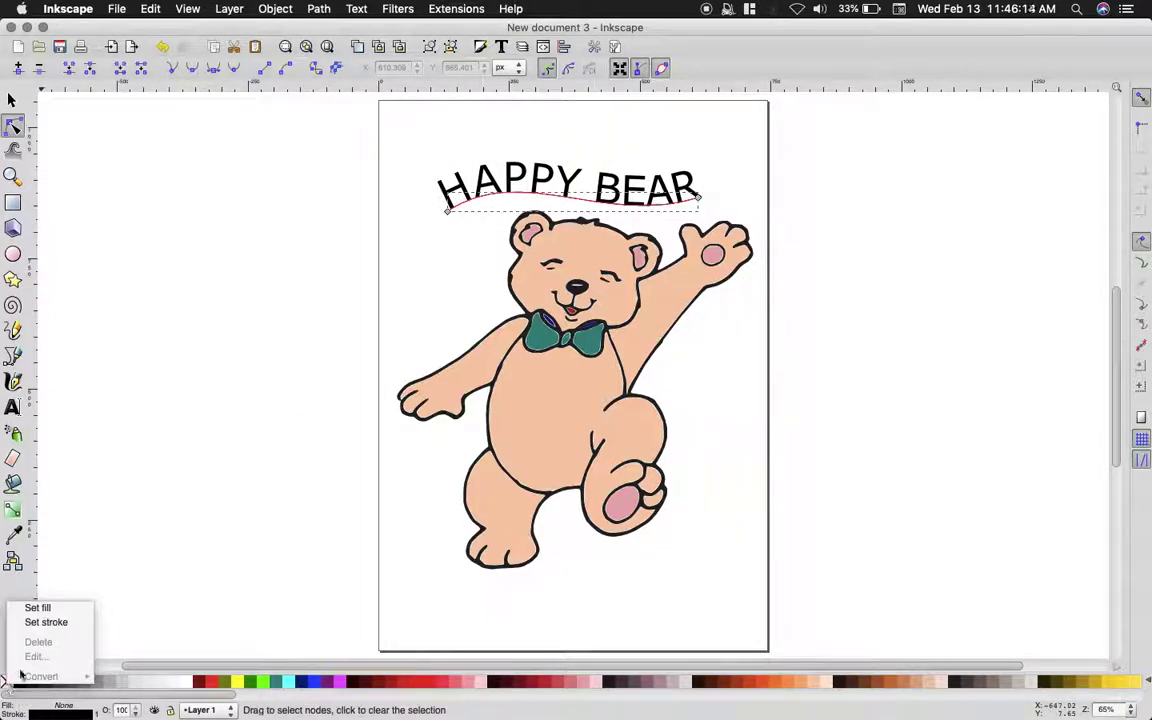
left_click(46, 624)
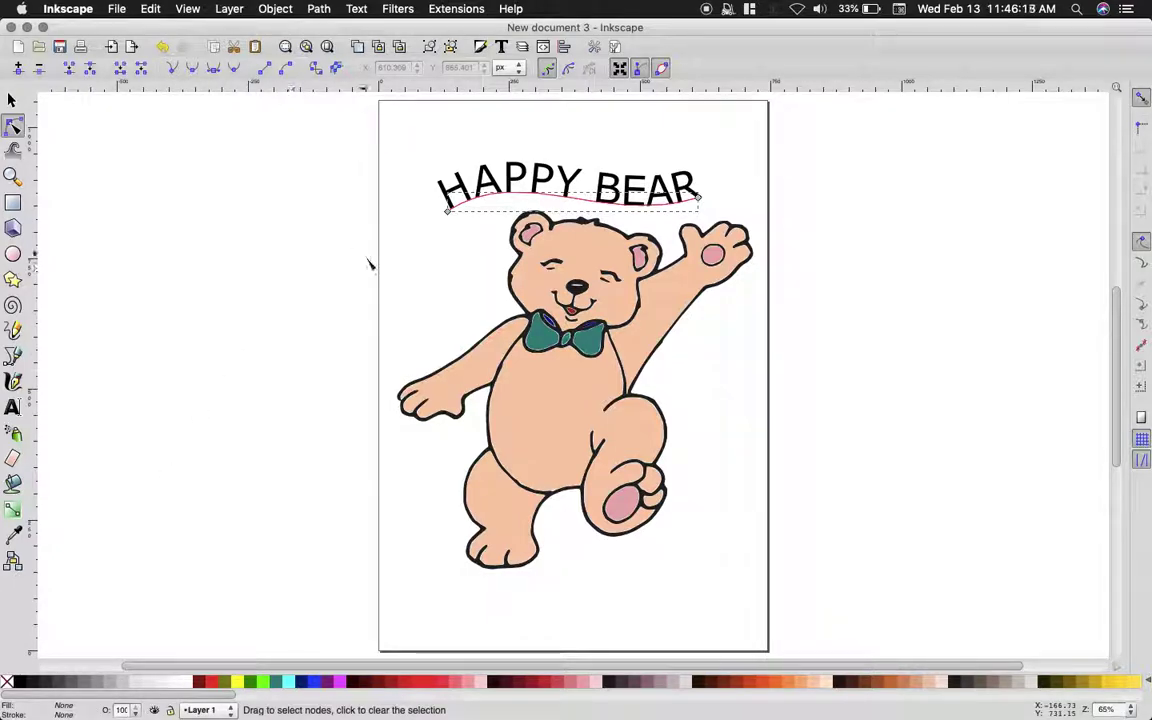
left_click(418, 249)
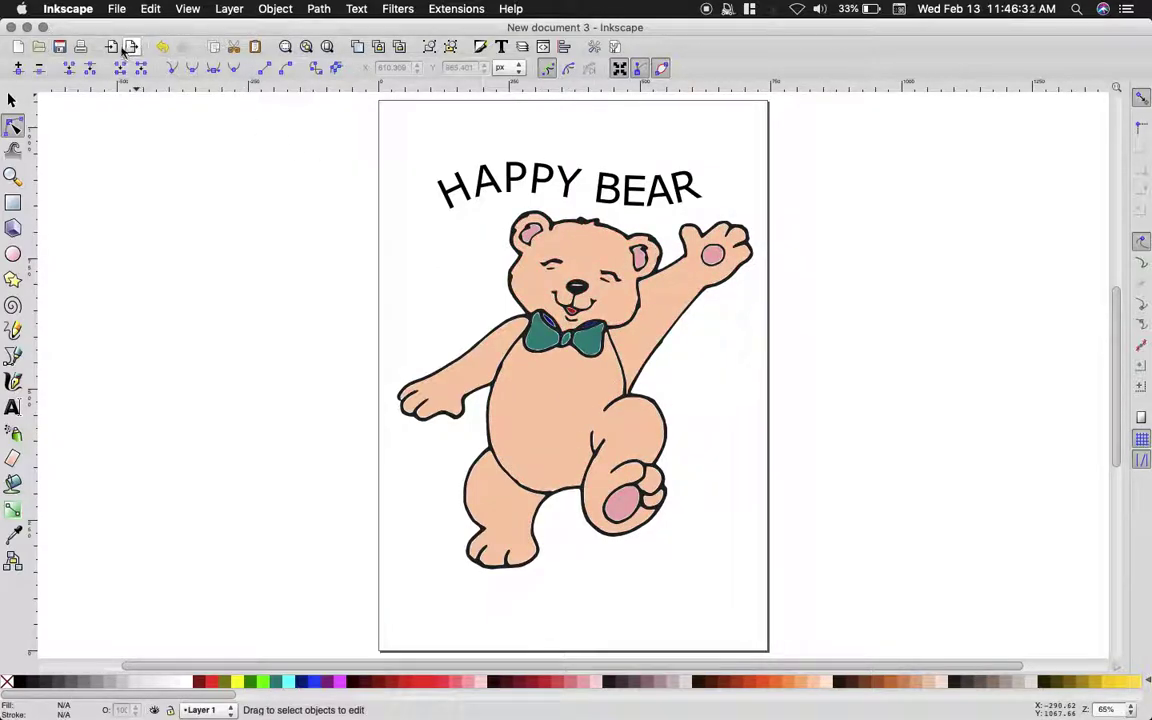
- Save the drawing to the Desktop as an Inkscape SVG named "ASIGNACION #4"
left_click(124, 14)
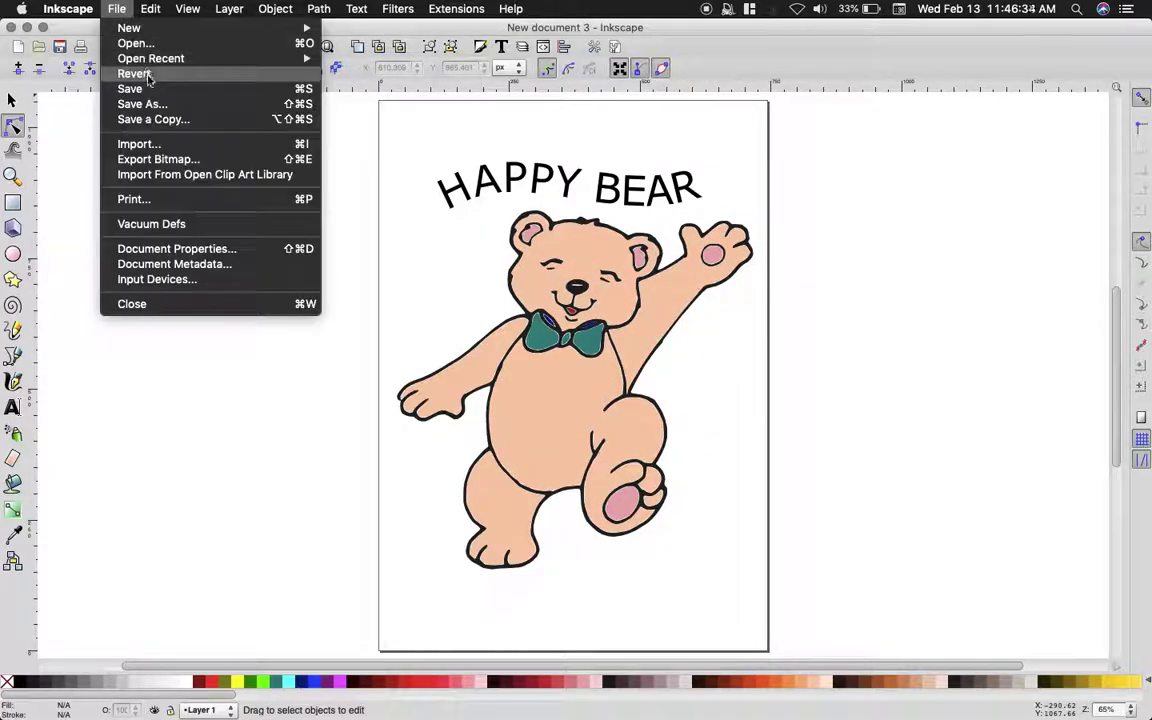
left_click(151, 106)
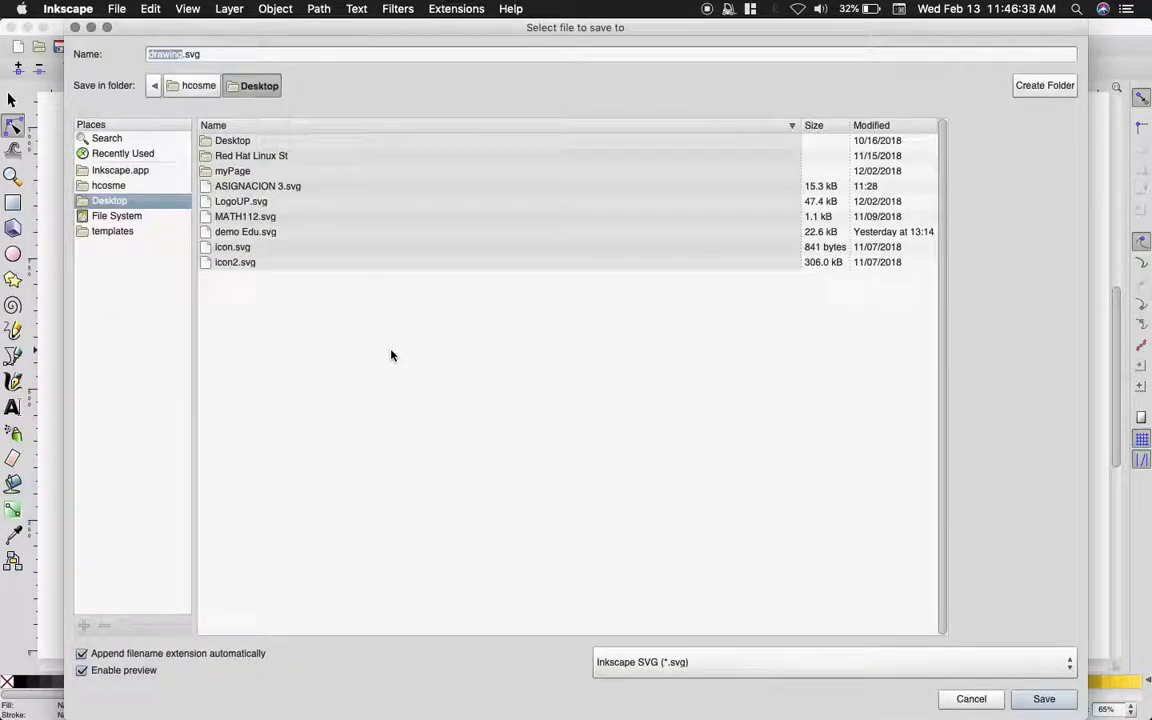
type("7SIGNACION #4")
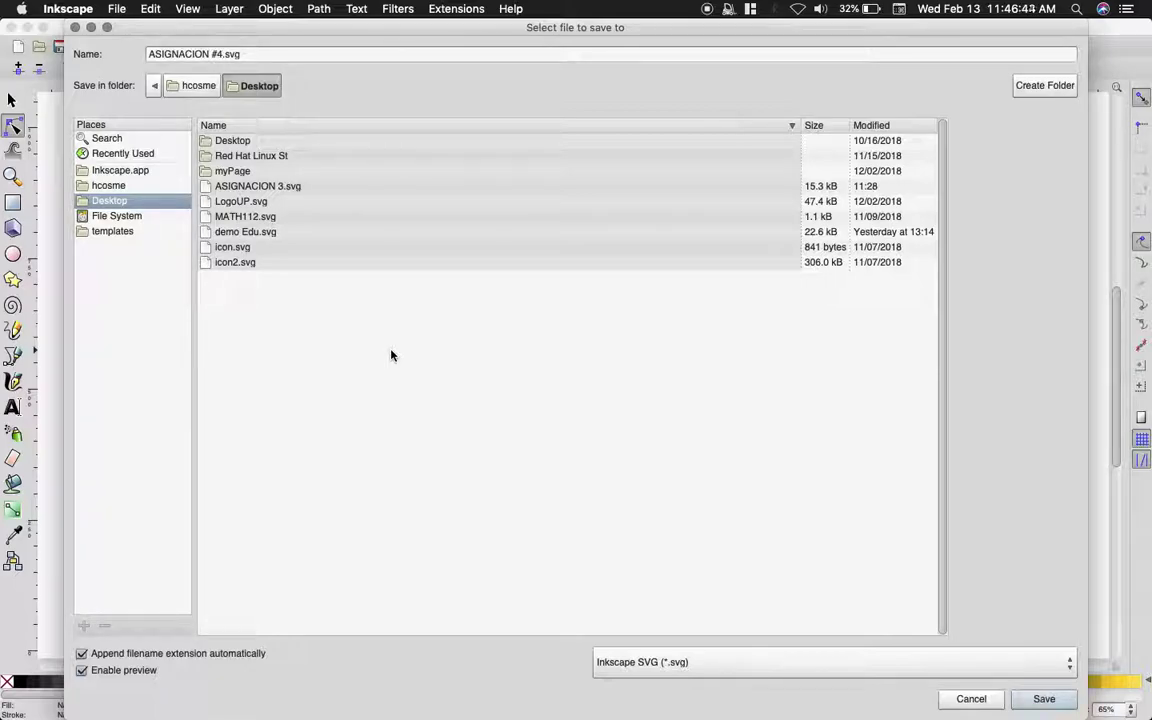
left_click(1043, 699)
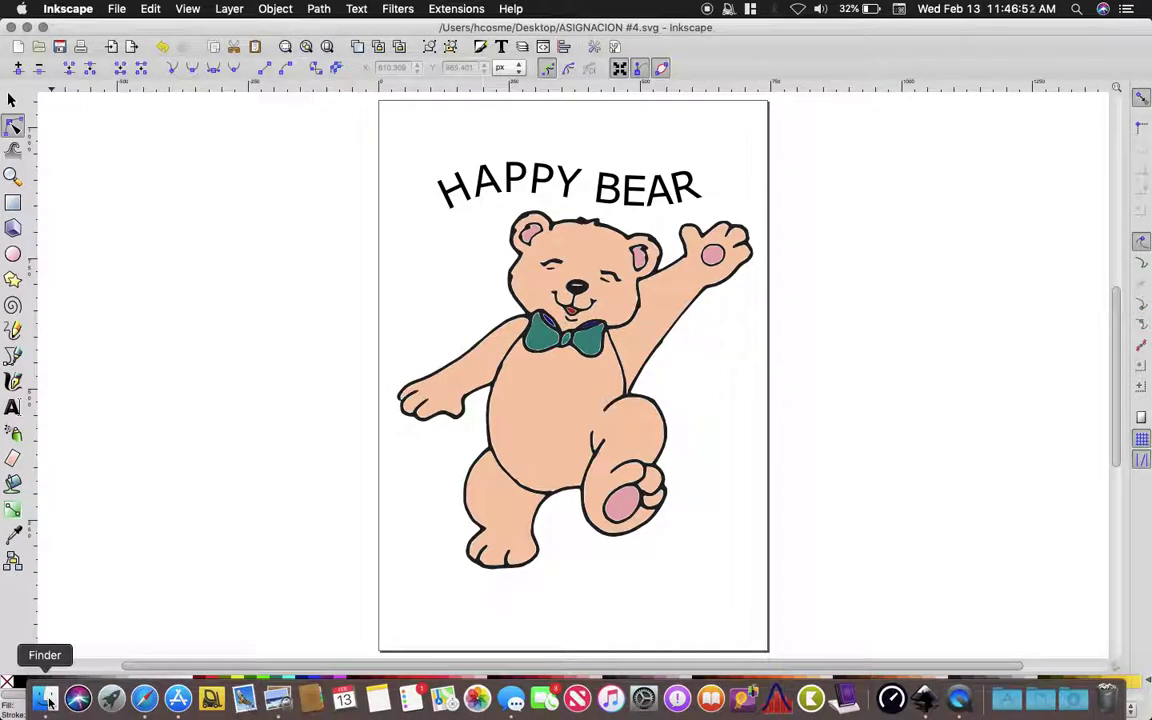
- Switch to Finder, open the Desktop folder and preview ASIGNACION 3.svg
left_click(47, 700)
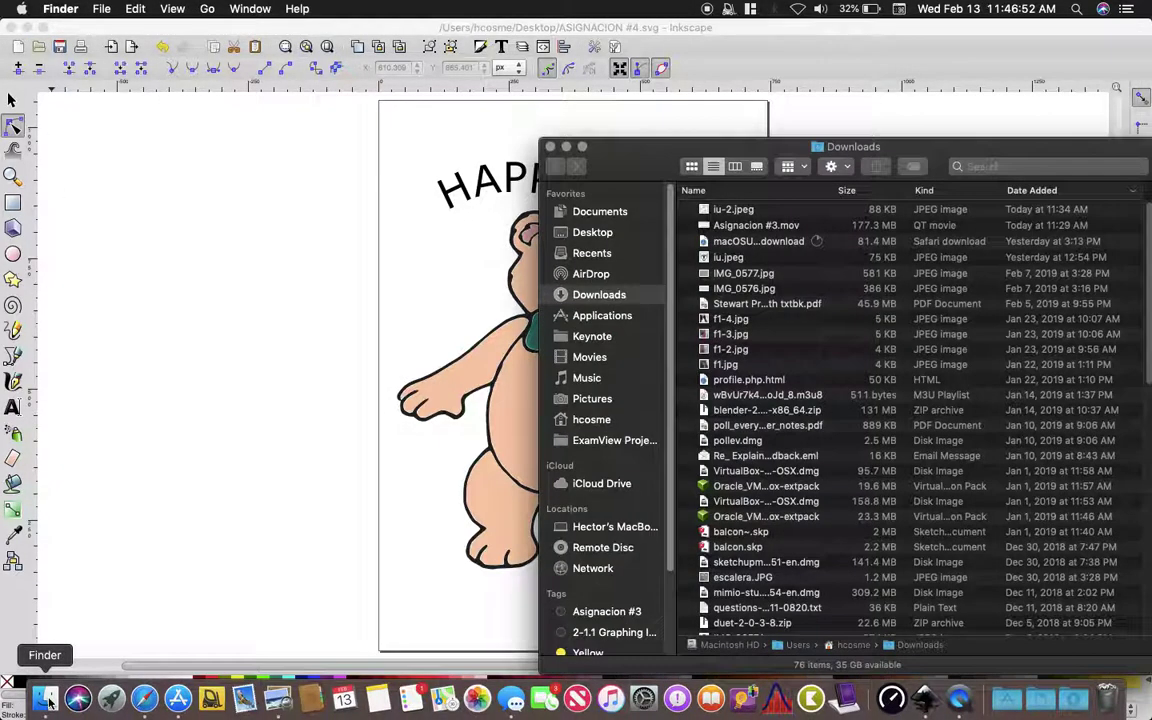
left_click(594, 236)
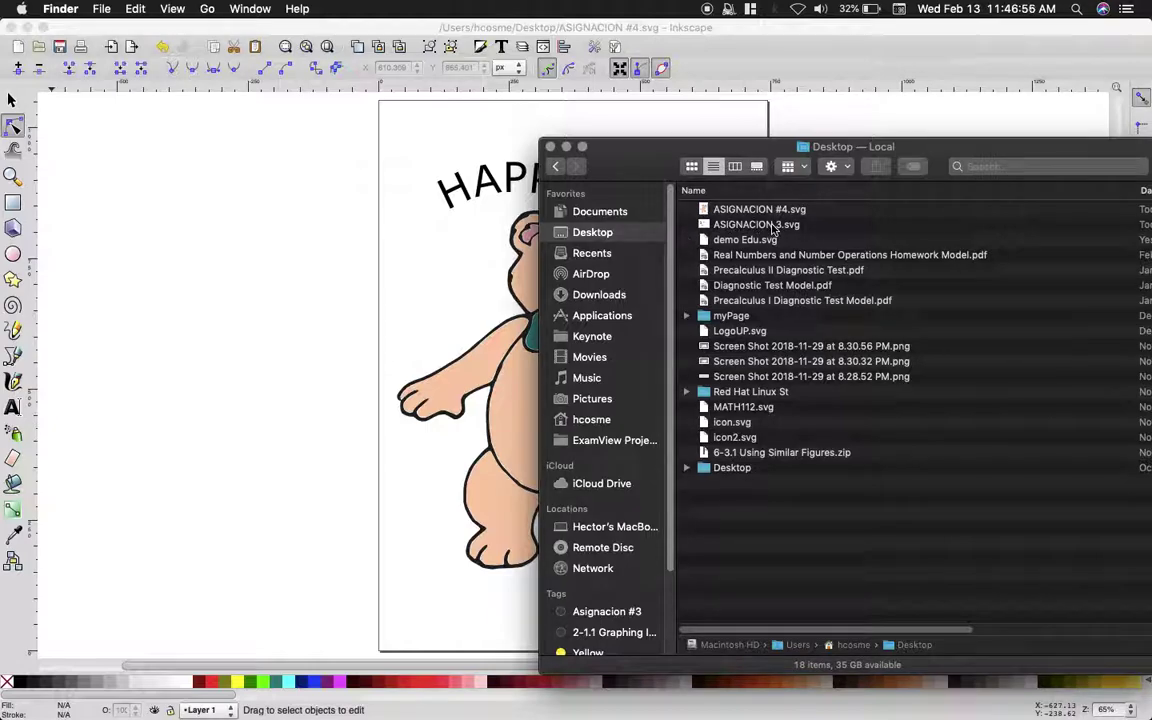
left_click(770, 225)
key("space")
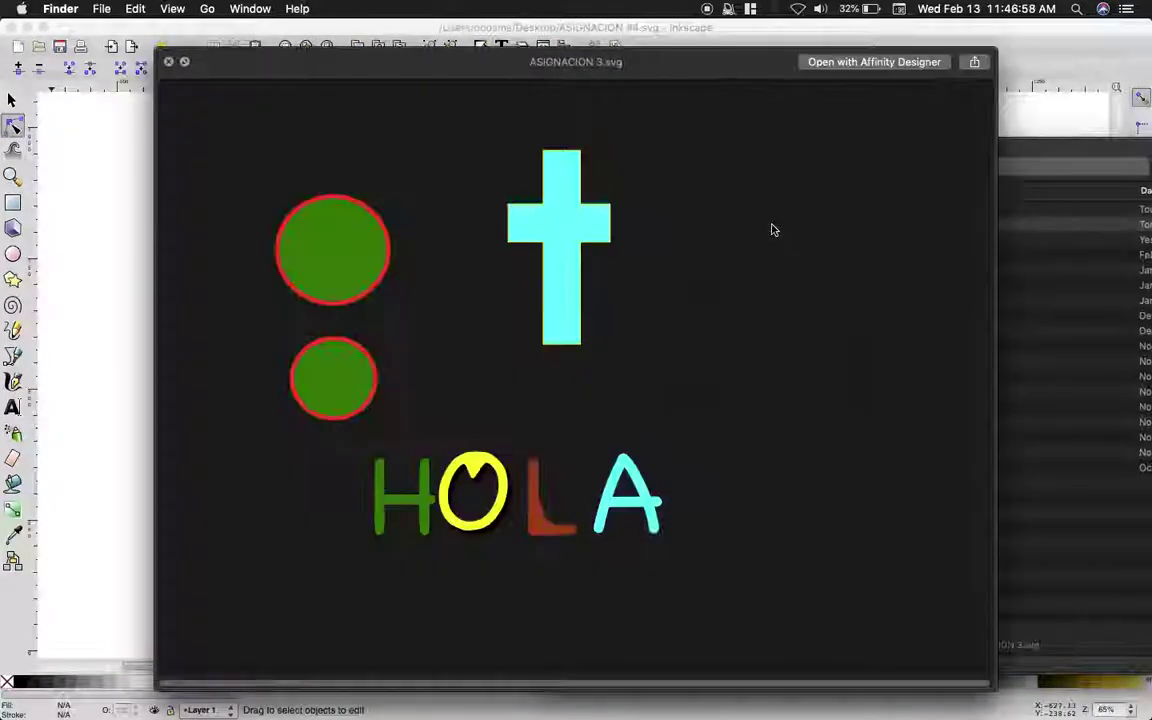
key("space")
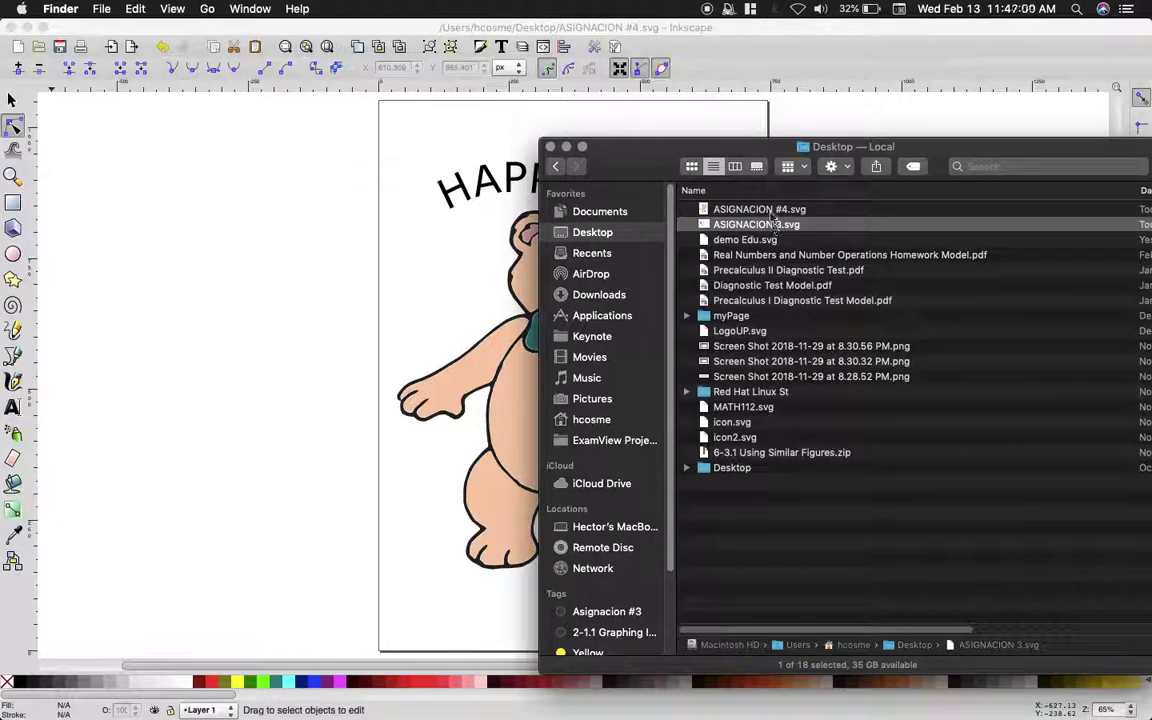
- Preview the saved ASIGNACION #4.svg on the Desktop and close the preview
left_click(759, 210)
key("space")
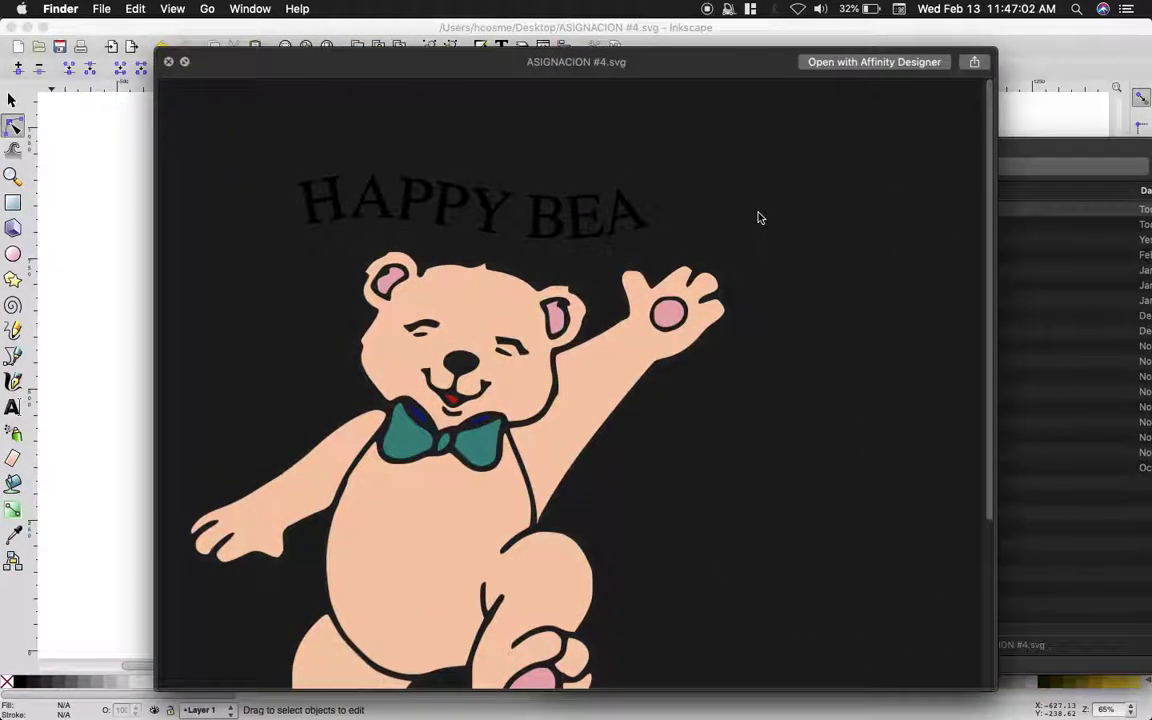
key("space")
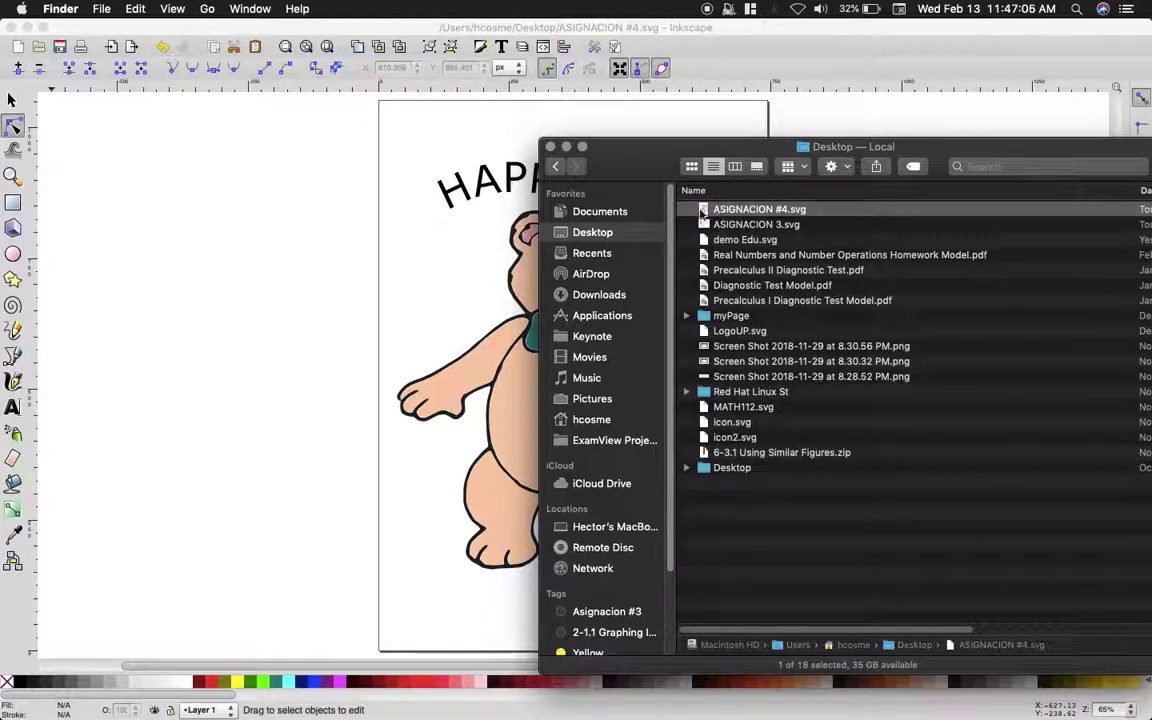
key("space")
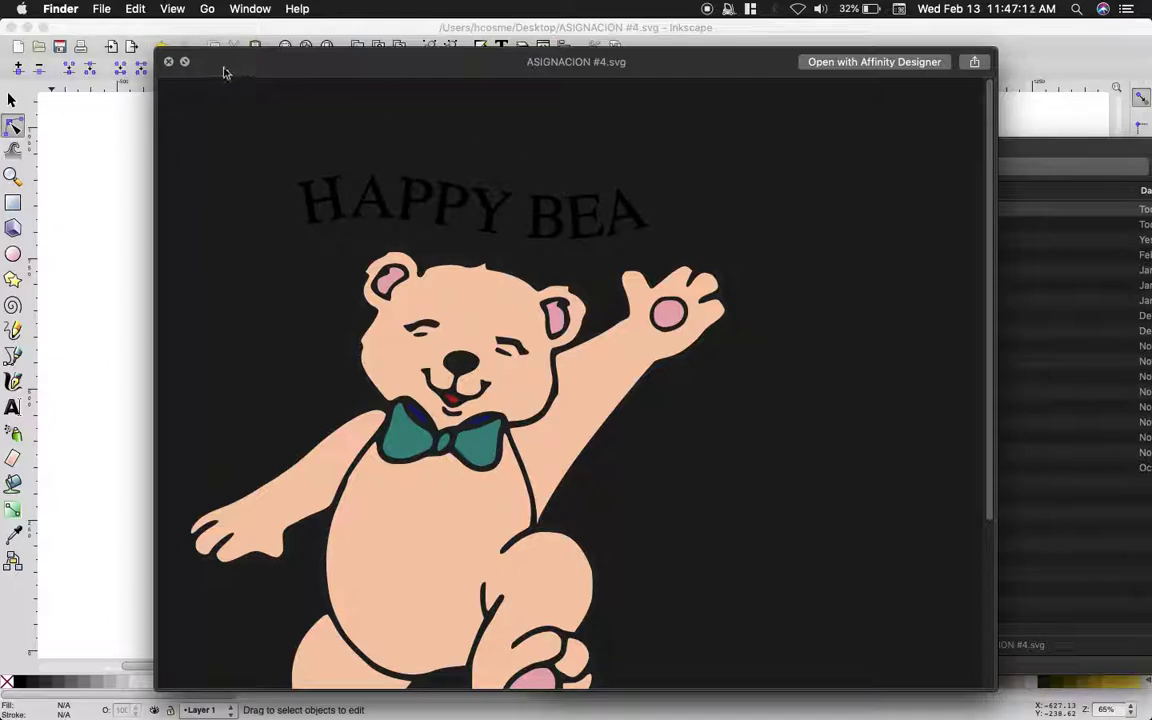
key("space")
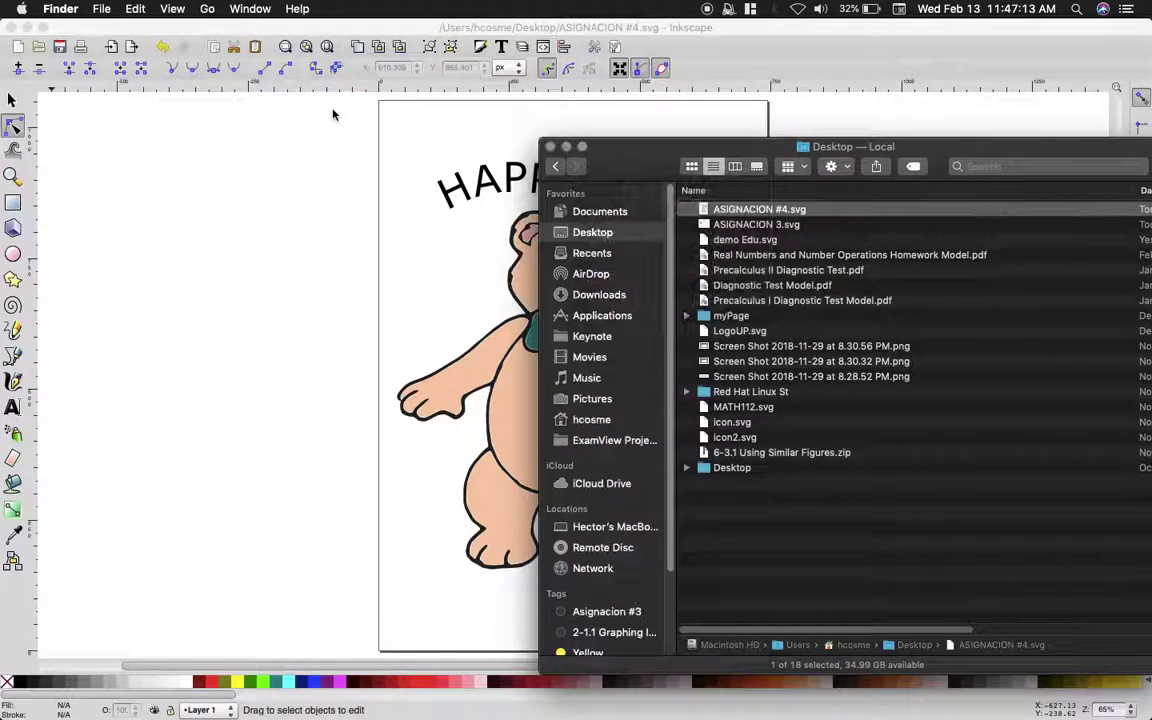
- Close the Finder window, return to Inkscape, convert the curved HAPPY BEAR text to paths and save the document
left_click(551, 147)
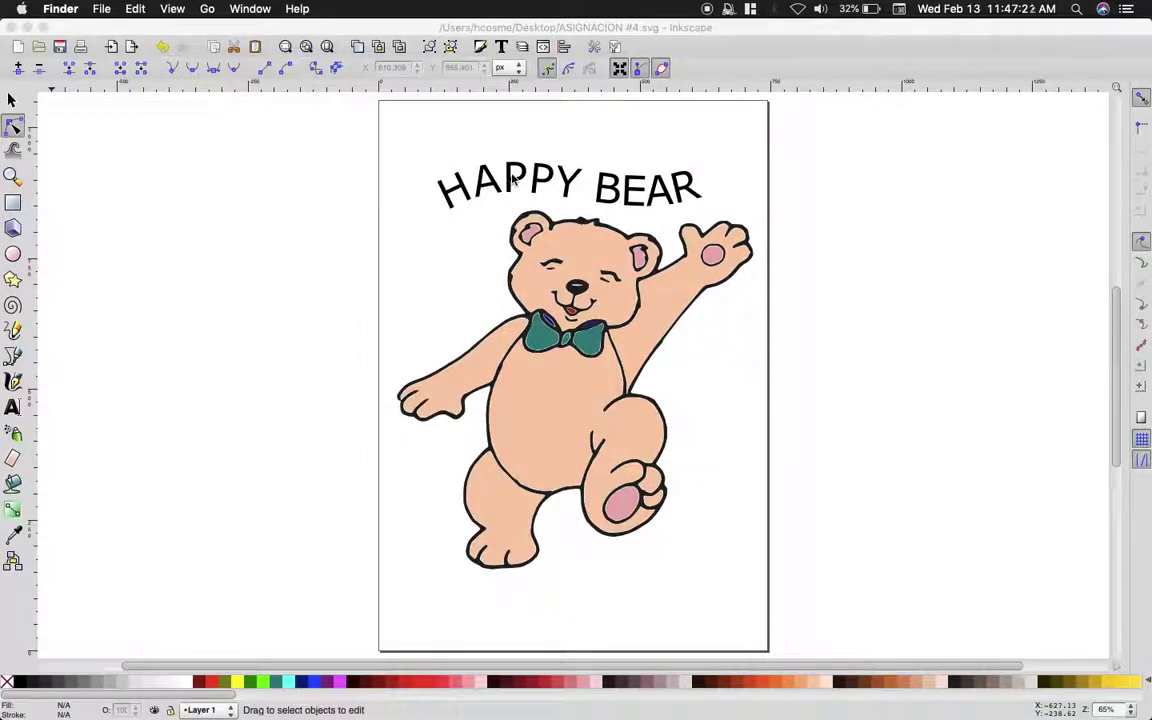
left_click(512, 178)
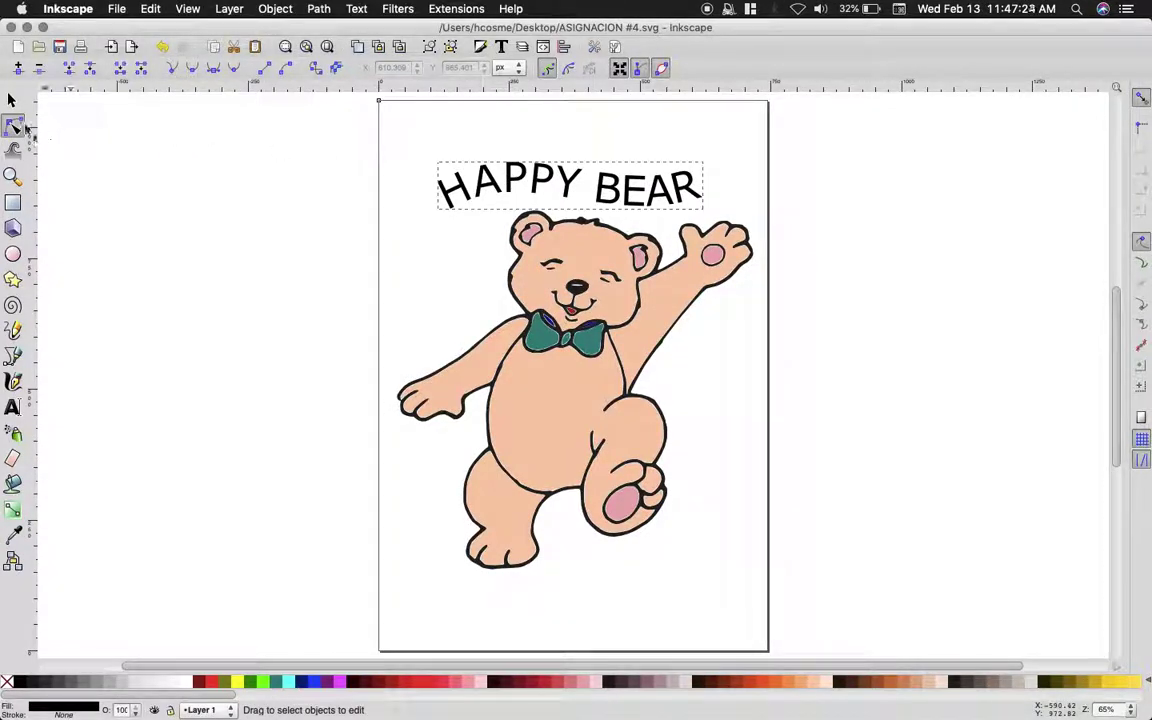
left_click(13, 100)
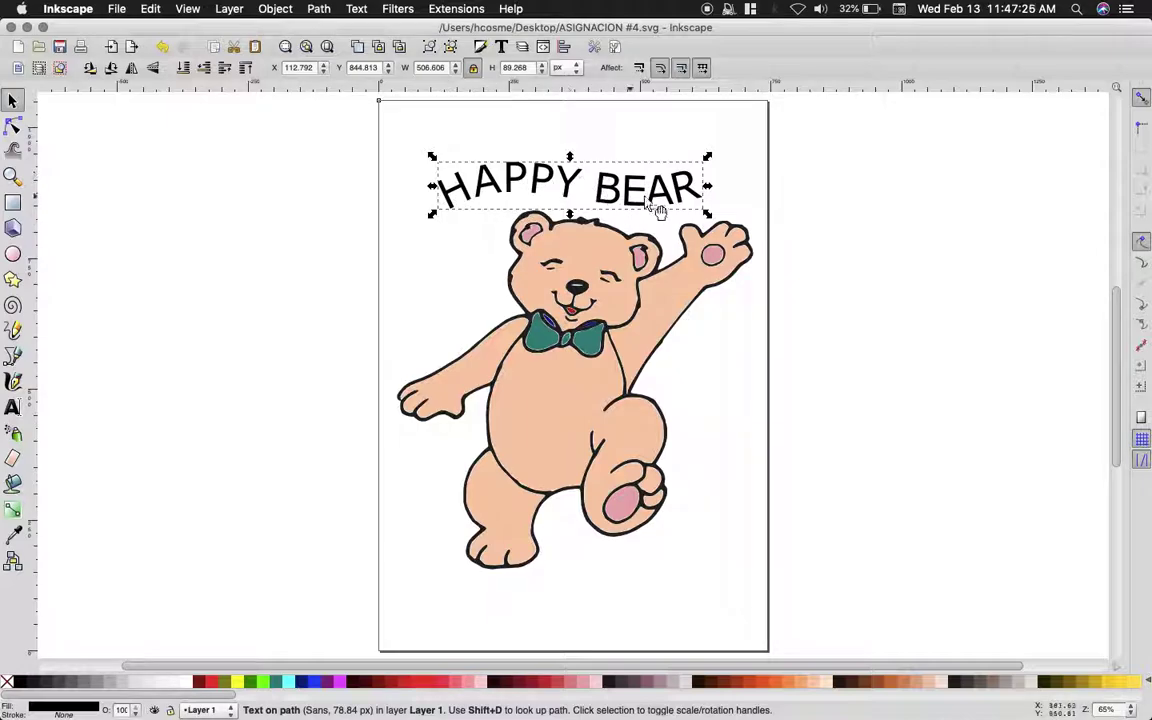
left_click(319, 9)
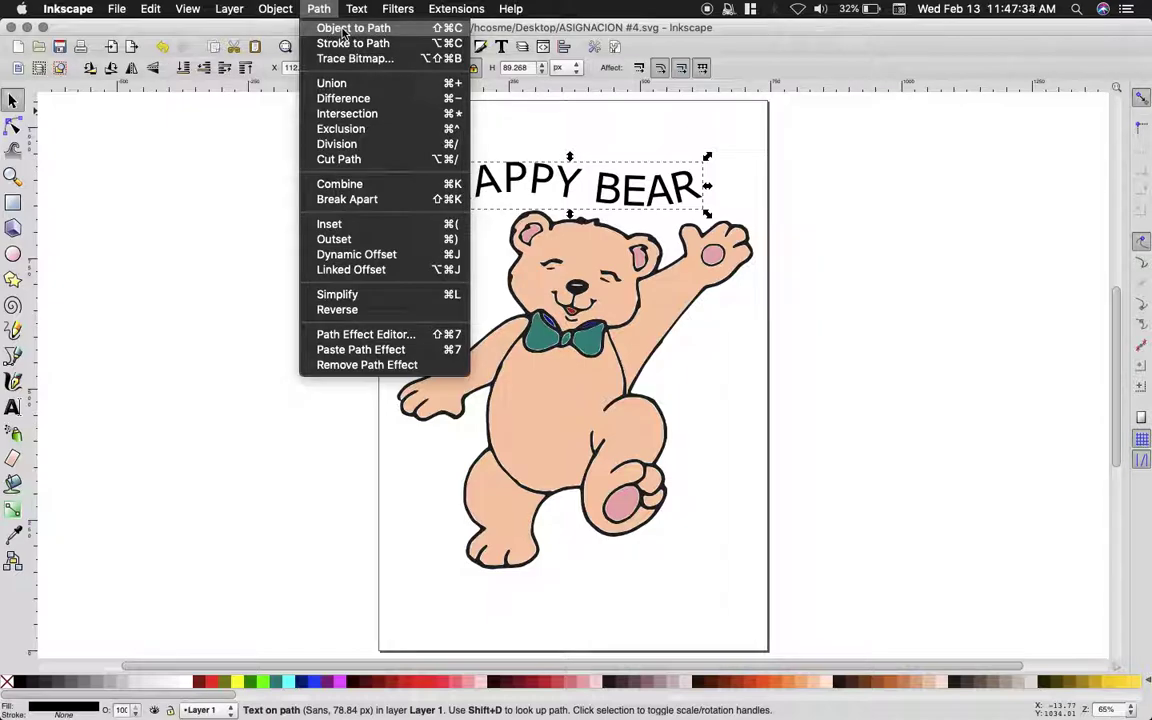
left_click(343, 29)
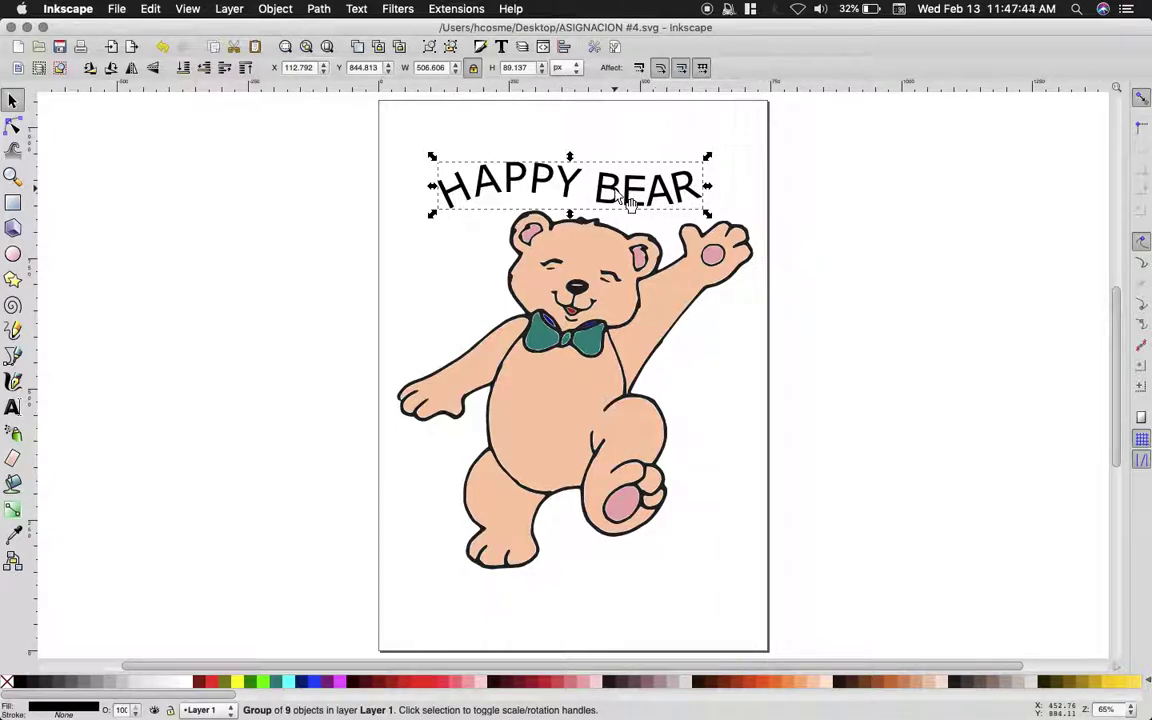
left_click(14, 127)
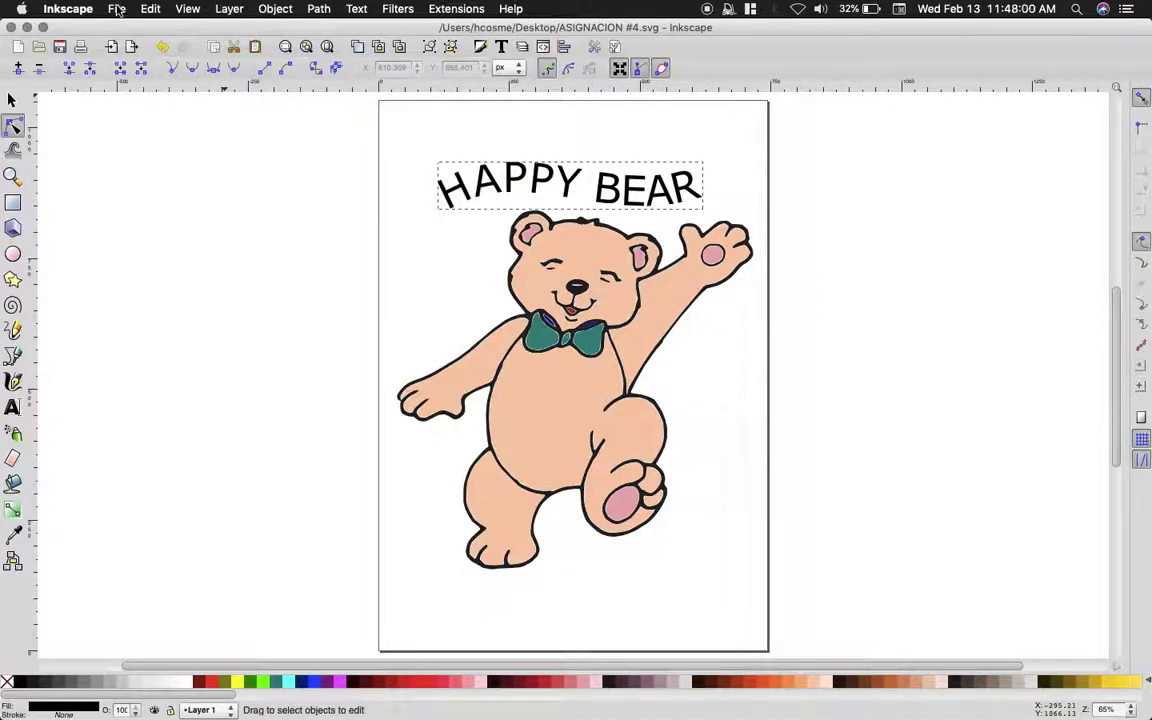
left_click(60, 50)
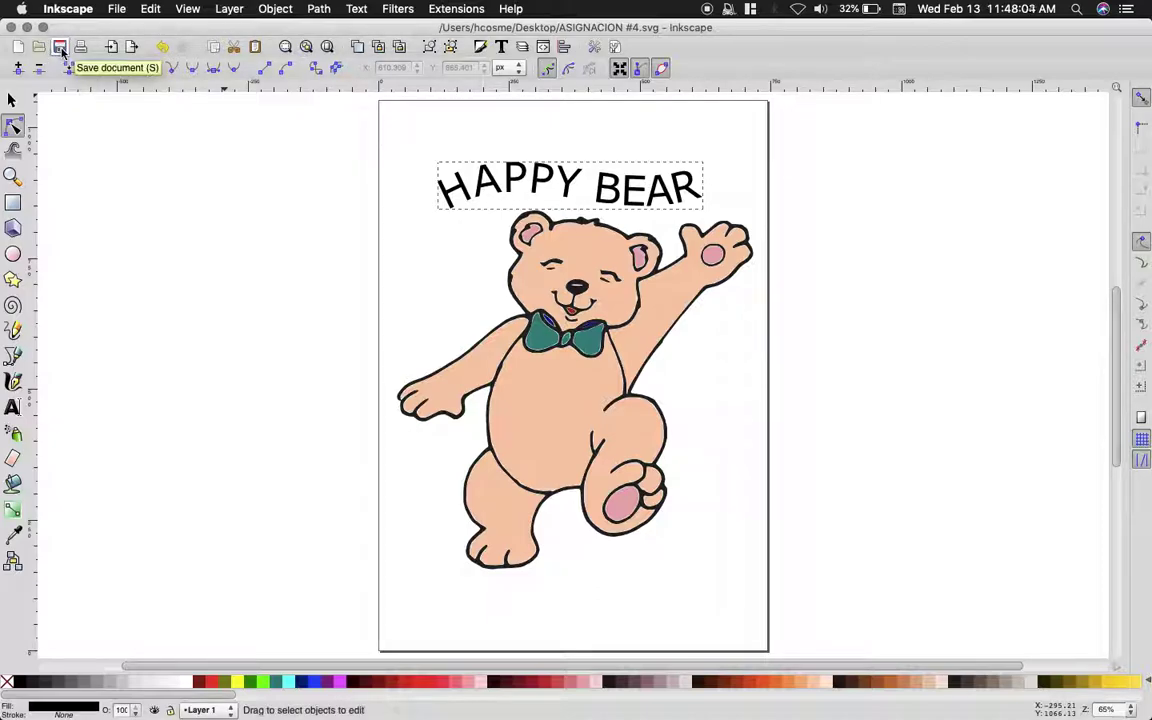
- Switch to Finder, preview the updated ASIGNACION #4.svg from the Desktop folder, and close the preview and the Finder window
key("super+Tab")
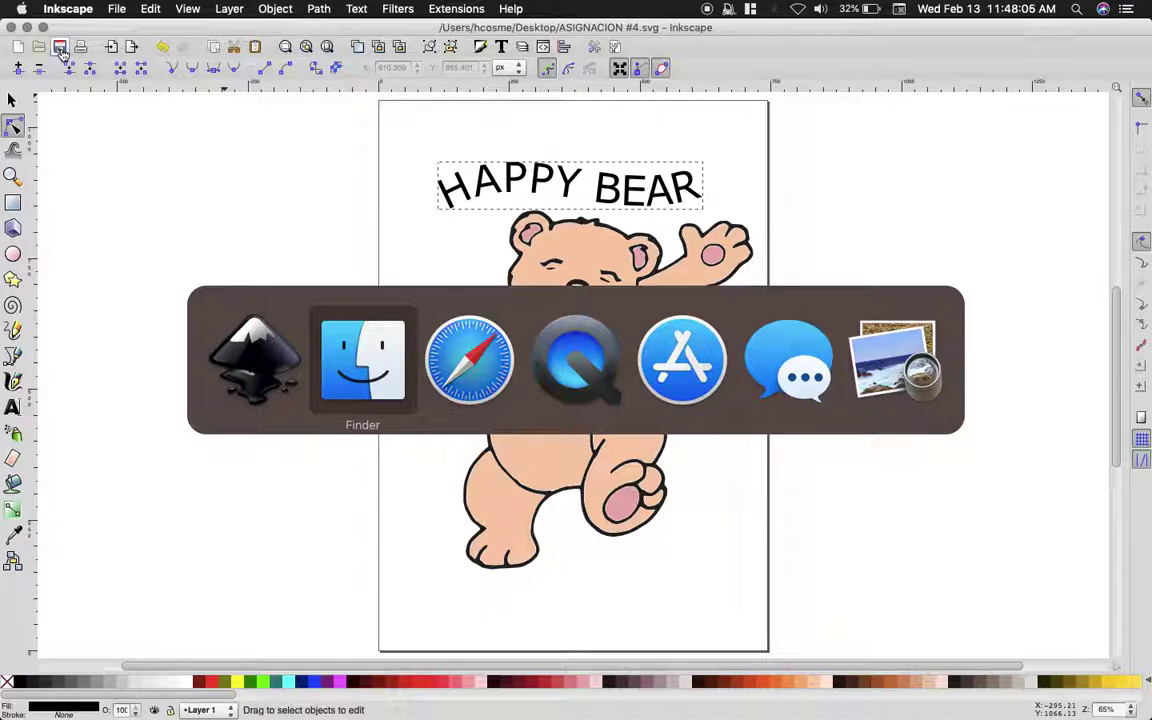
mouse_move(144, 700)
left_click(52, 697)
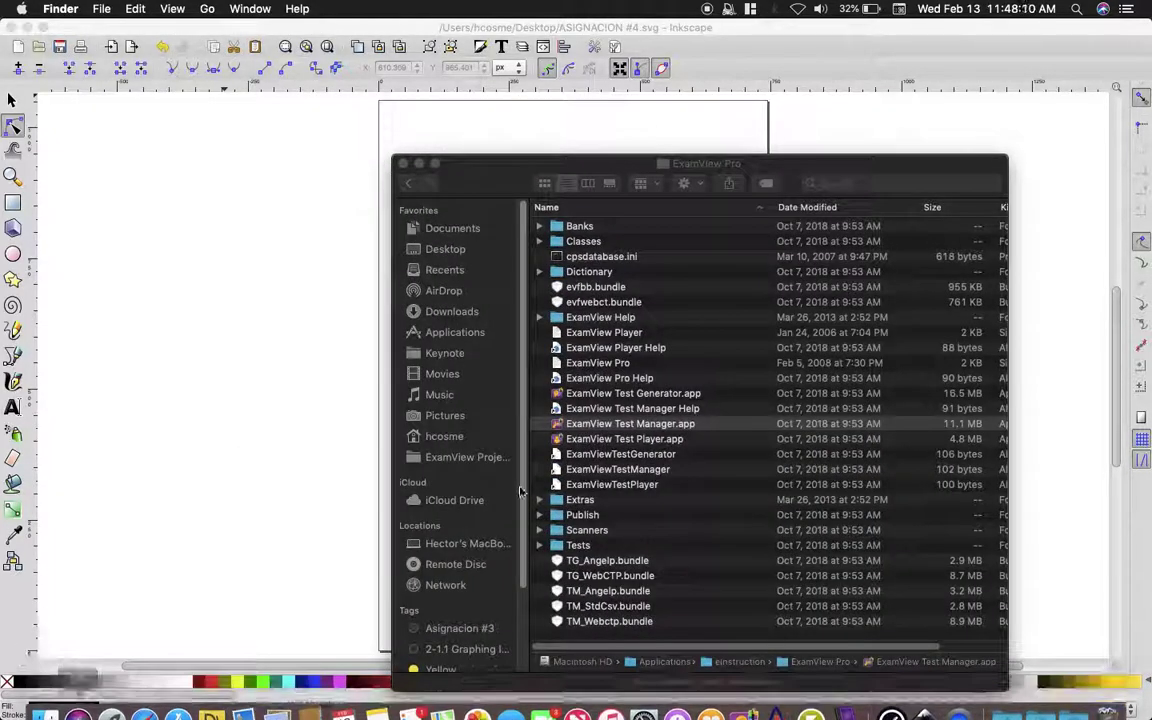
left_click(448, 251)
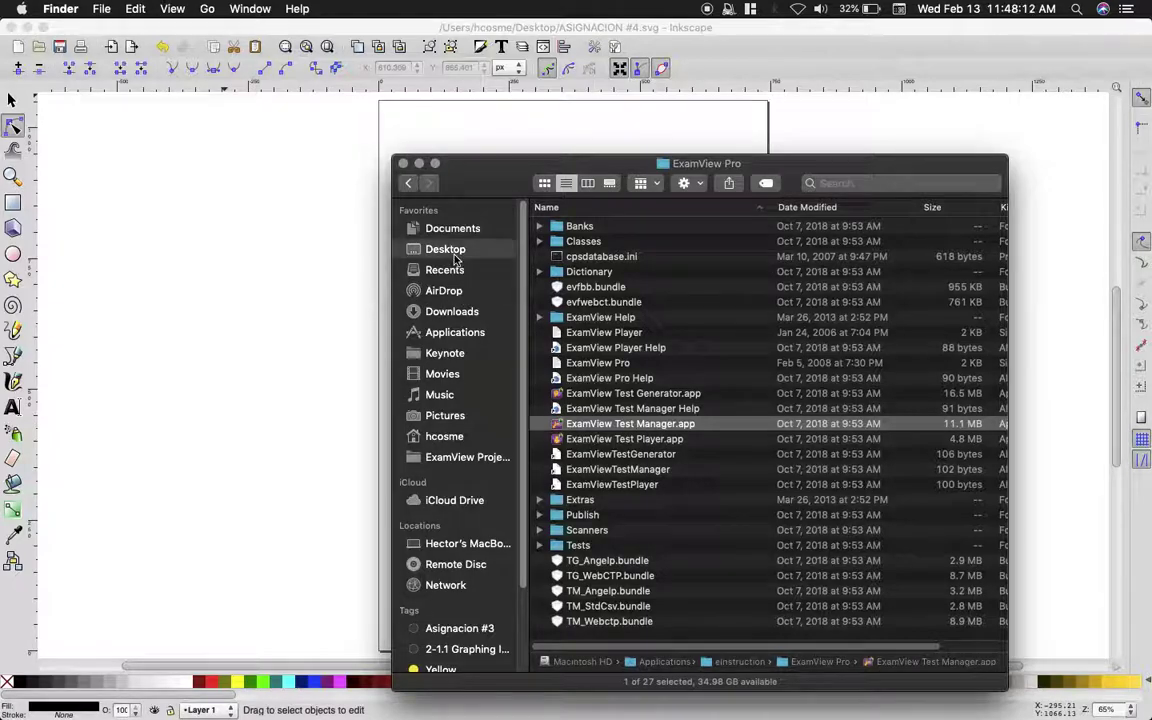
left_click(593, 228)
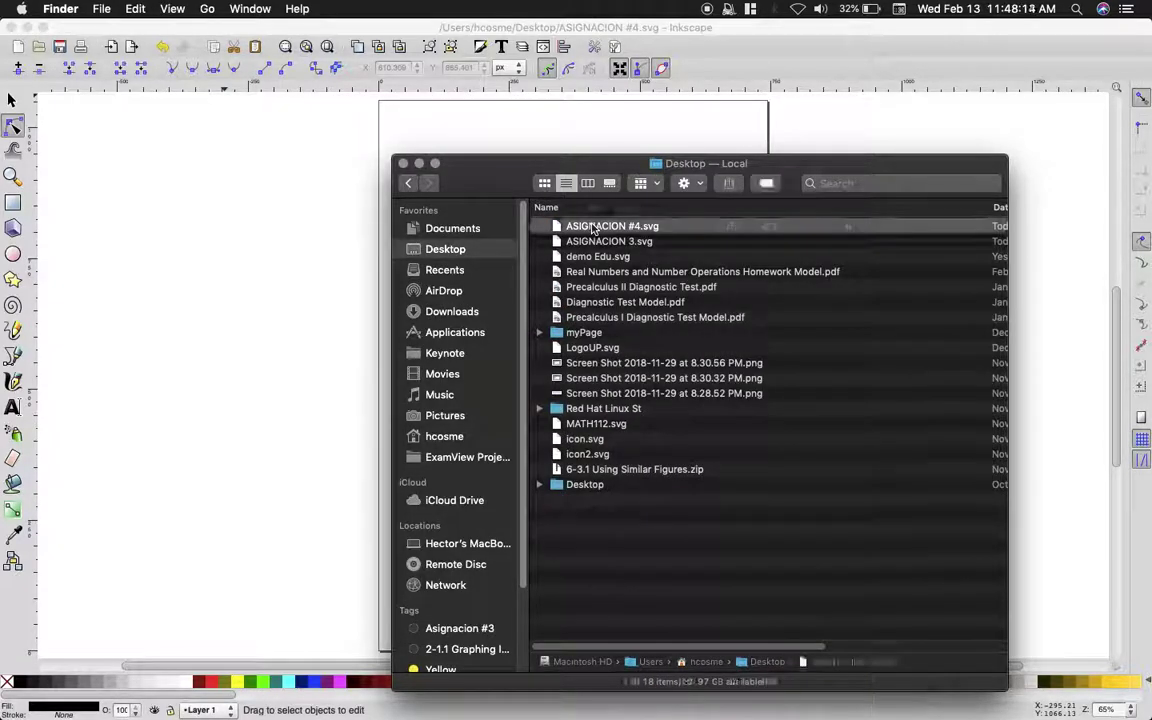
key("space")
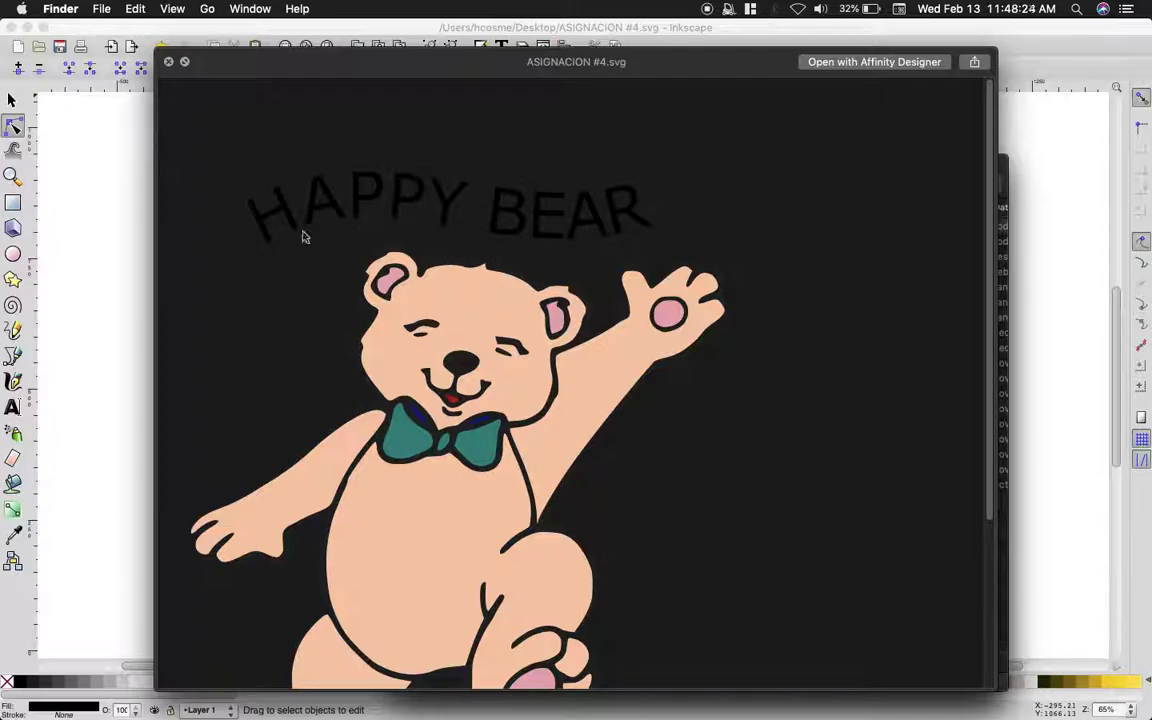
left_click(169, 62)
left_click(403, 164)
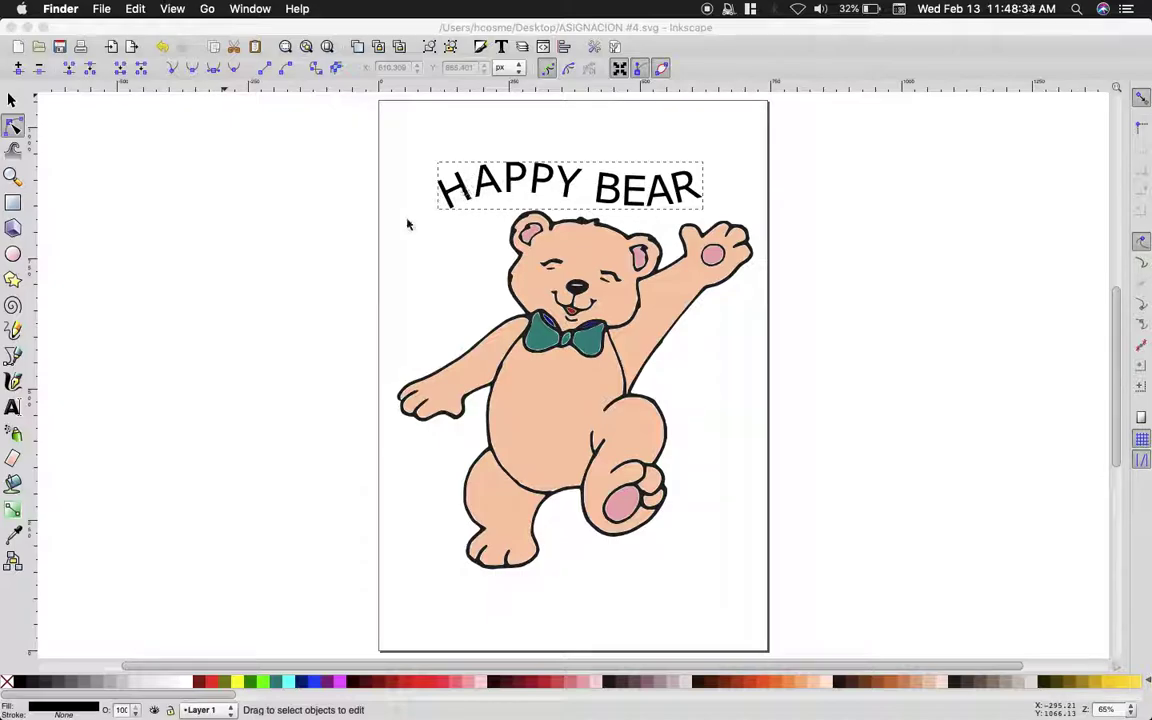
- Return to Inkscape and deselect the HAPPY BEAR lettering
left_click(255, 30)
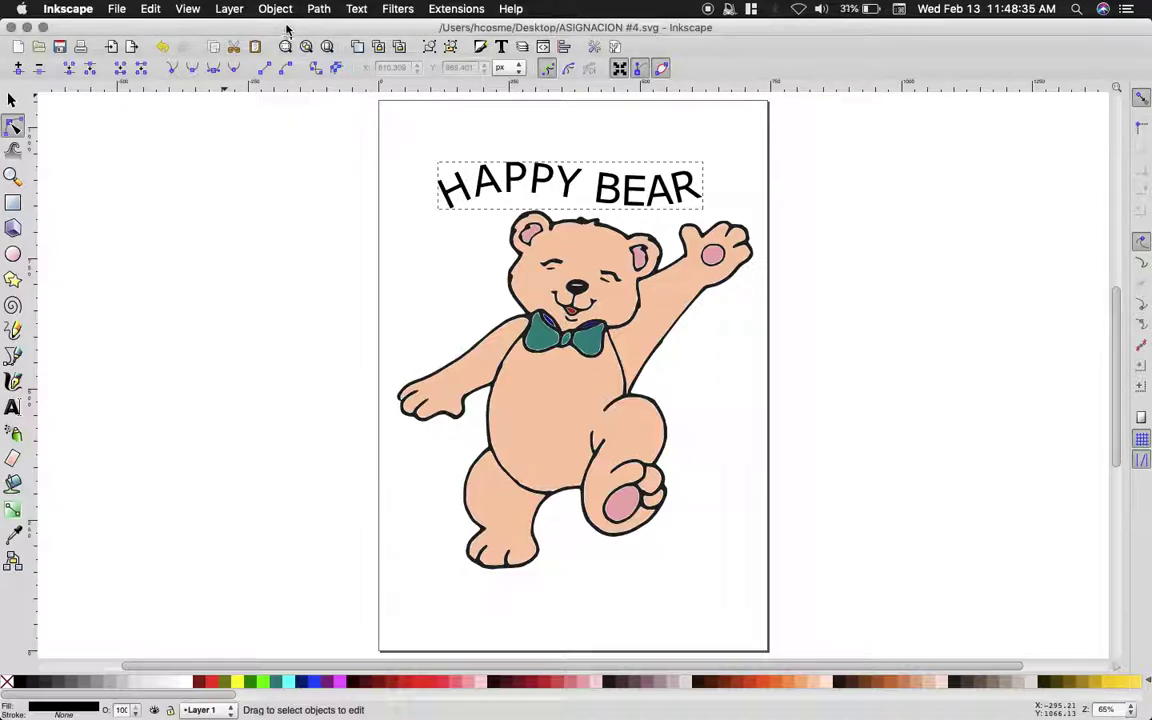
left_click(320, 10)
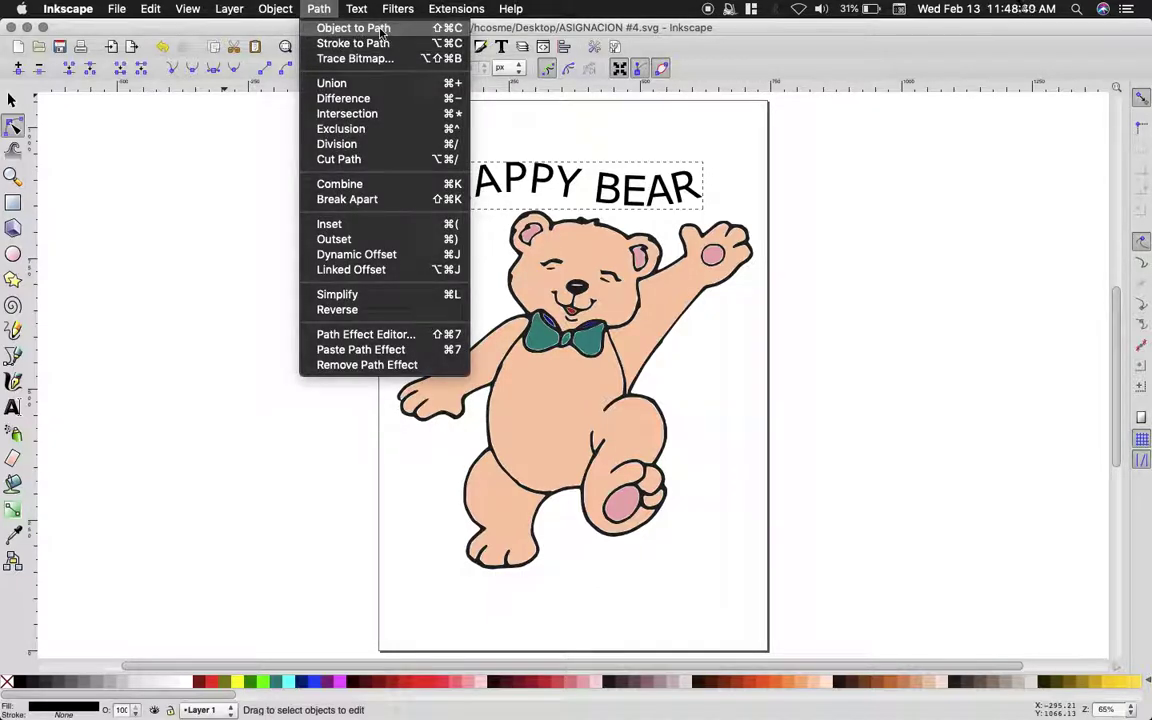
left_click(318, 10)
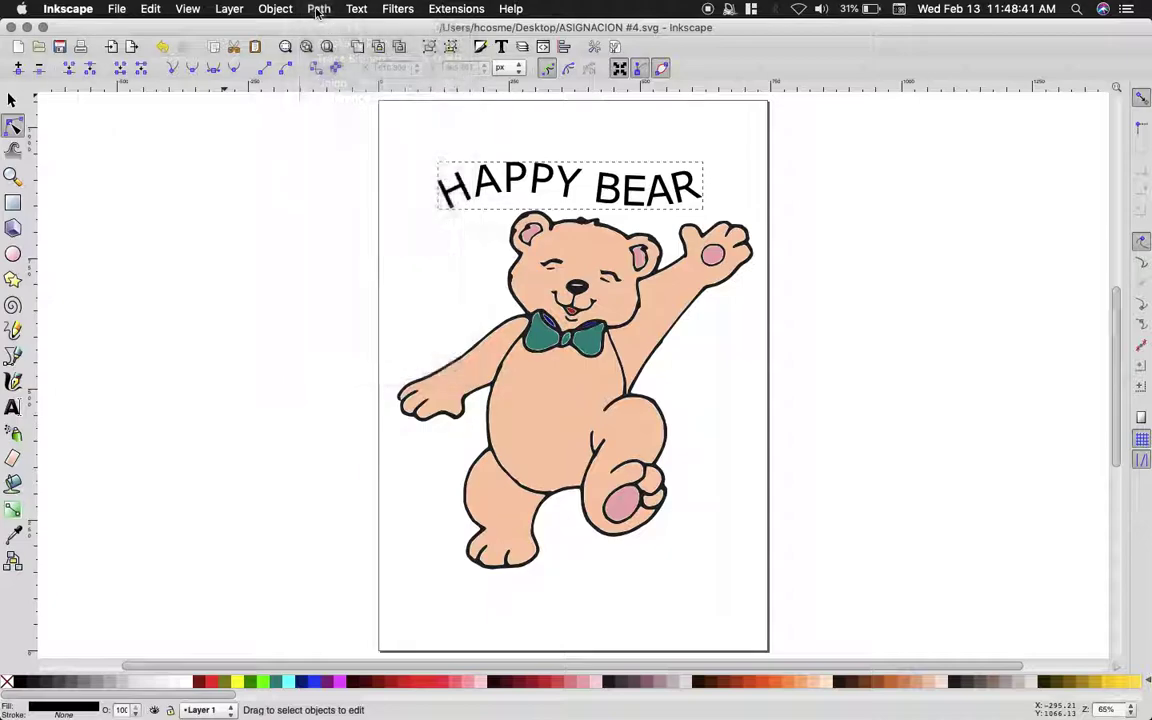
left_click(329, 314)
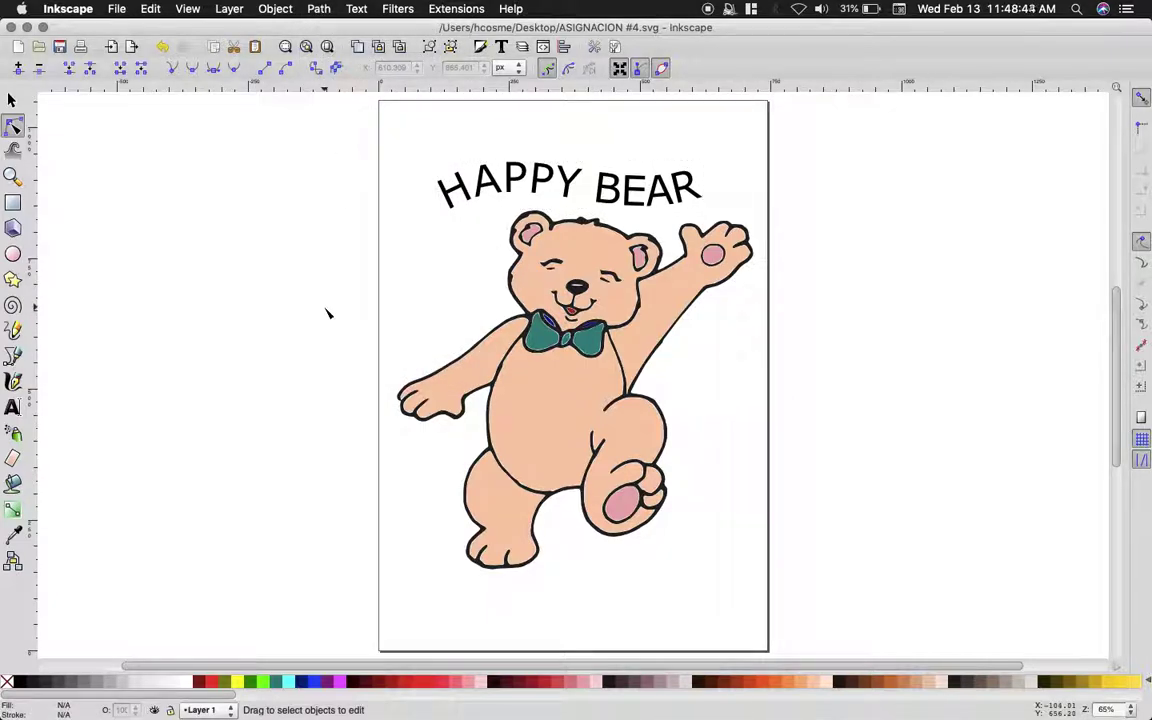